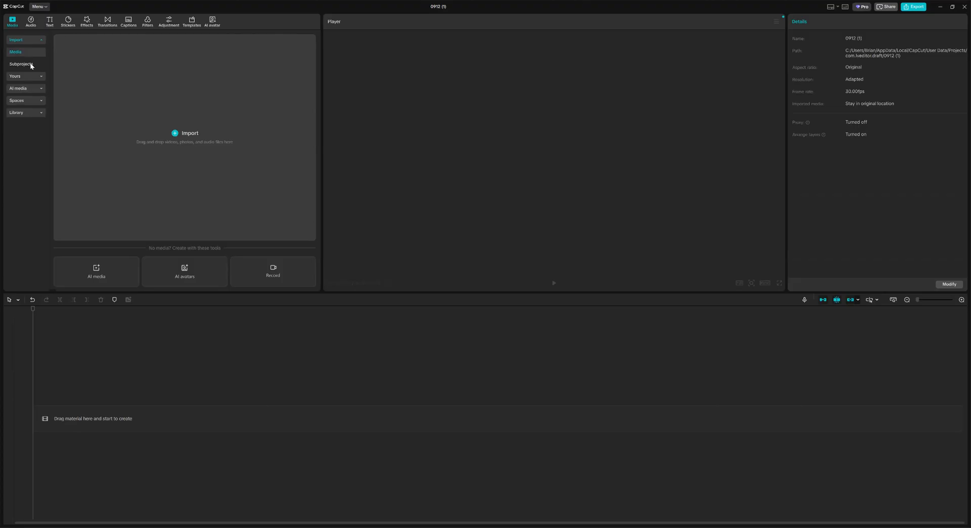
Step: Expand Library in the Media panel to show the Trending stock clips
left_click(41, 112)
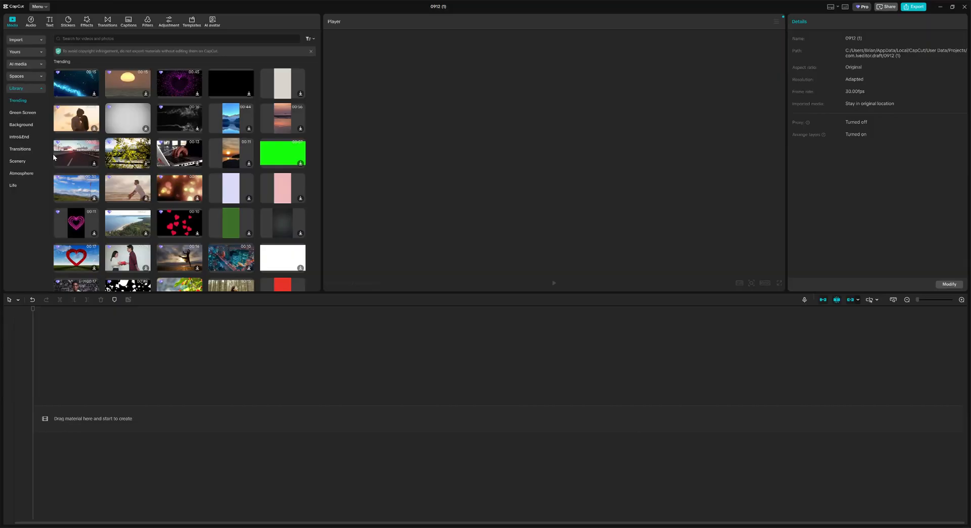
Step: Browse the Green Screen through Life stock categories and download the car-in-tunnel clip
left_click(41, 114)
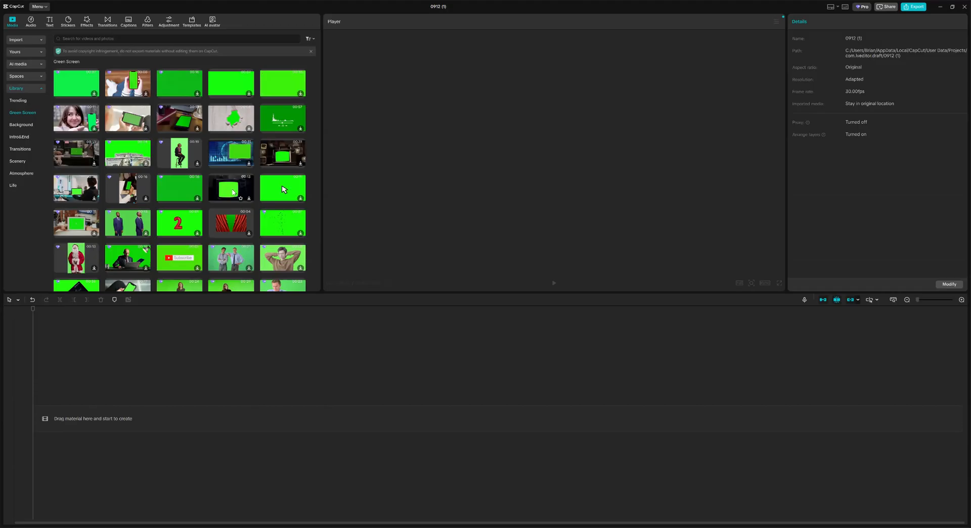
left_click(24, 124)
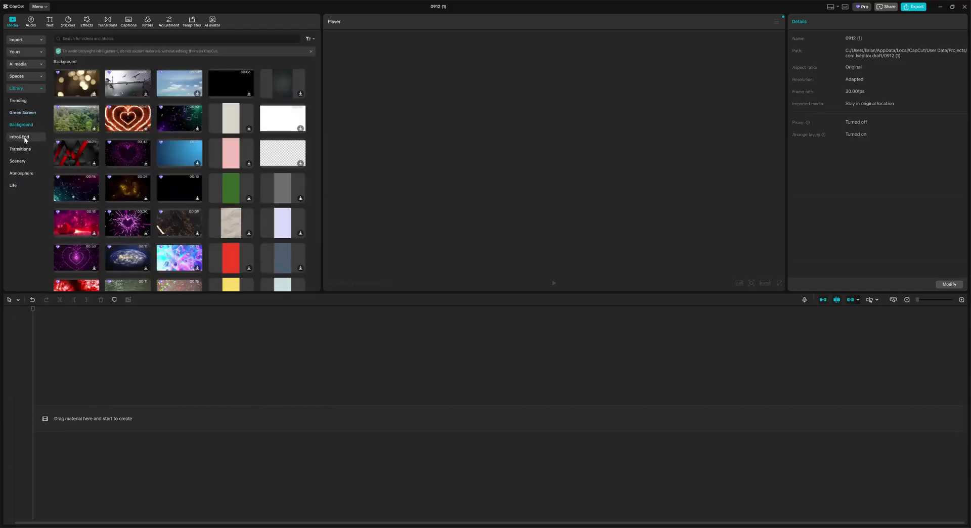
left_click(25, 137)
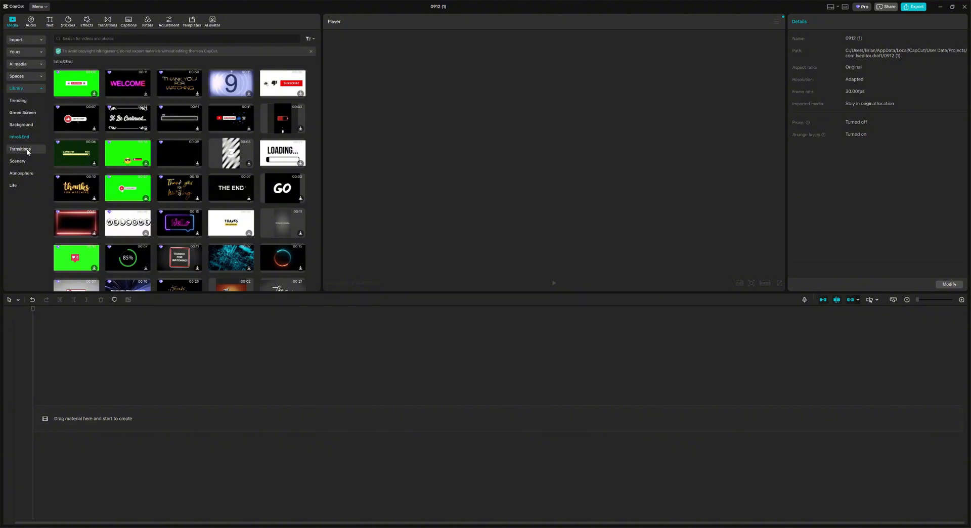
left_click(28, 150)
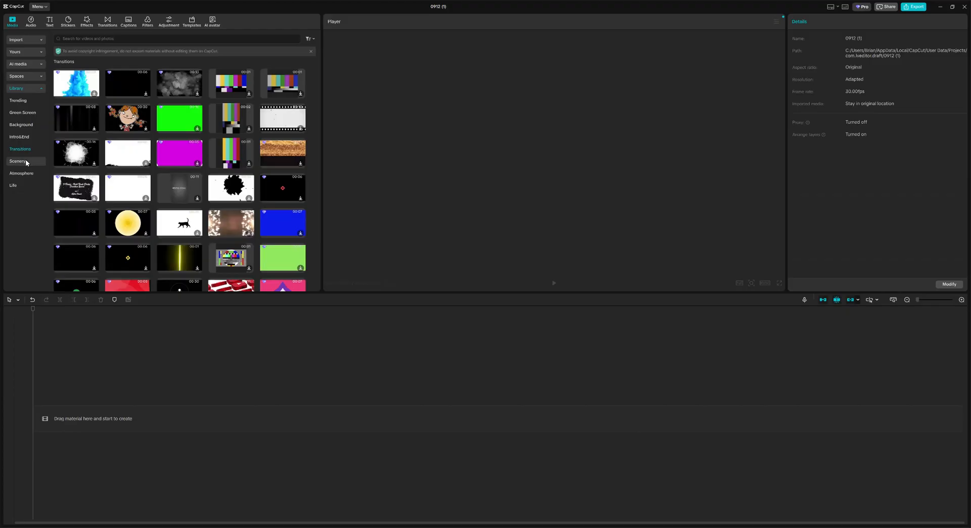
left_click(26, 161)
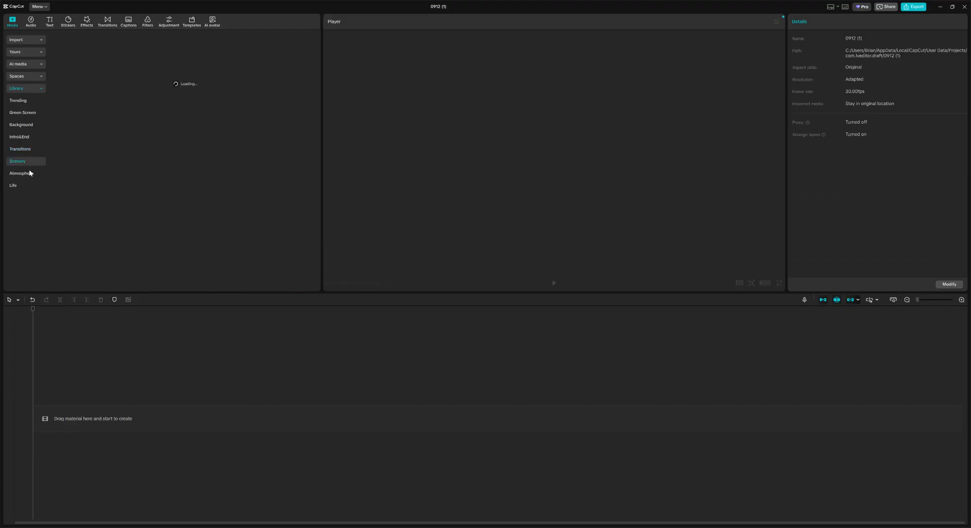
left_click(27, 177)
left_click(27, 183)
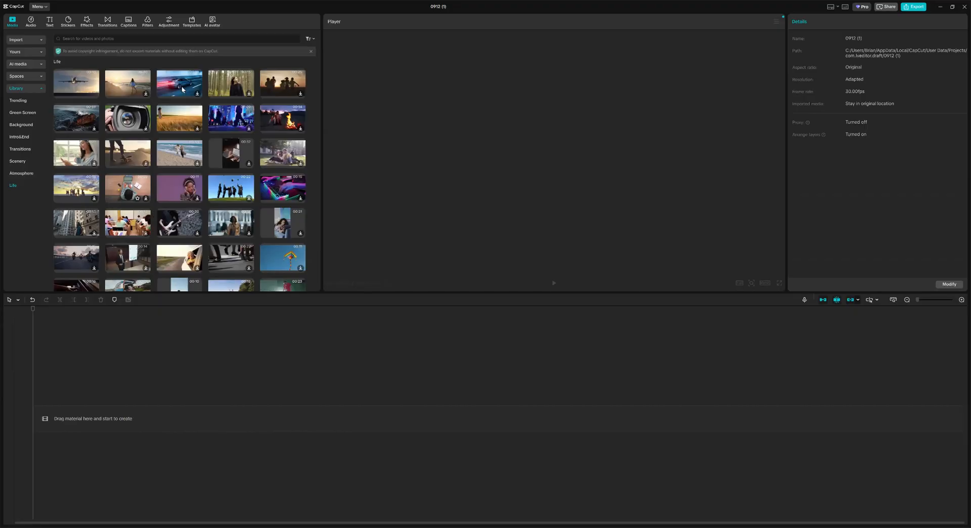
left_click(182, 85)
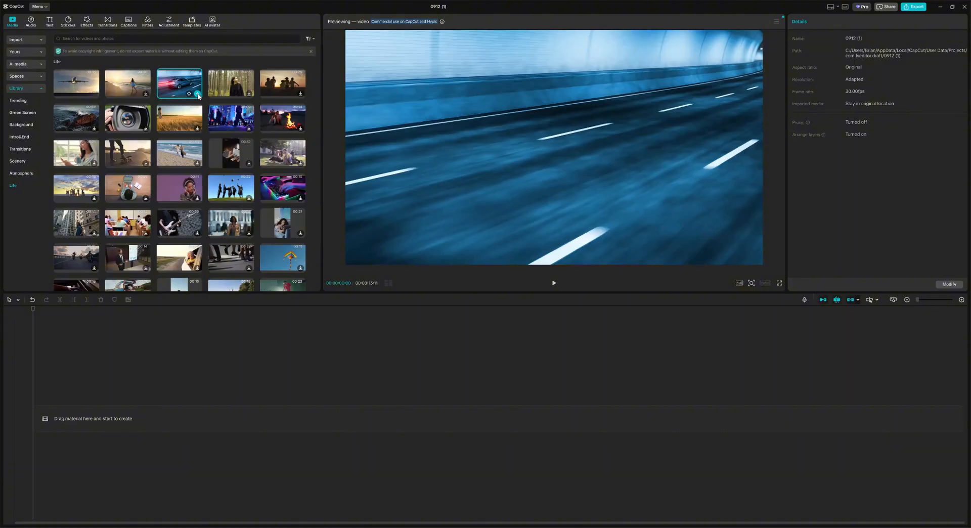
Step: Add the car-in-tunnel stock clip to the timeline and select it
left_click(198, 93)
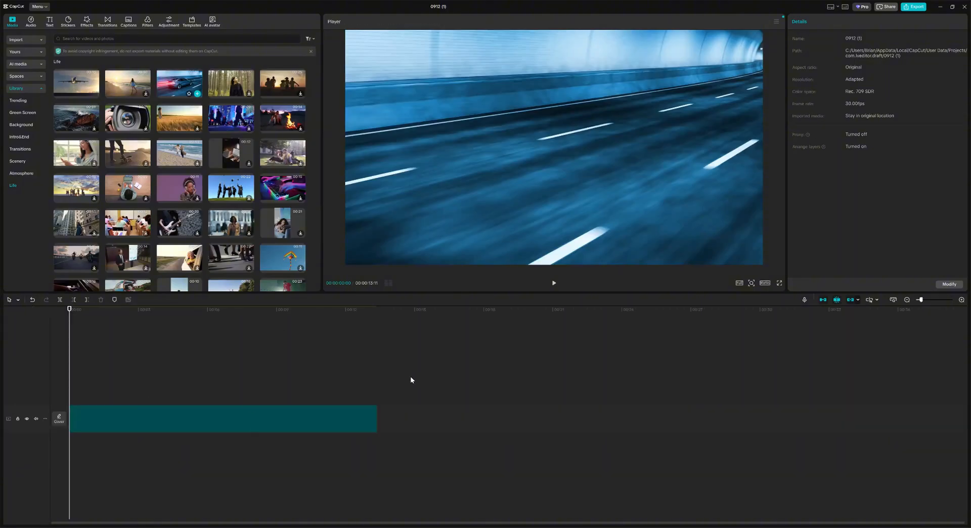
left_click(240, 405)
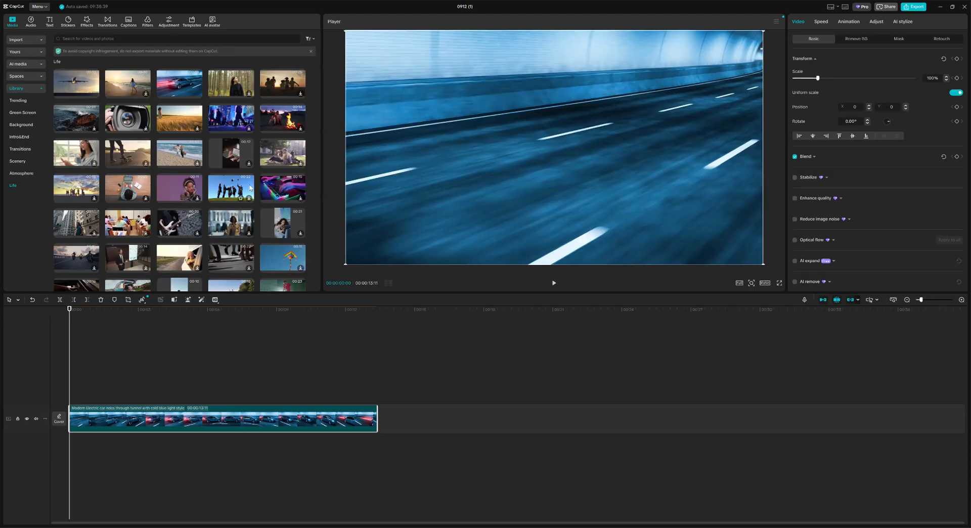
scroll(237, 192, "down", 1)
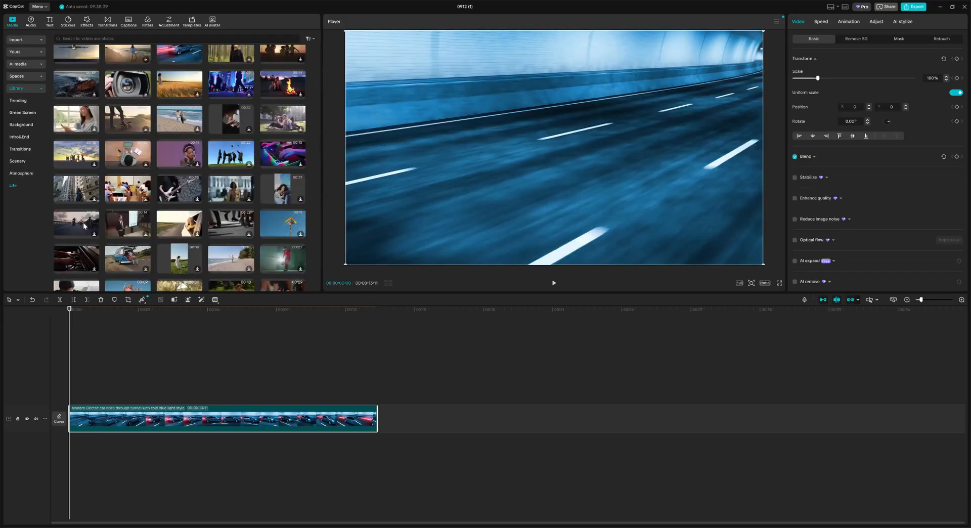
Step: Download the business-meeting presenter clip and insert it before the tunnel clip
left_click(127, 228)
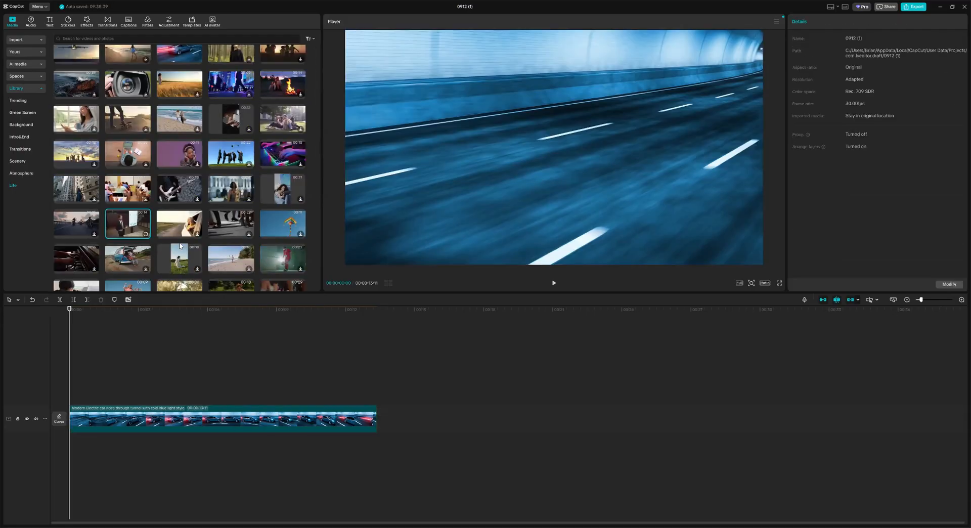
left_click(145, 234)
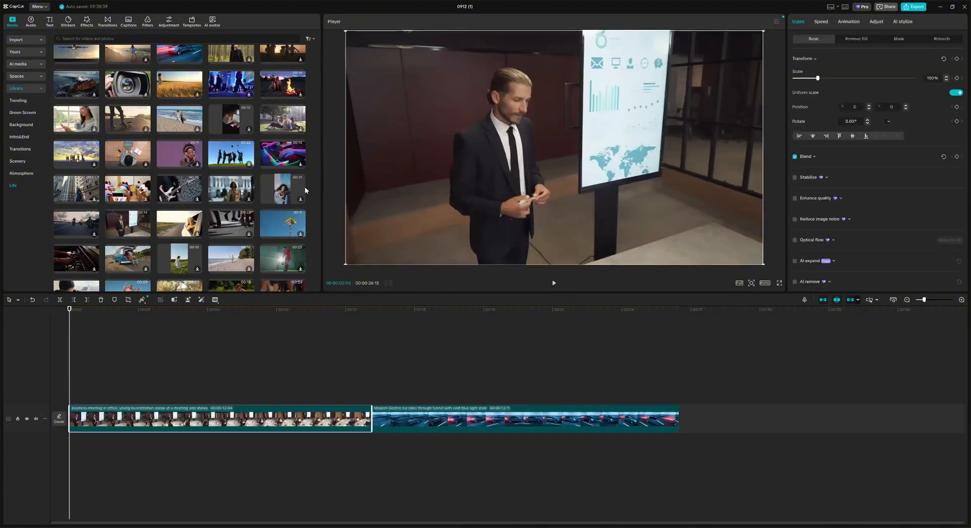
left_click(40, 87)
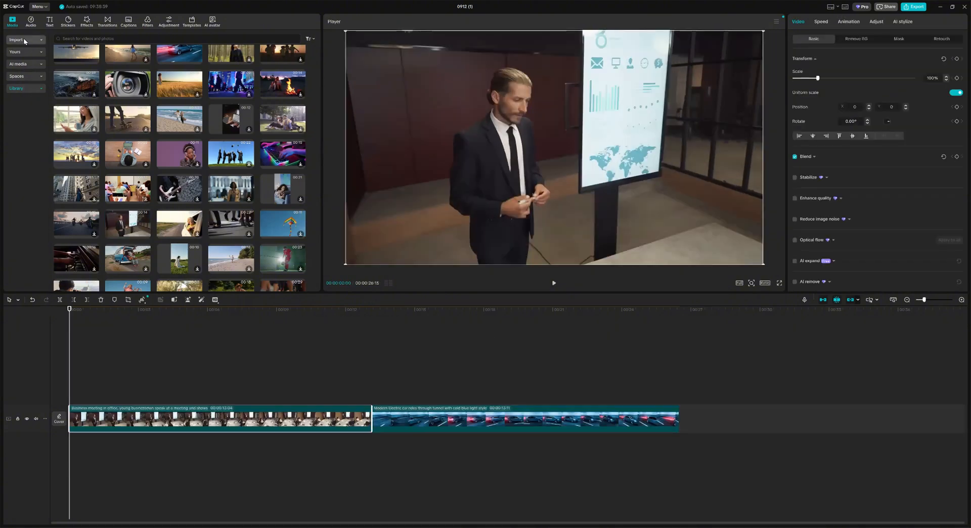
left_click(24, 39)
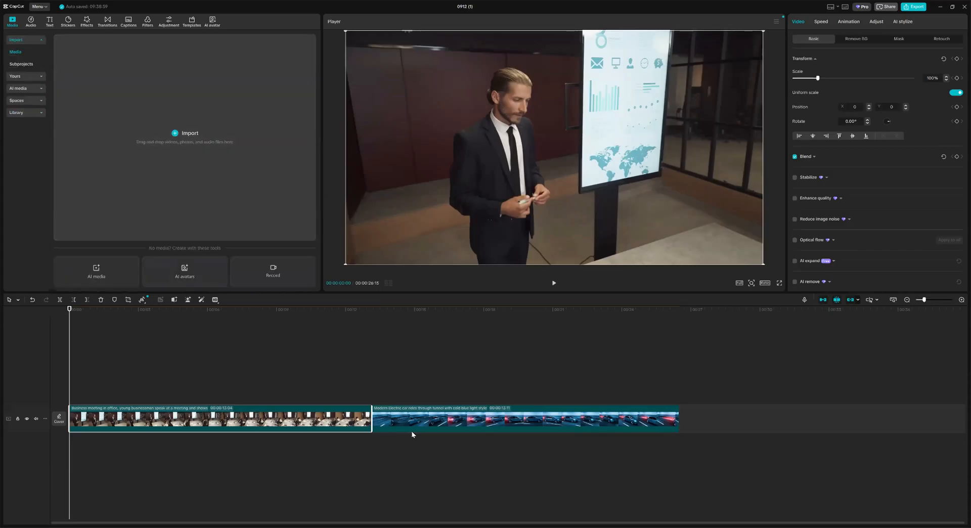
Step: Delete and restore the meeting clip, then drag it back to the main track's start
key("Delete")
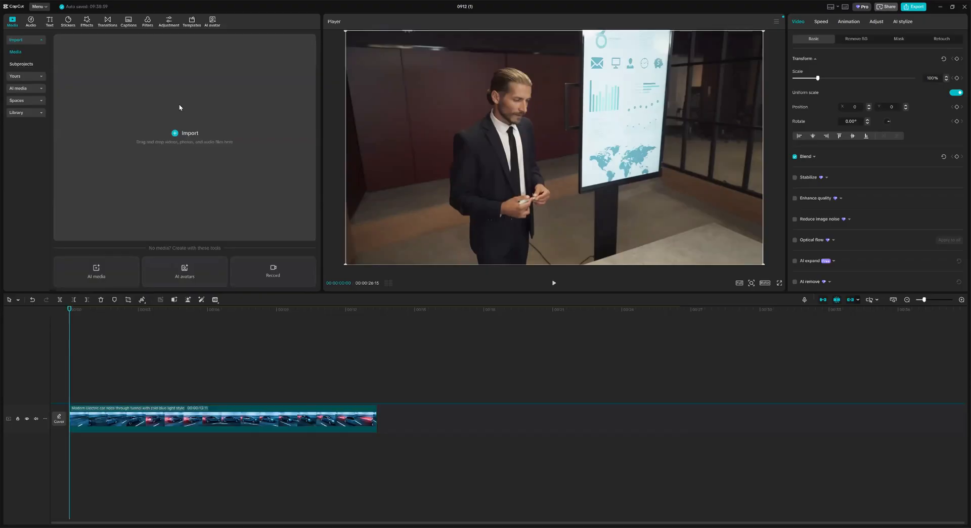
key("ctrl+z")
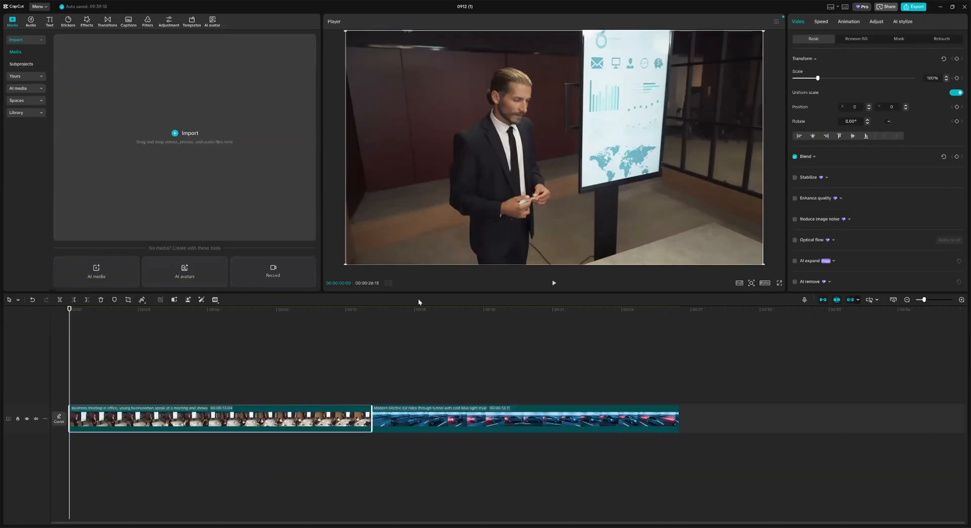
left_click_drag(318, 419, 338, 356)
left_click_drag(172, 59, 175, 137)
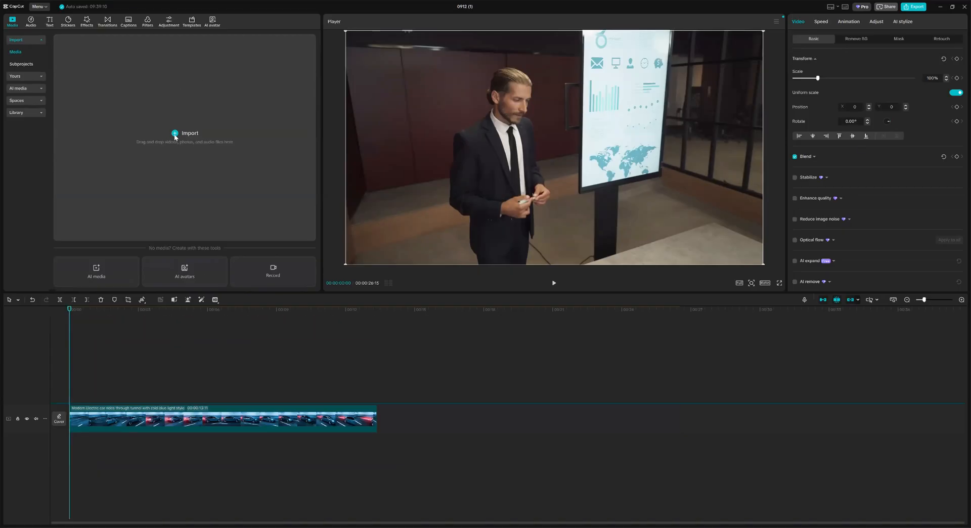
mouse_move(196, 425)
left_mouse_down()
mouse_move(178, 413)
mouse_move(203, 410)
mouse_move(182, 419)
left_mouse_up()
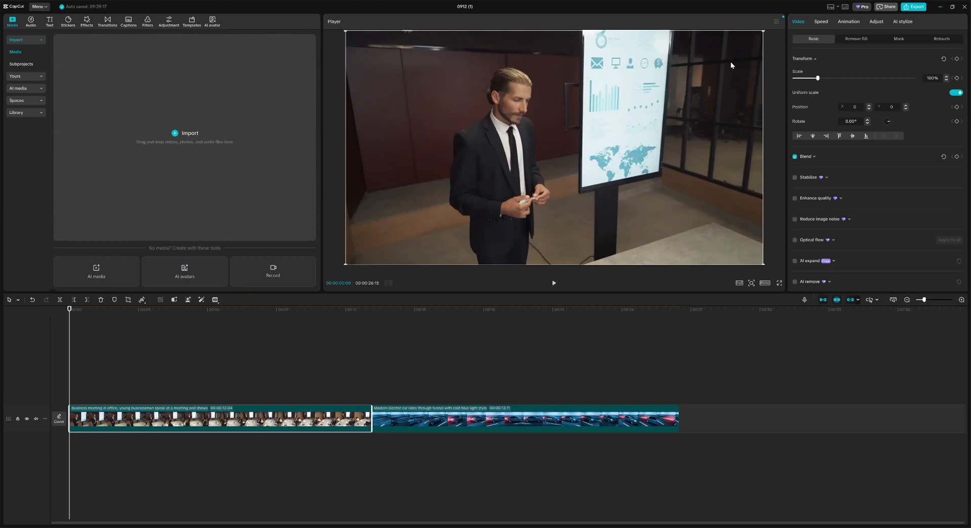
left_click(554, 282)
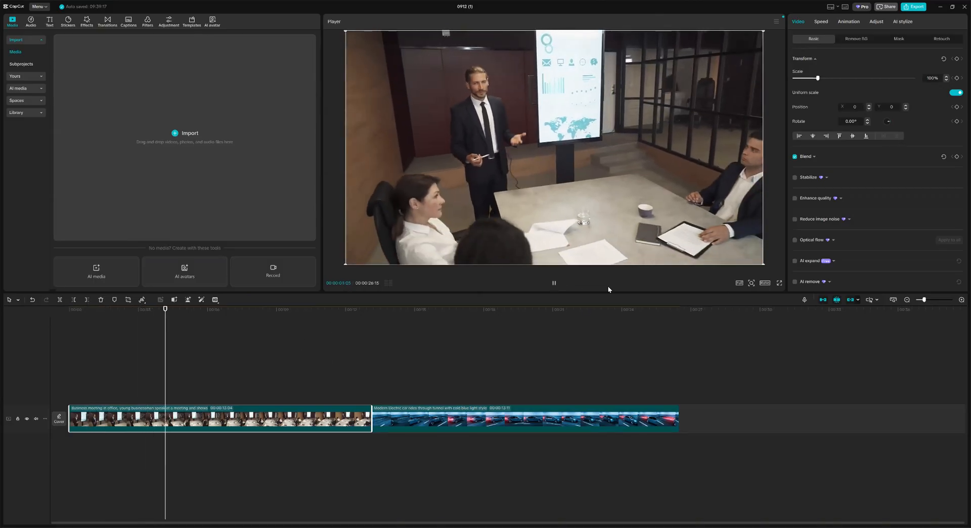
key("space")
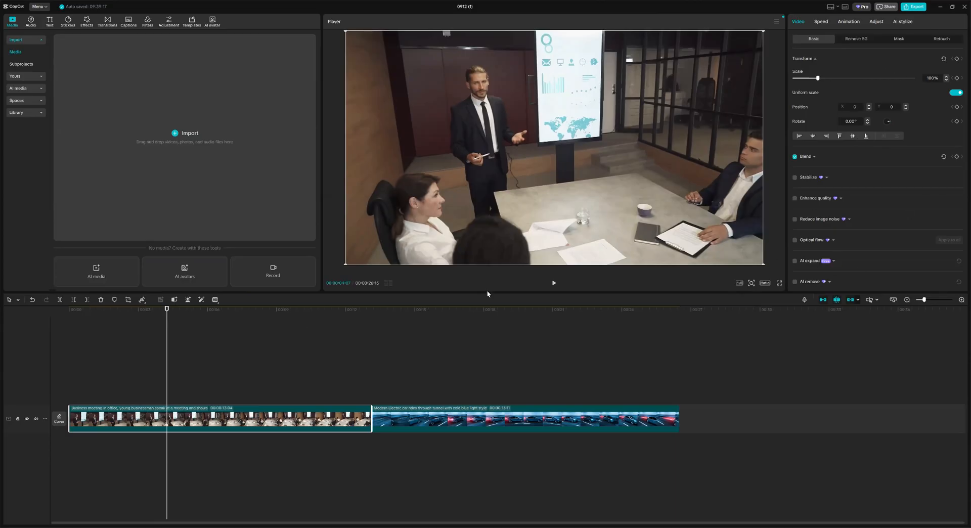
left_click_drag(167, 297, 759, 347)
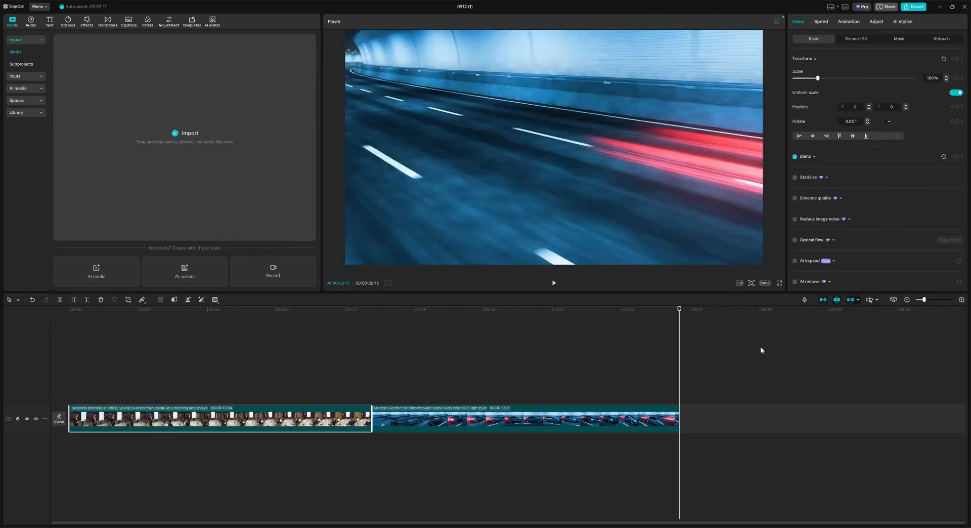
left_click(762, 355)
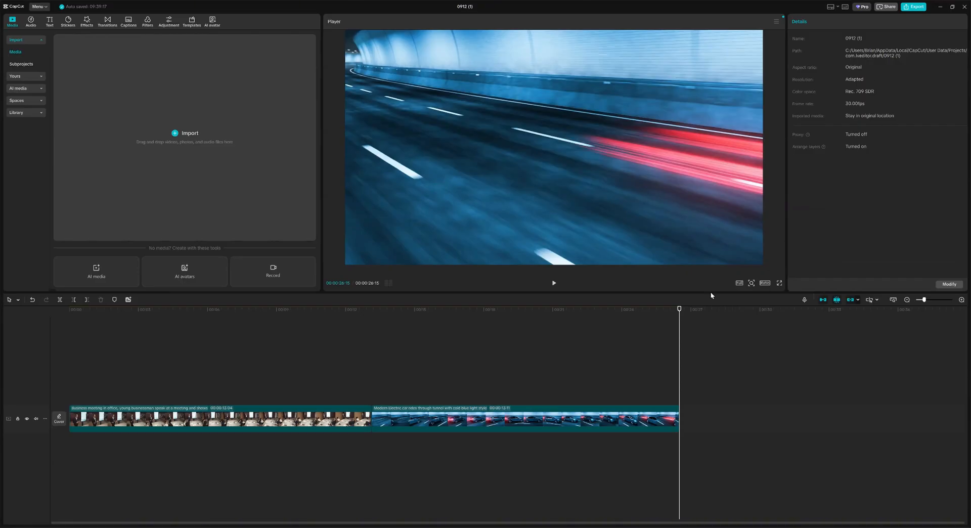
left_click(142, 422)
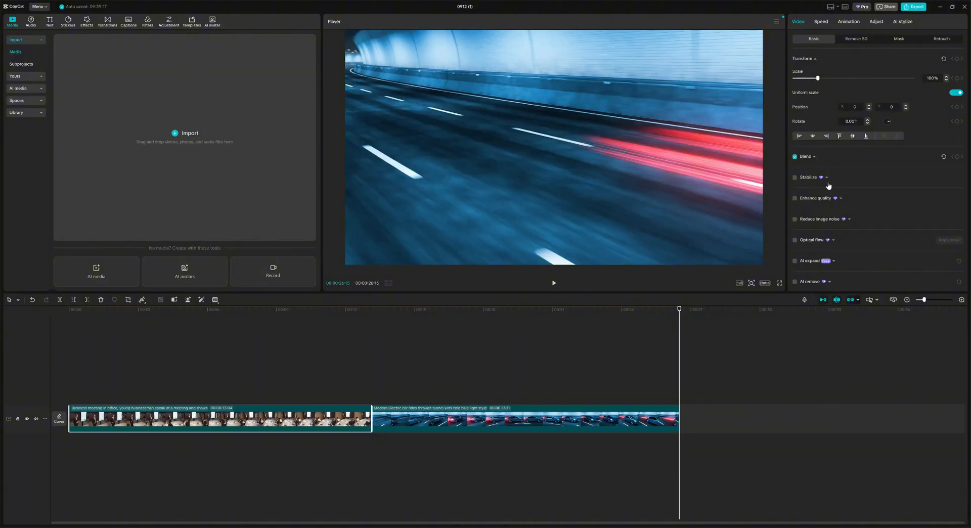
Step: With the playhead at the meeting clip's start, view its background removal, mask and retouch options
scroll(833, 207, "down", 5)
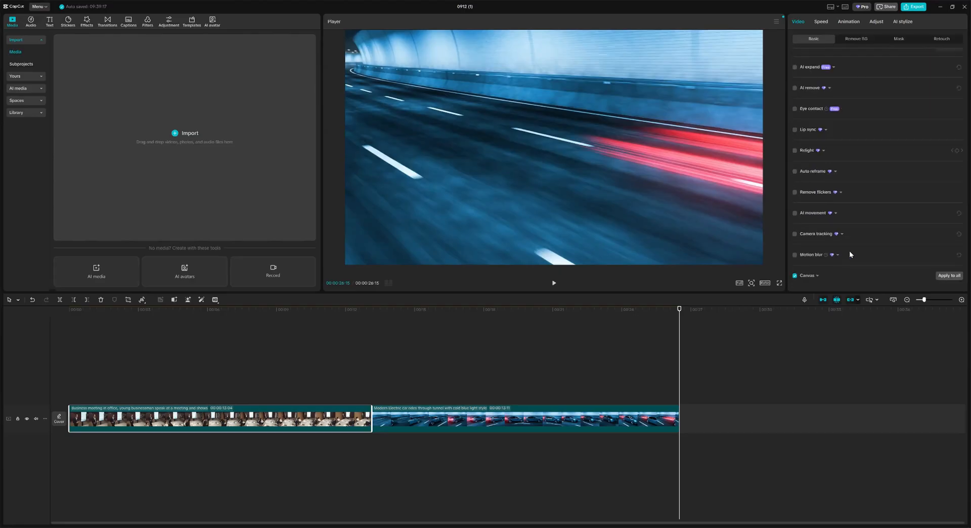
scroll(849, 242, "up", 5)
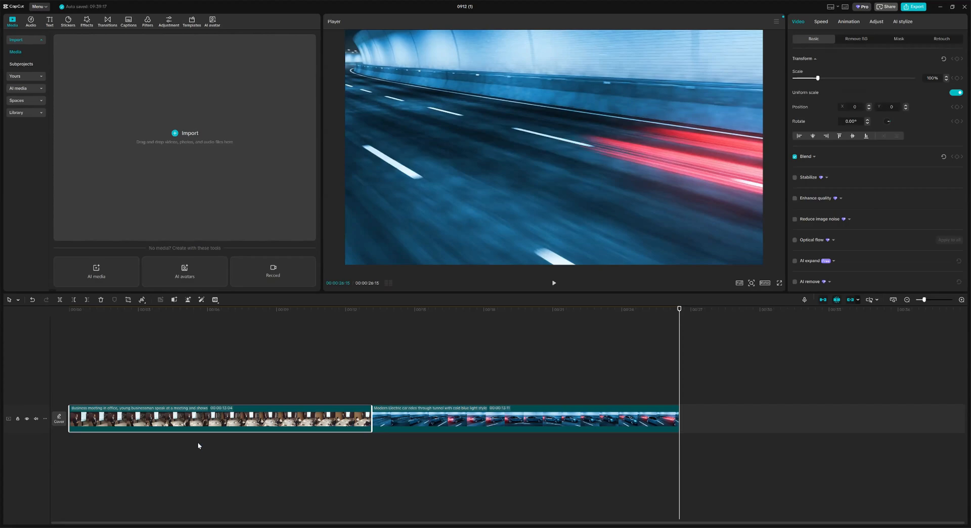
left_click(78, 312)
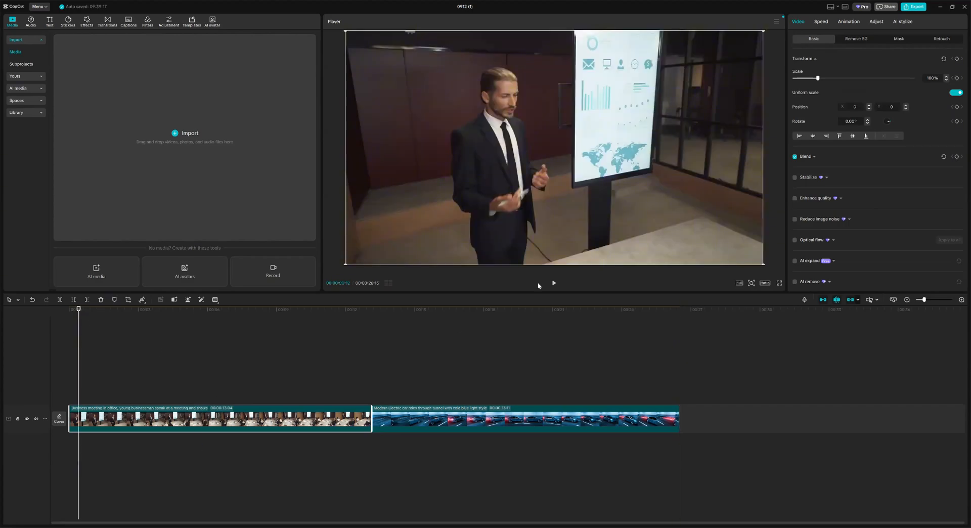
left_click(854, 39)
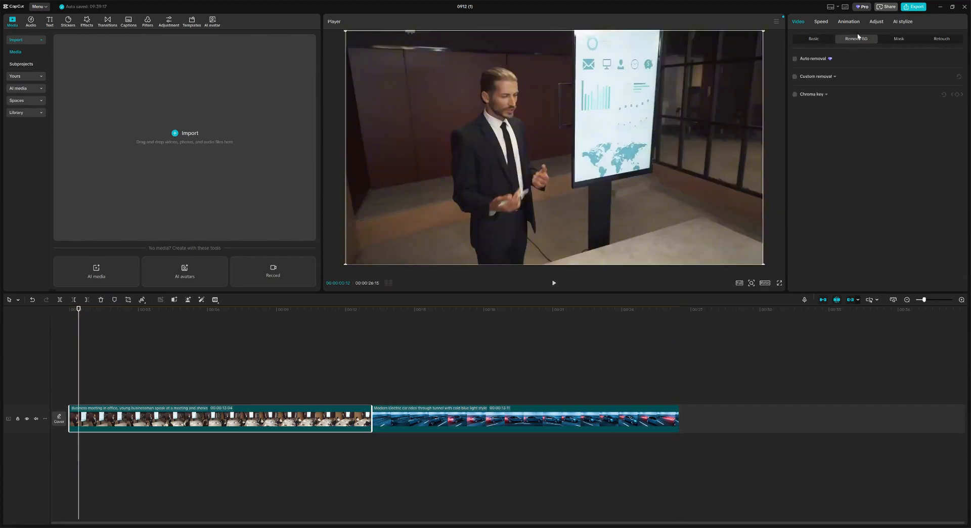
left_click(898, 40)
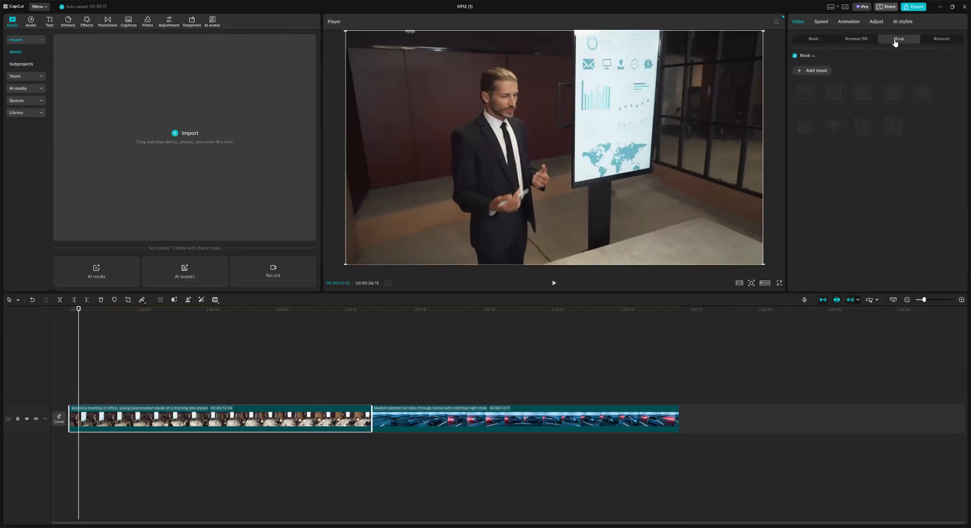
left_click(938, 39)
Step: Check the meeting clip's Speed, Animation and AI stylize tabs, ending on Video settings
left_click(815, 37)
left_click(823, 22)
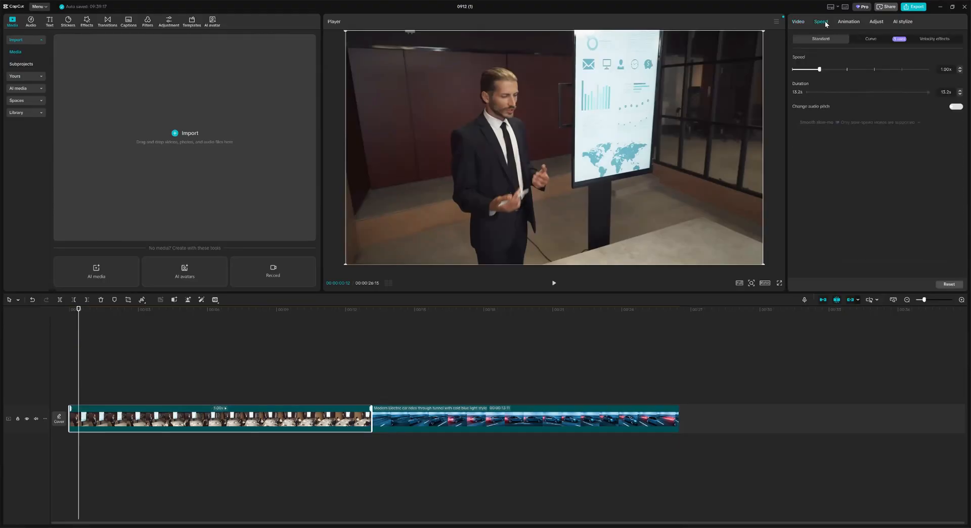
left_click(848, 21)
left_click(906, 22)
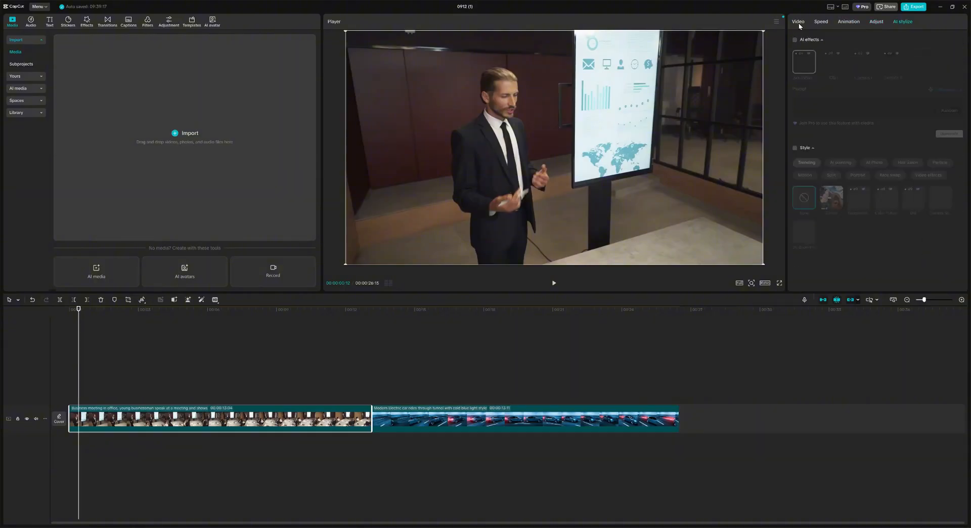
left_click(798, 23)
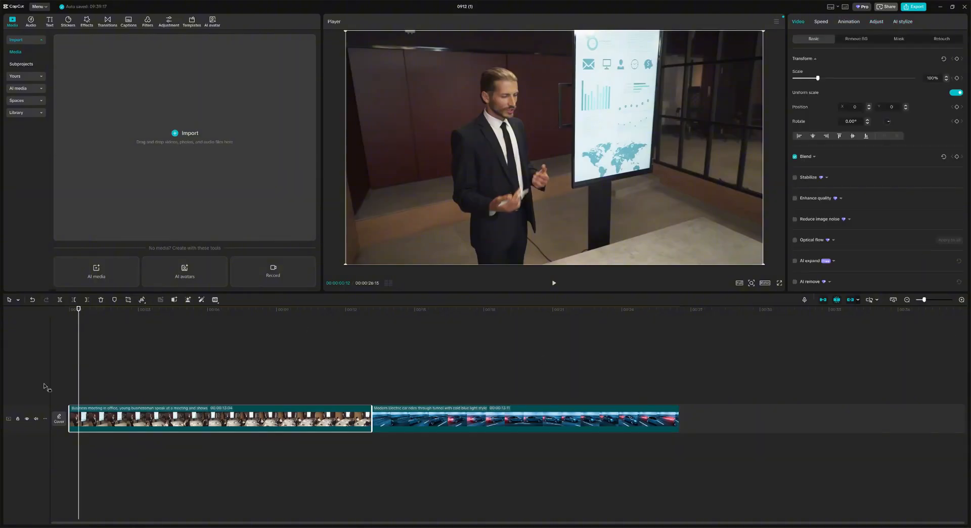
left_click(18, 300)
left_click(31, 327)
left_click(18, 300)
left_click(23, 313)
left_click(32, 300)
left_click(46, 300)
left_click(141, 302)
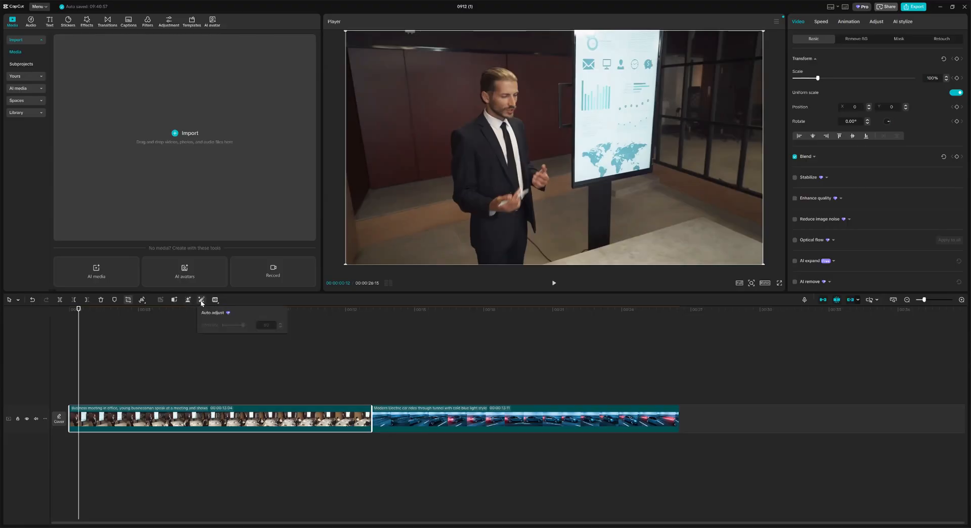
Step: Slide the tunnel clip, toggle snapping, zoom the timeline in, and set the playhead to 00:00:08:00
mouse_move(216, 301)
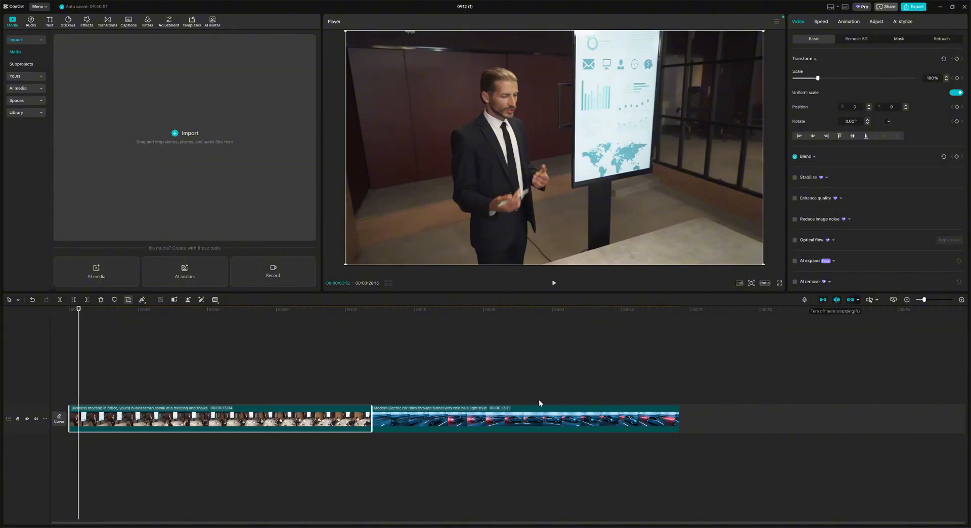
left_click_drag(534, 410, 778, 326)
left_click(836, 299)
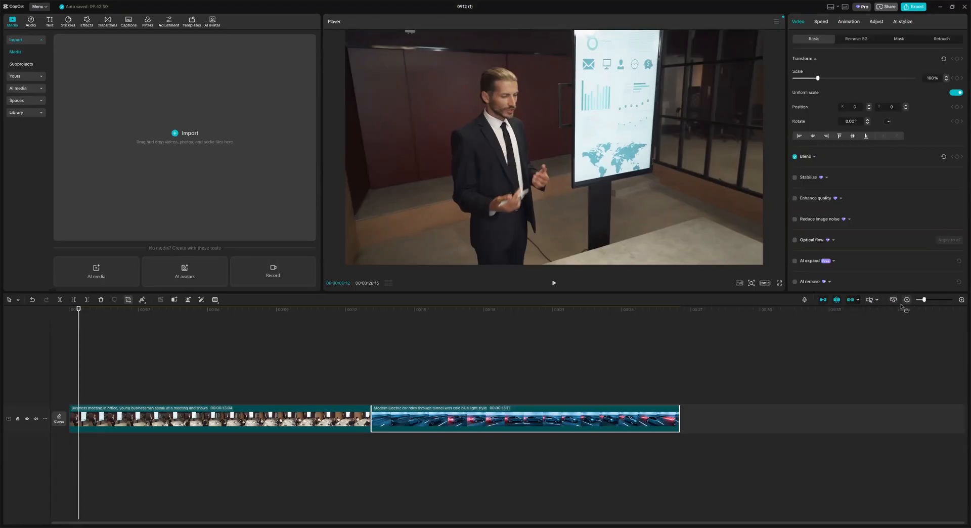
left_click_drag(925, 300, 935, 300)
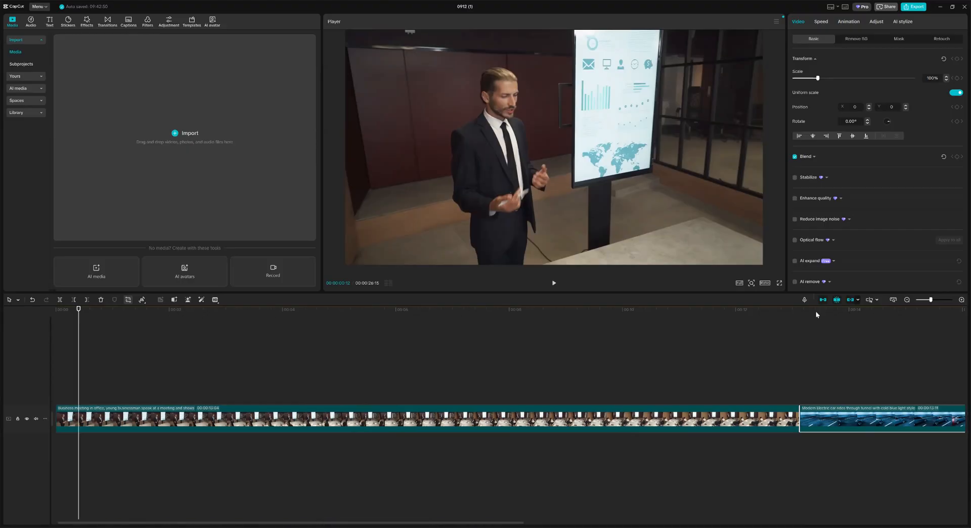
left_click_drag(78, 310, 568, 325)
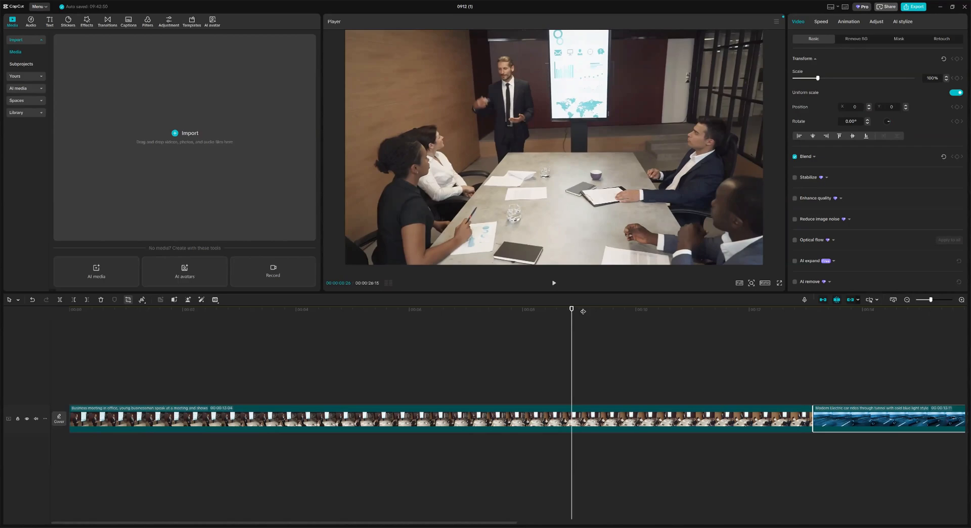
left_click_drag(526, 316, 520, 302)
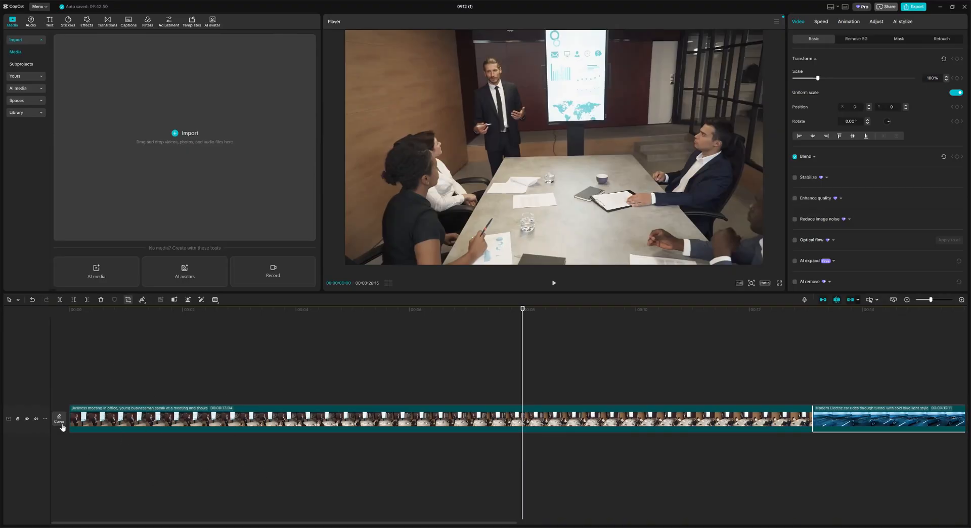
Step: Lock then unlock, hide then show the video track, and bring up its Track height options
left_click(19, 421)
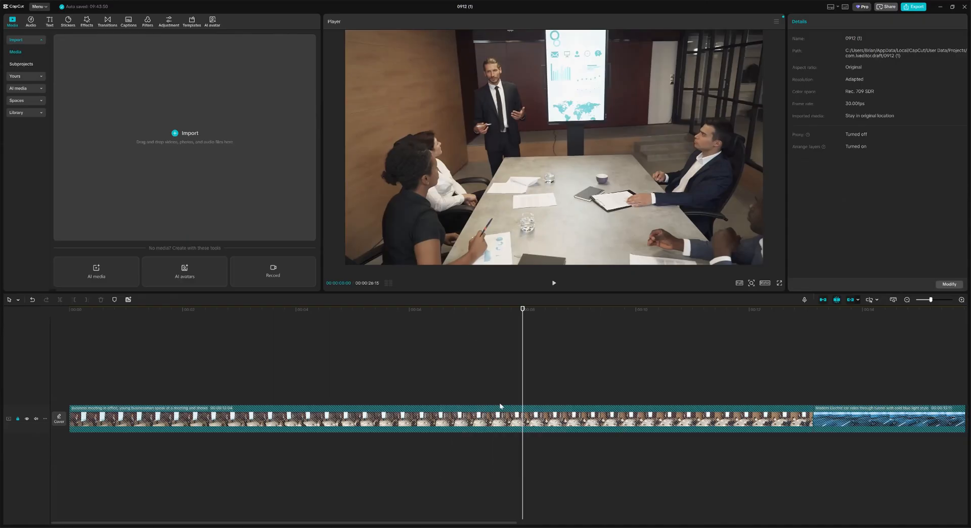
left_click(17, 419)
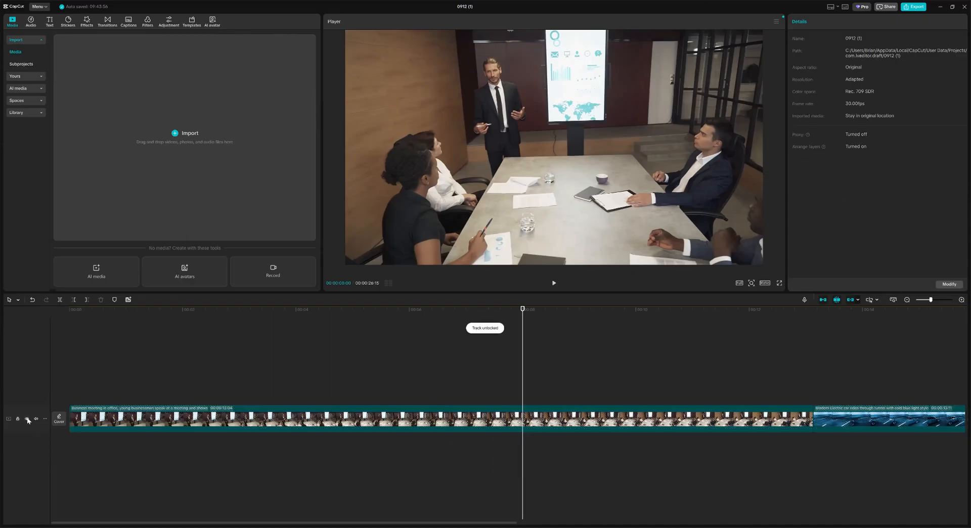
left_click(28, 419)
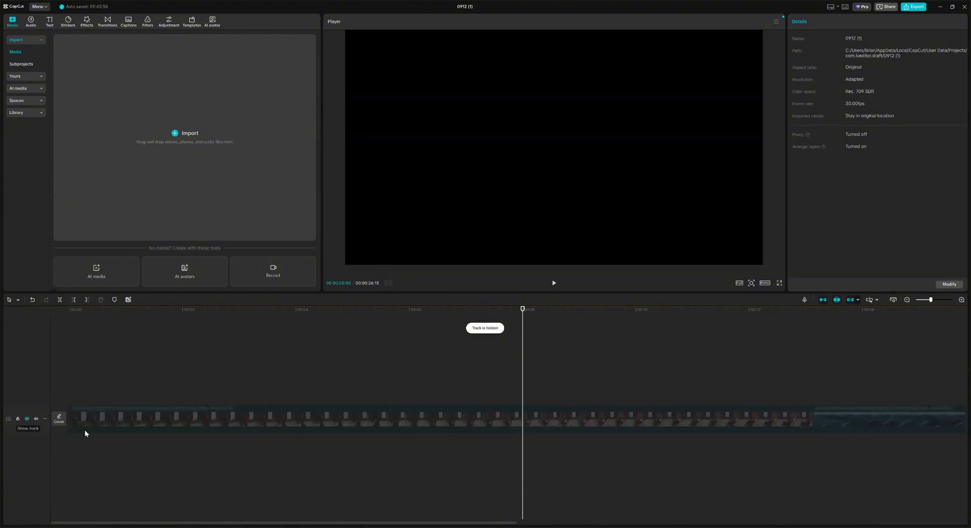
left_click(26, 418)
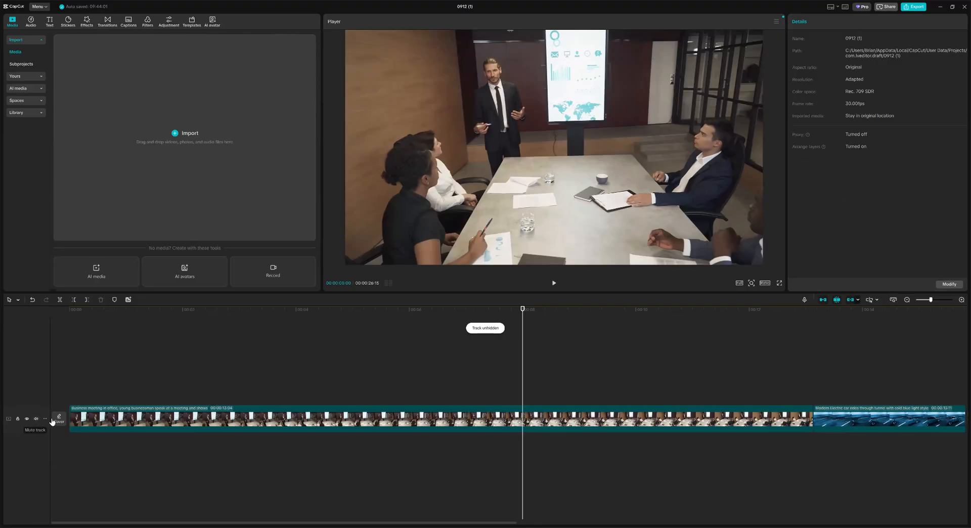
left_click(45, 418)
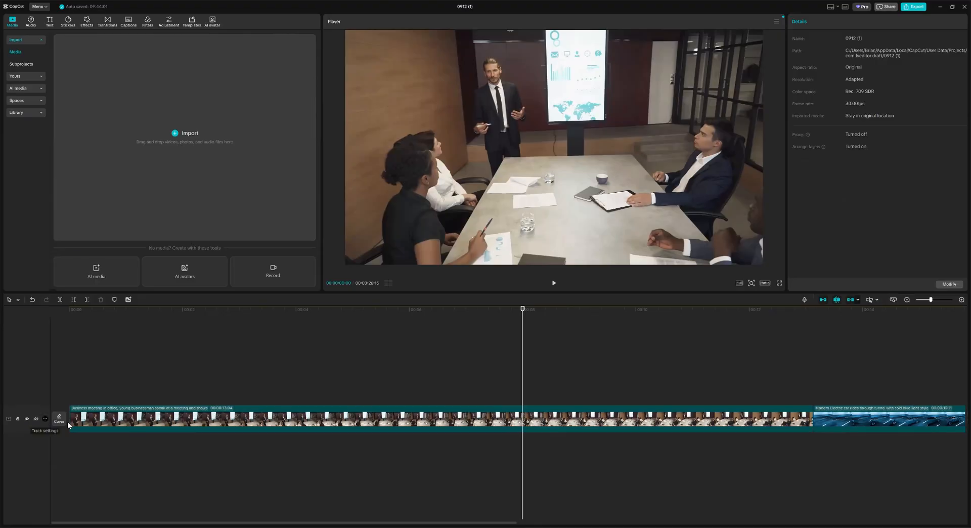
mouse_move(72, 428)
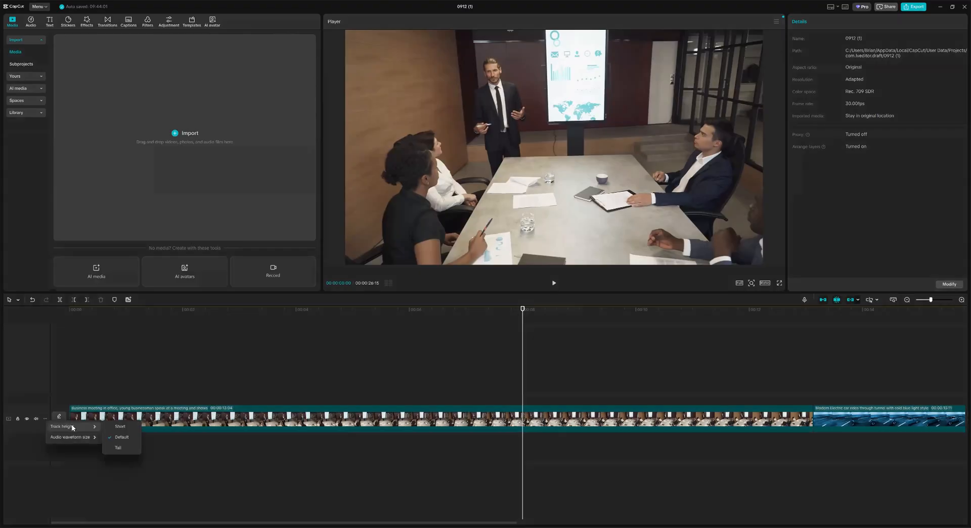
Step: Set the track height to Tall and audio waveform size to 100%, then revisit the waveform size options
left_click(123, 447)
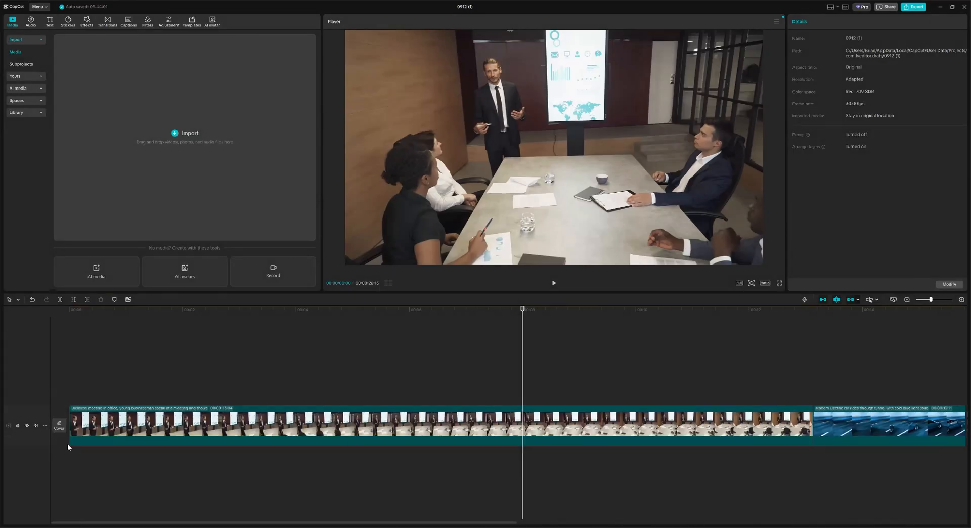
left_click(45, 426)
mouse_move(70, 442)
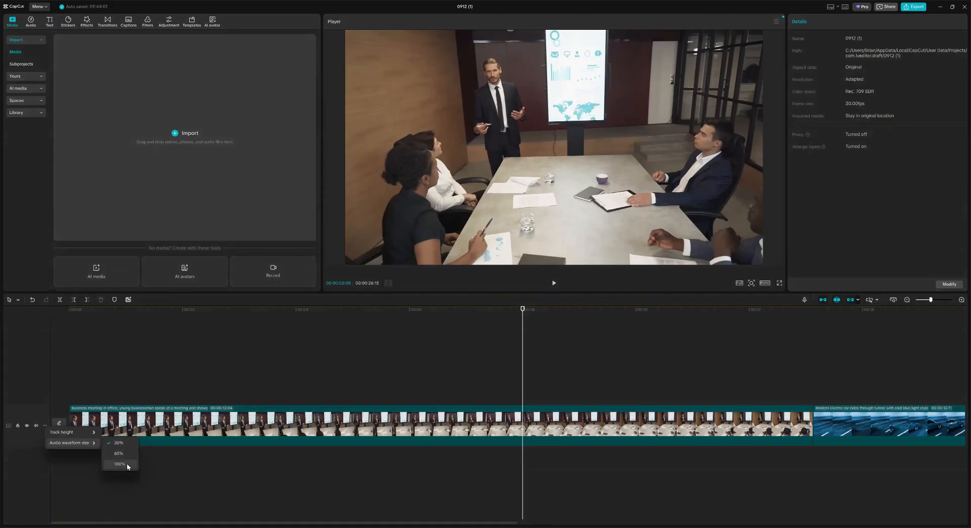
left_click(124, 463)
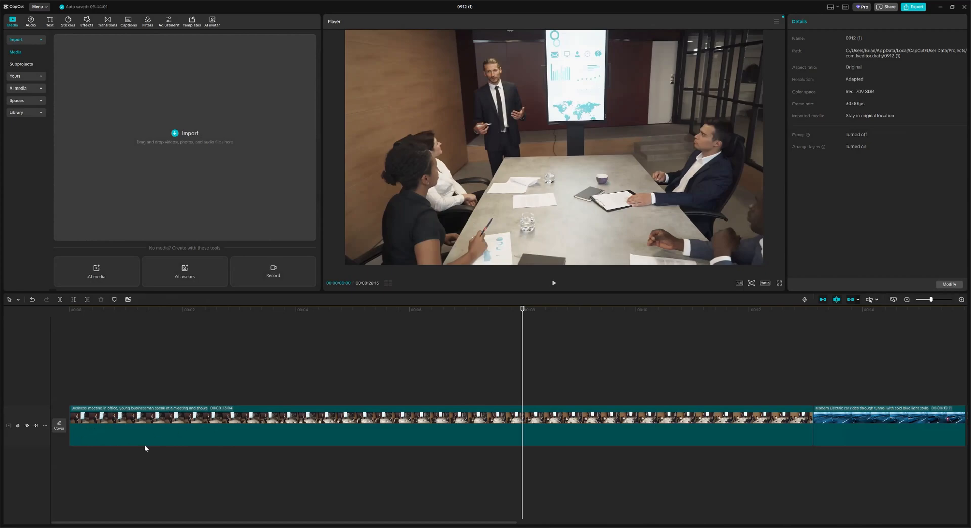
left_click(44, 426)
mouse_move(70, 443)
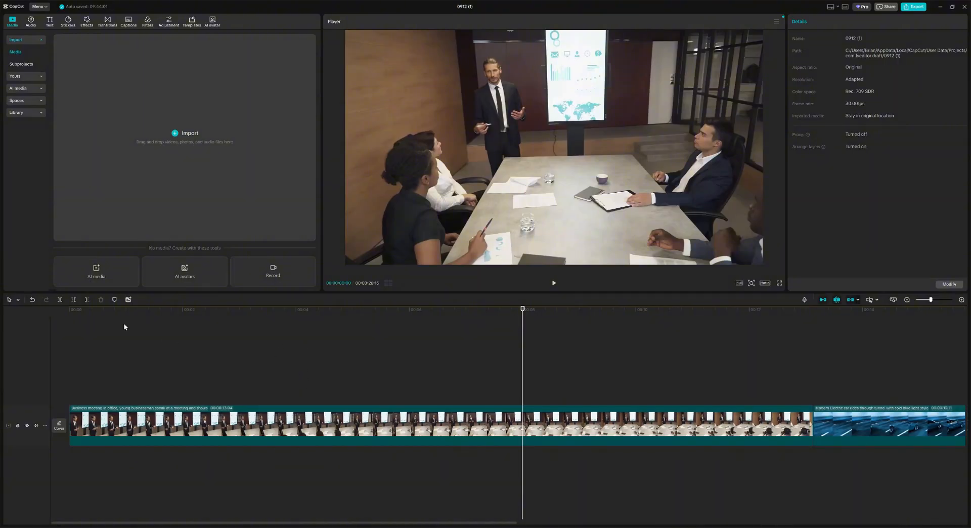
left_click(49, 310)
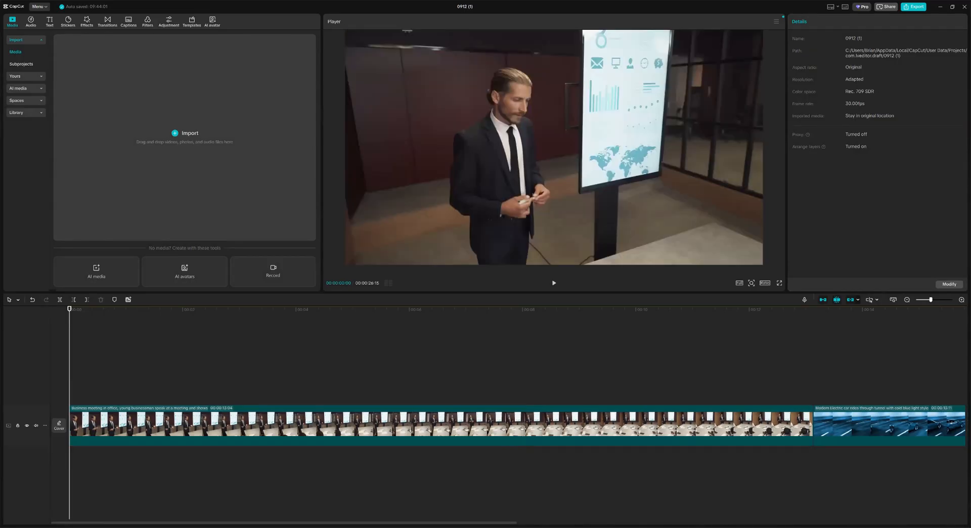
scroll(527, 387, "right", 5)
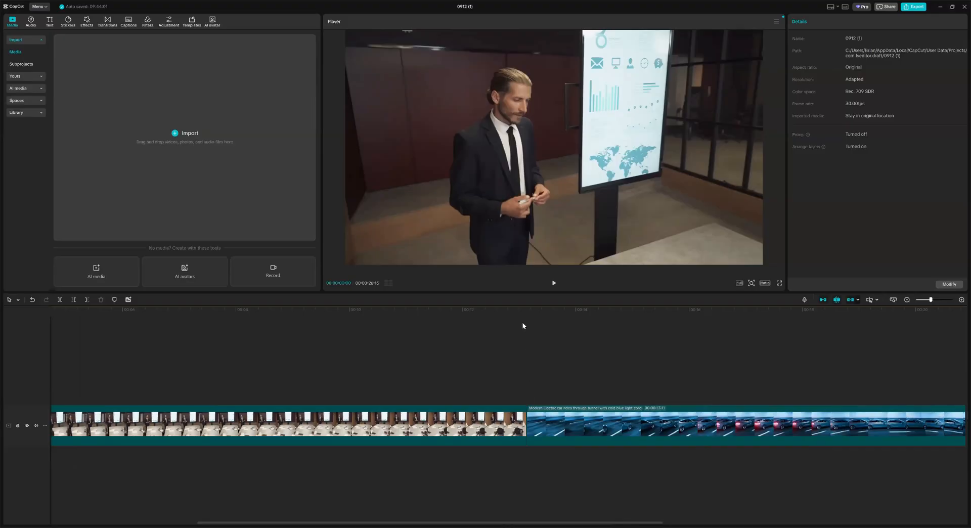
left_click(514, 309)
left_click(553, 282)
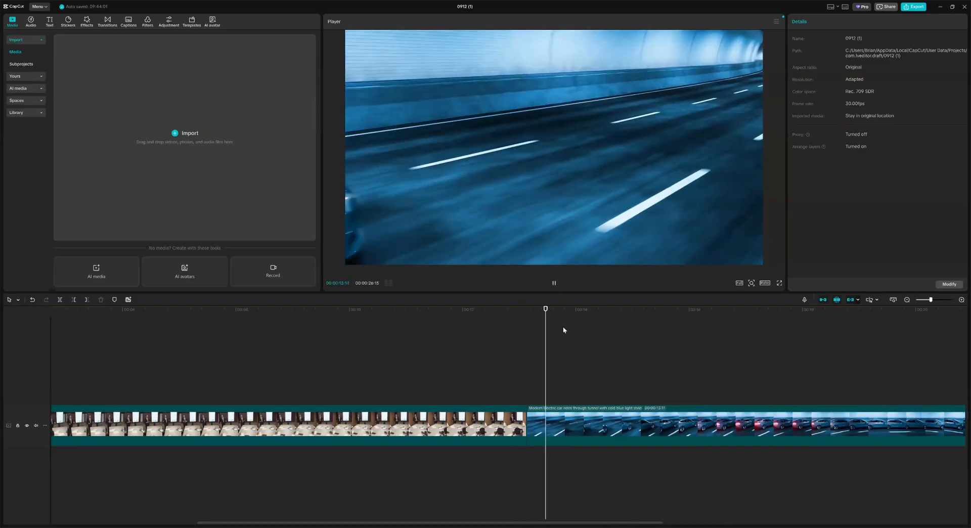
left_click(511, 309)
left_click(554, 285)
left_click(554, 284)
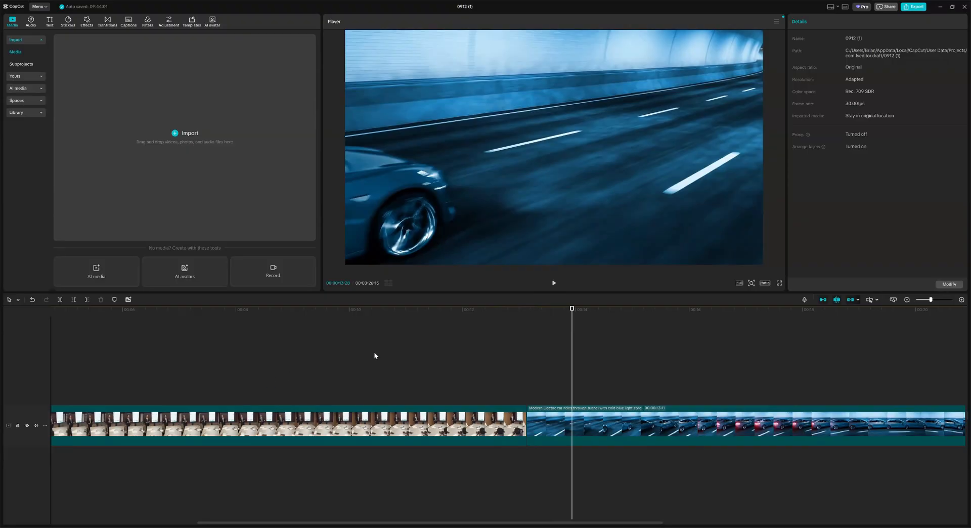
left_click(274, 314)
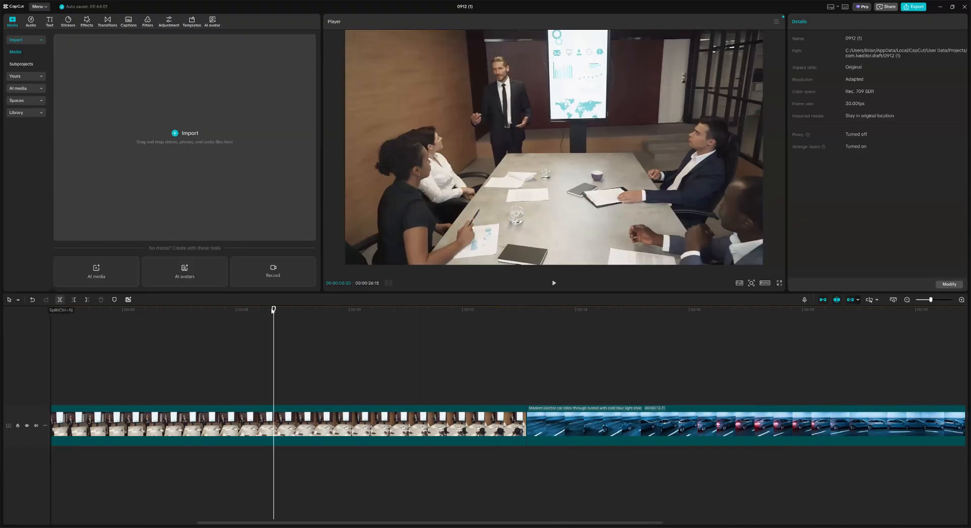
Step: Split the meeting clip at exactly 8 seconds and select the tunnel car clip
left_click_drag(272, 310, 233, 308)
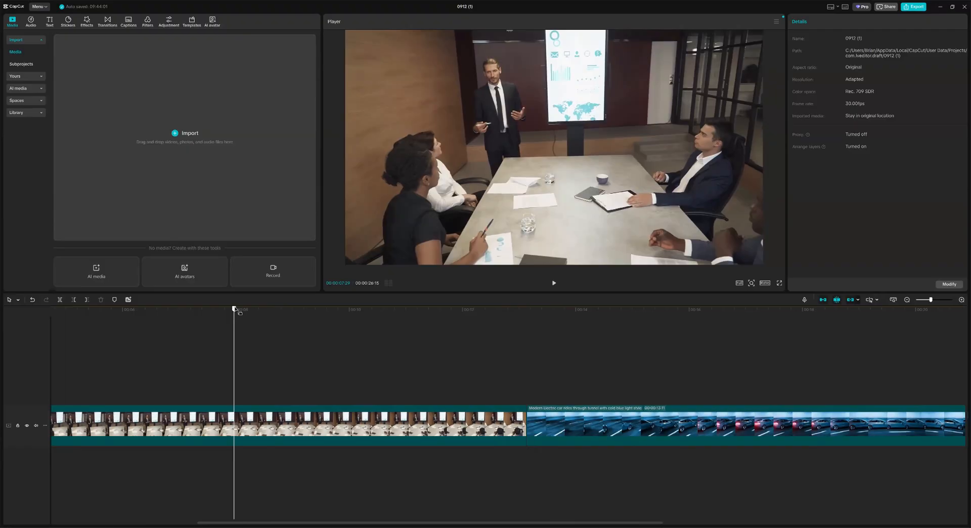
left_click(60, 300)
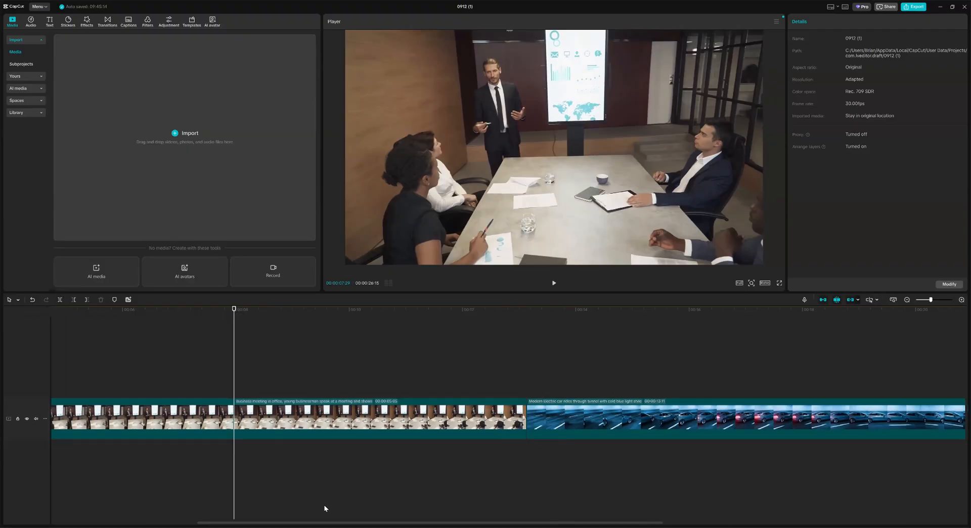
left_click_drag(311, 522, 239, 507)
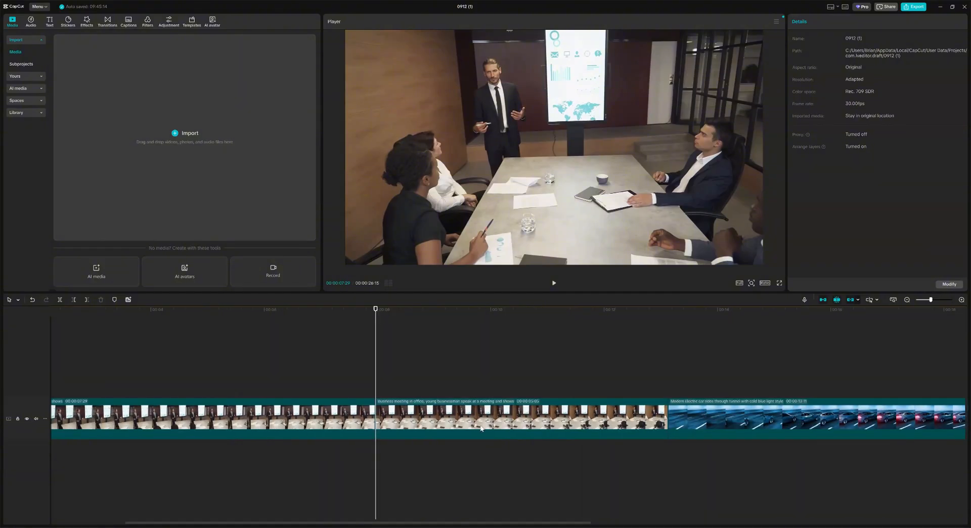
left_click_drag(481, 416, 492, 461)
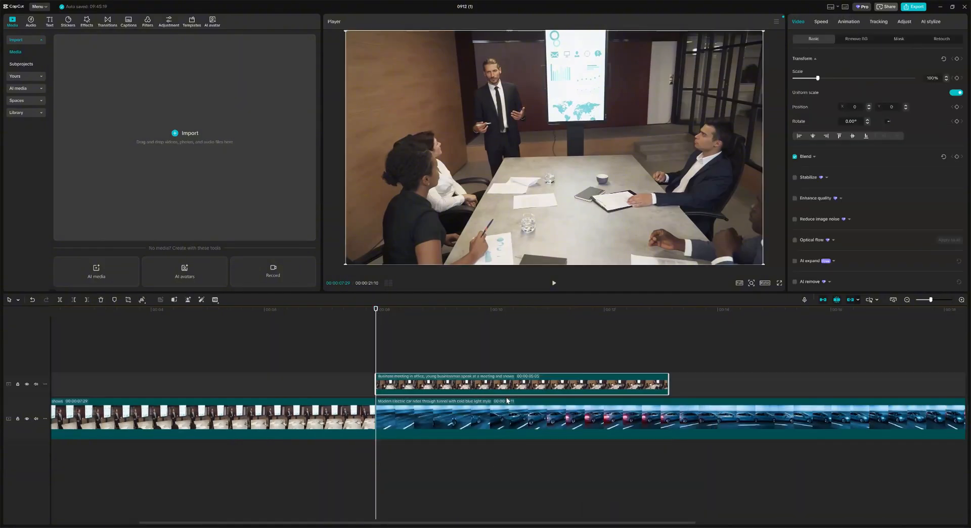
left_click(611, 420)
Step: Move the 7:29 meeting clip to the main track's start and delete the extra Business meeting clip
left_click_drag(431, 385, 276, 381)
left_click_drag(129, 387, 128, 425)
left_click_drag(260, 422, 95, 421)
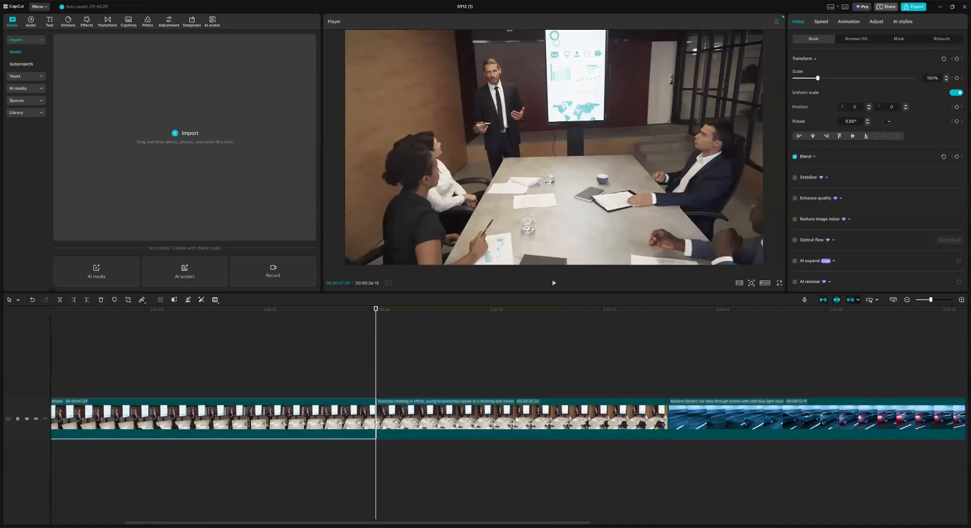
left_click(516, 418)
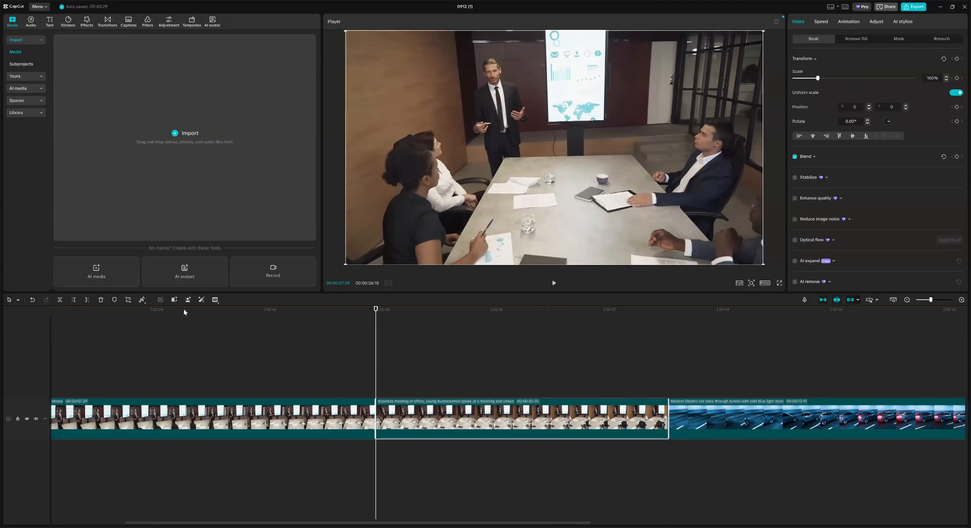
left_click(101, 300)
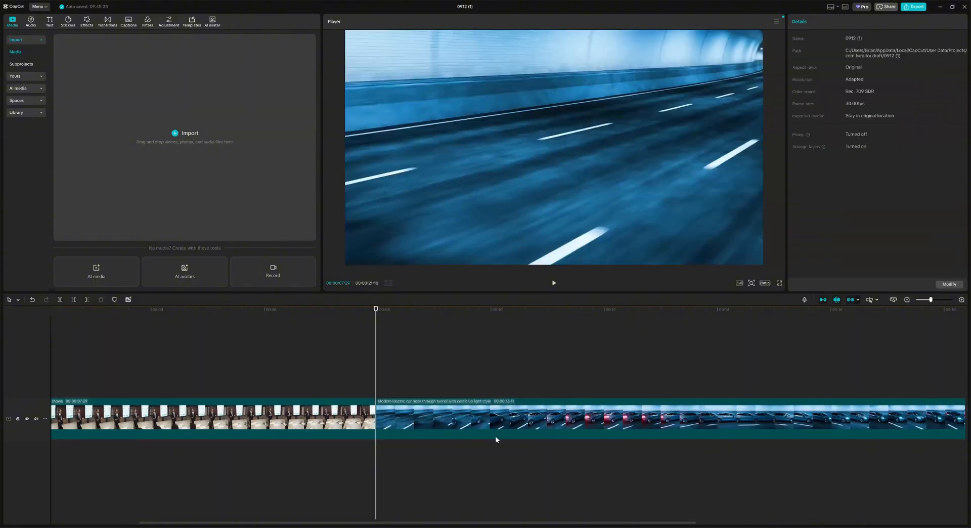
left_click(496, 438)
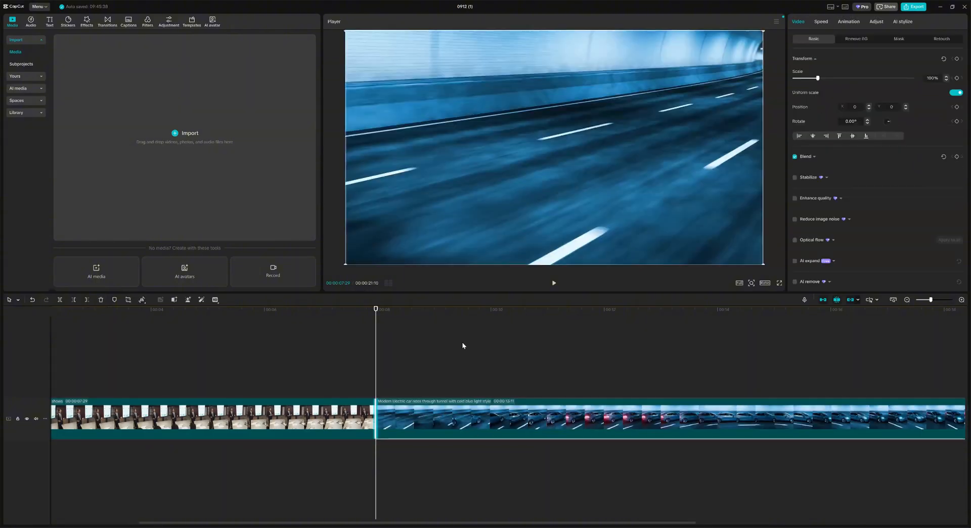
left_click(214, 311)
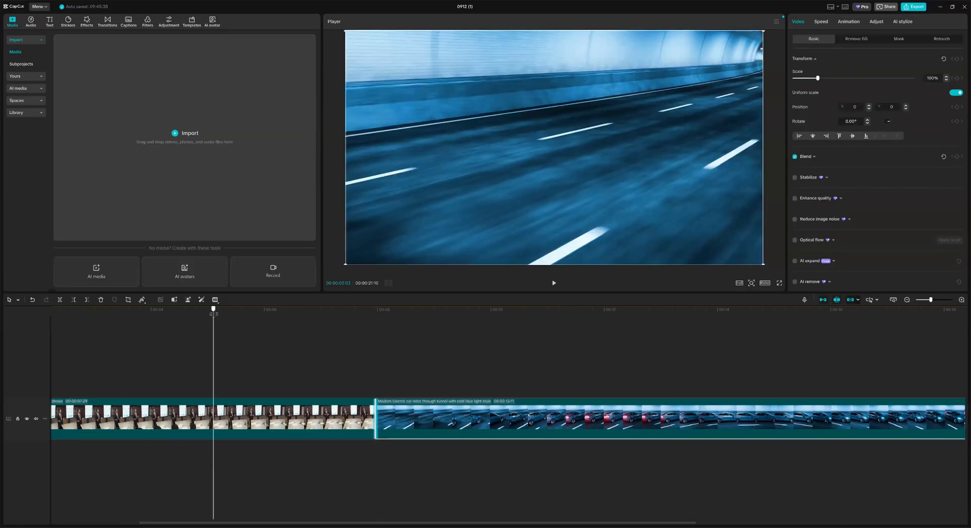
left_click(553, 282)
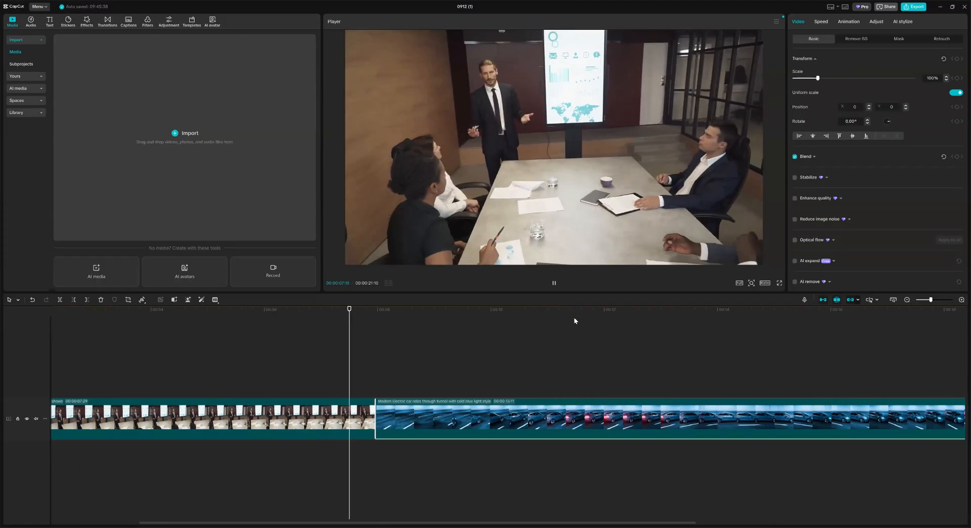
left_click(554, 283)
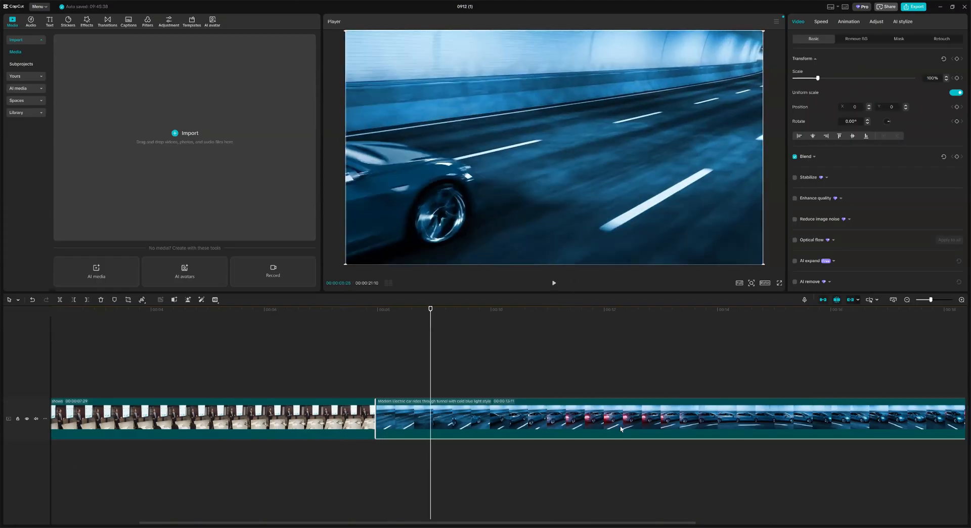
scroll(752, 307, "right", 5)
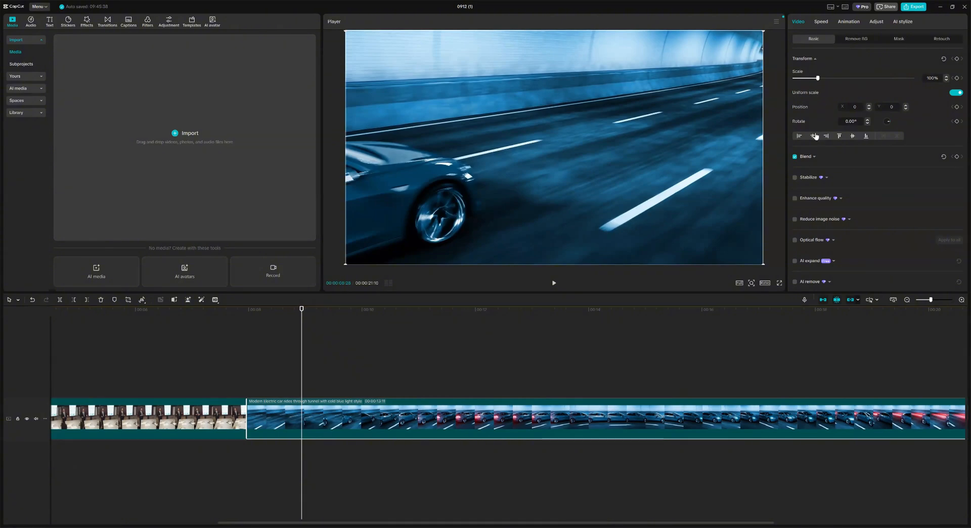
Step: Speed the tunnel clip up to 100x, preview it, and reset it to 1.00x
left_click(821, 21)
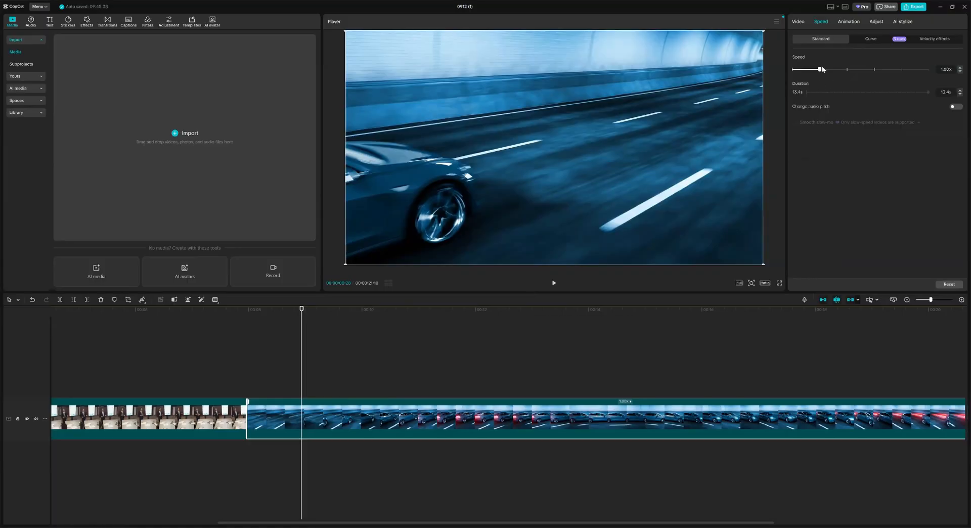
left_click_drag(820, 69, 929, 69)
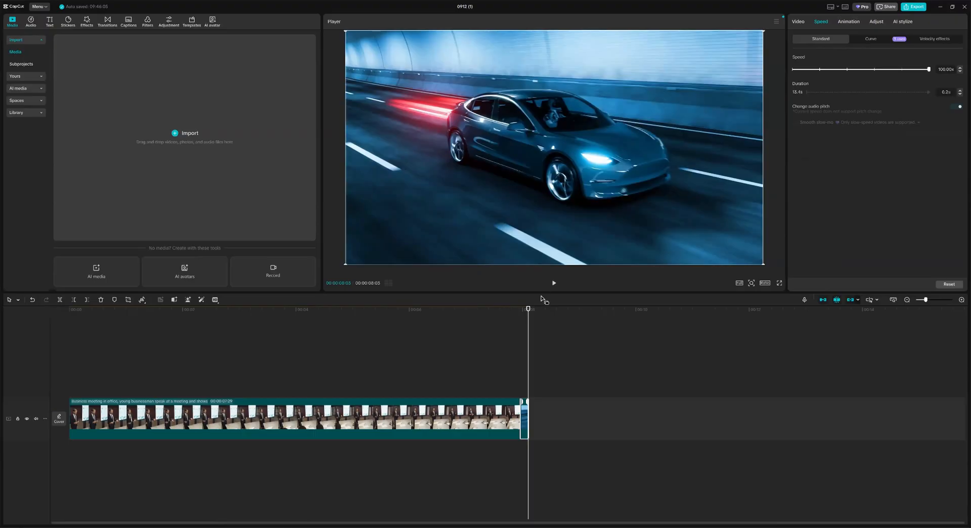
left_click(554, 283)
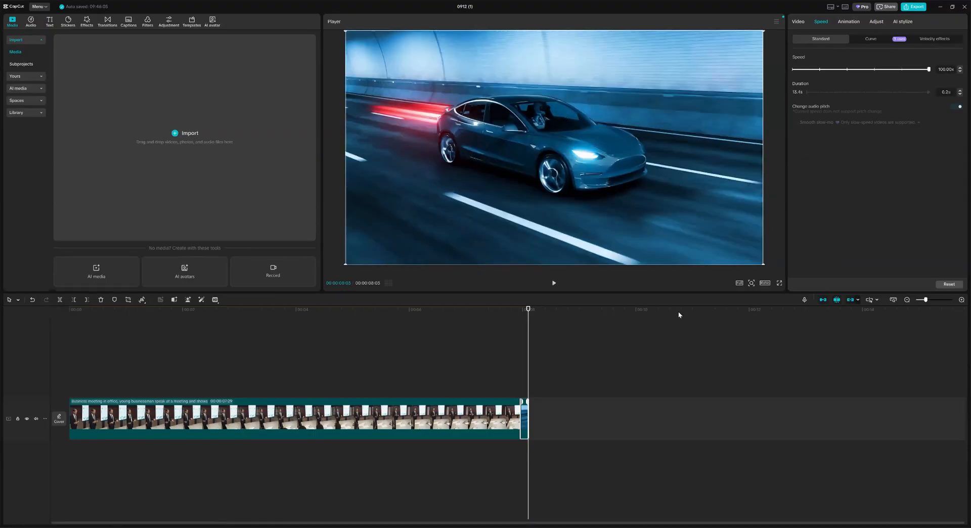
left_click(820, 70)
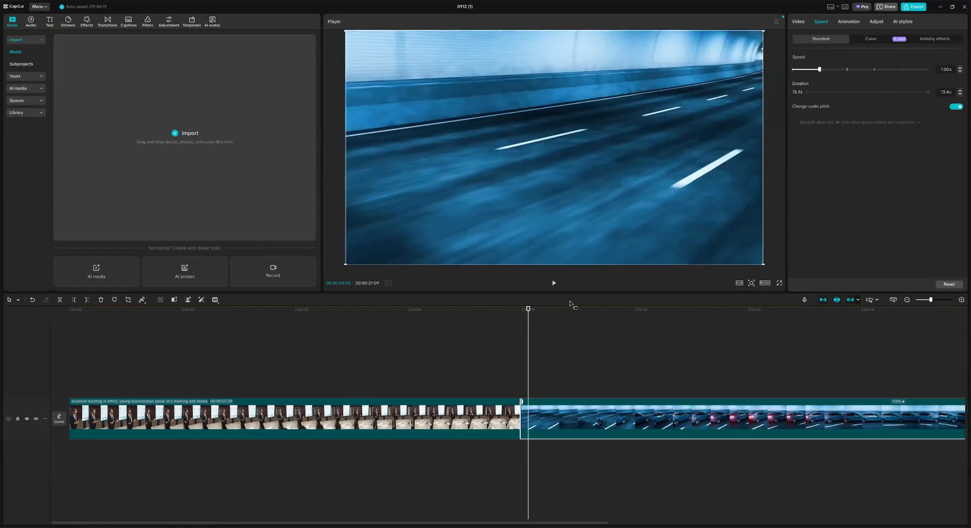
Step: Slow the tunnel clip to 0.25x, preview it from the clip boundary, then restore 1.00x speed
left_click_drag(803, 69, 794, 69)
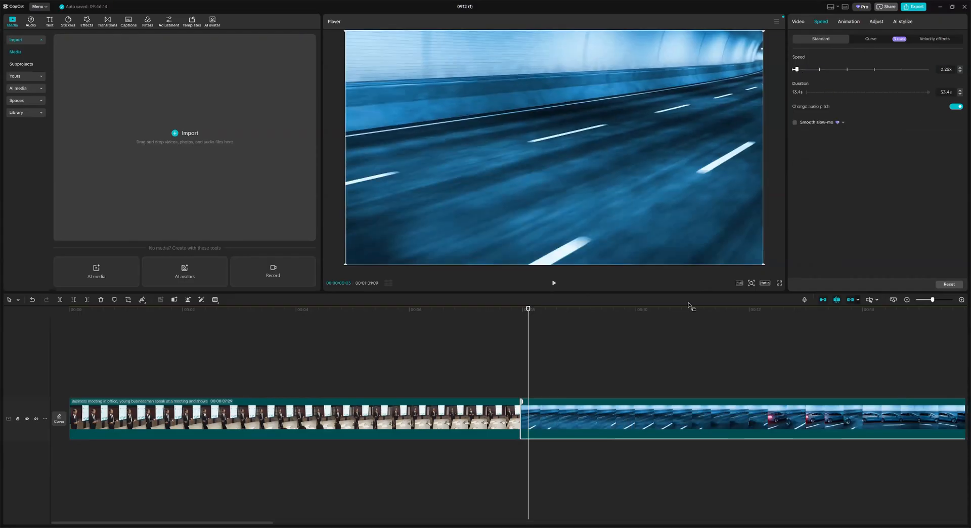
left_click(554, 283)
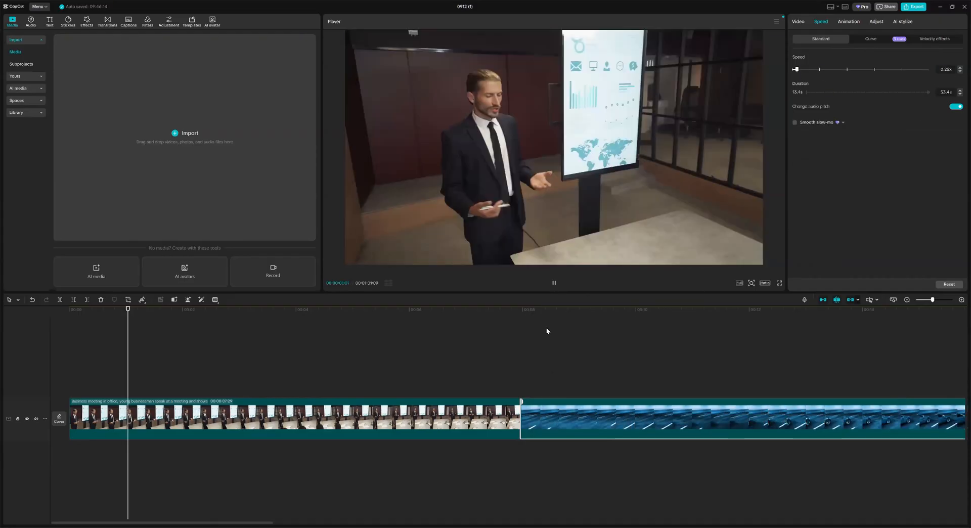
left_click(549, 312)
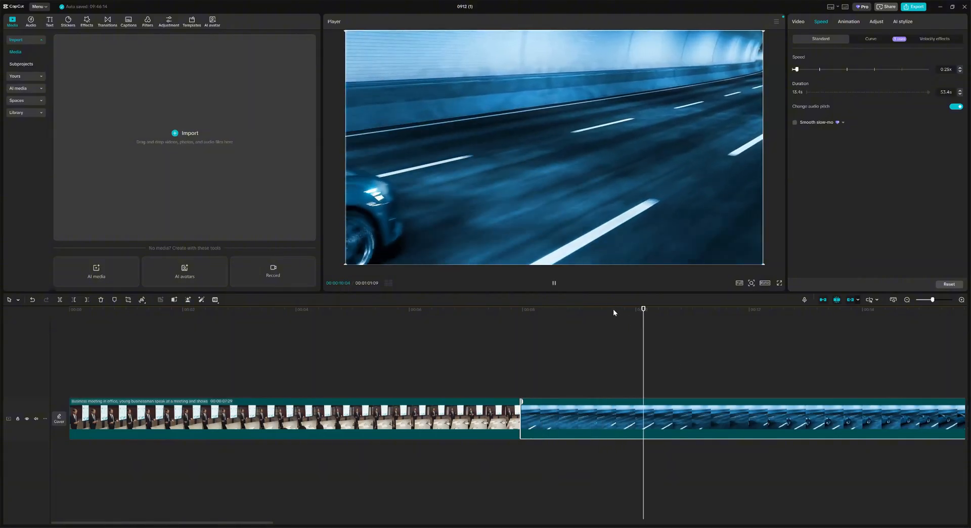
left_click(554, 286)
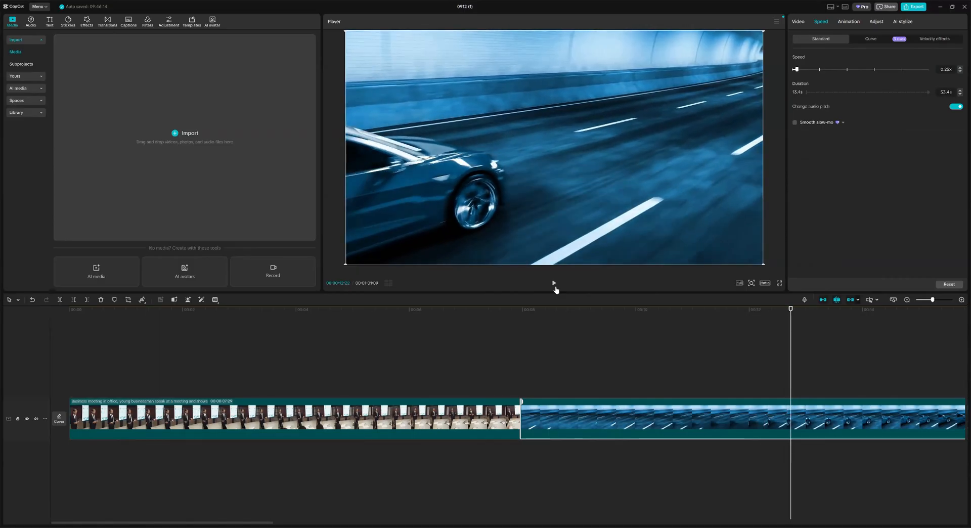
left_click_drag(258, 523, 315, 513)
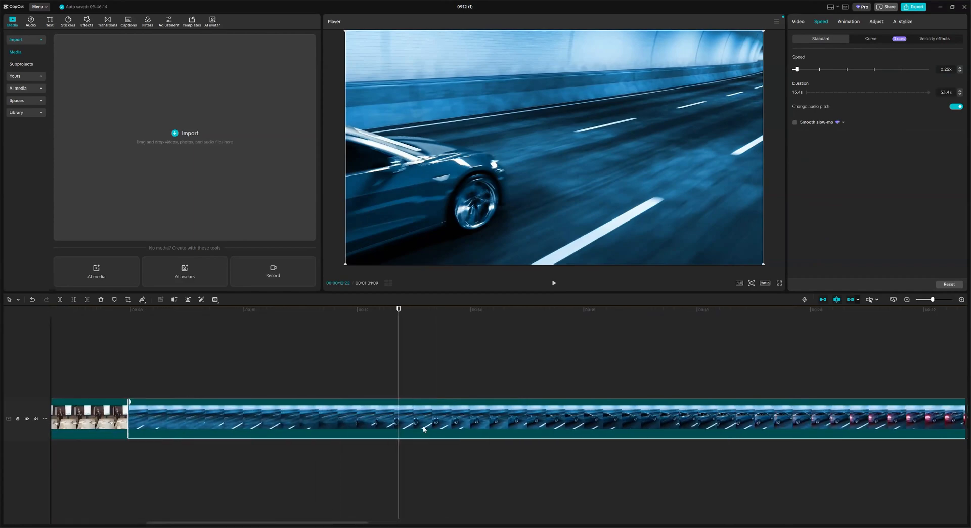
left_click(136, 320)
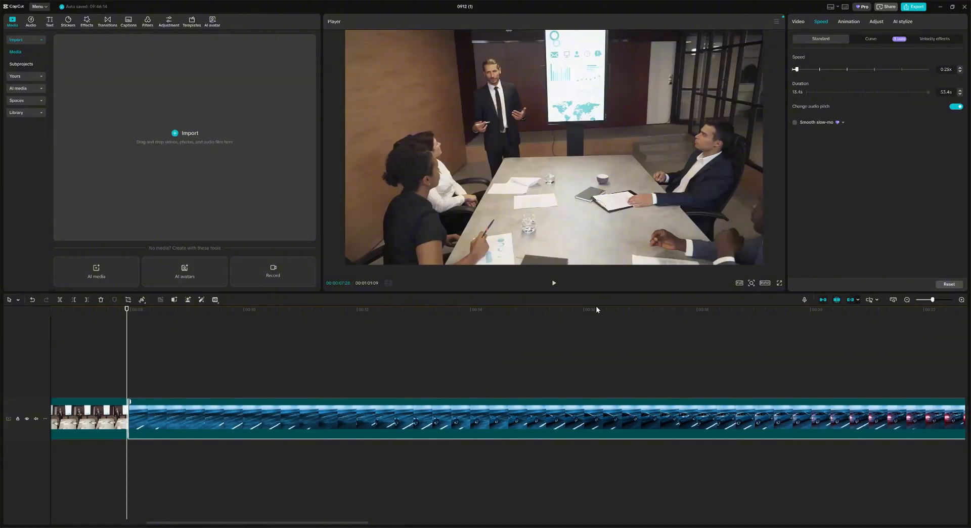
left_click(554, 284)
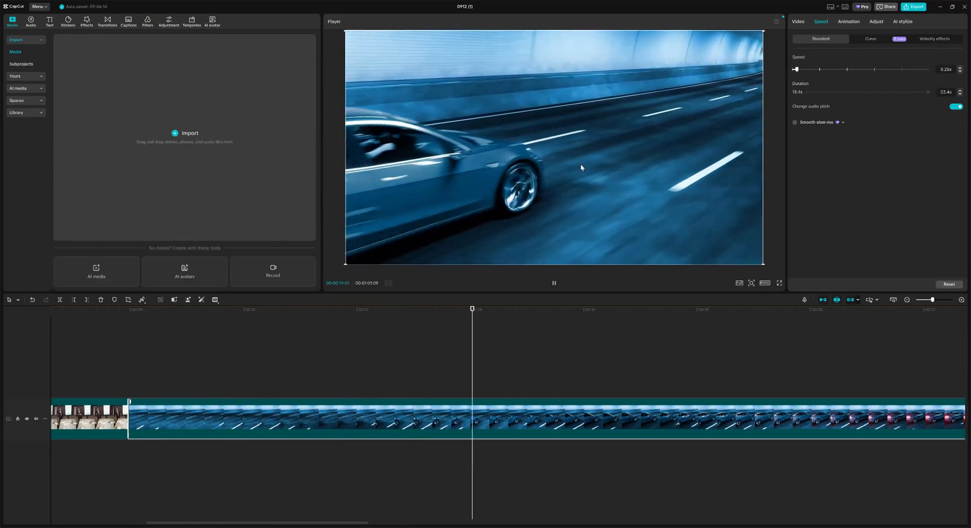
left_click(554, 283)
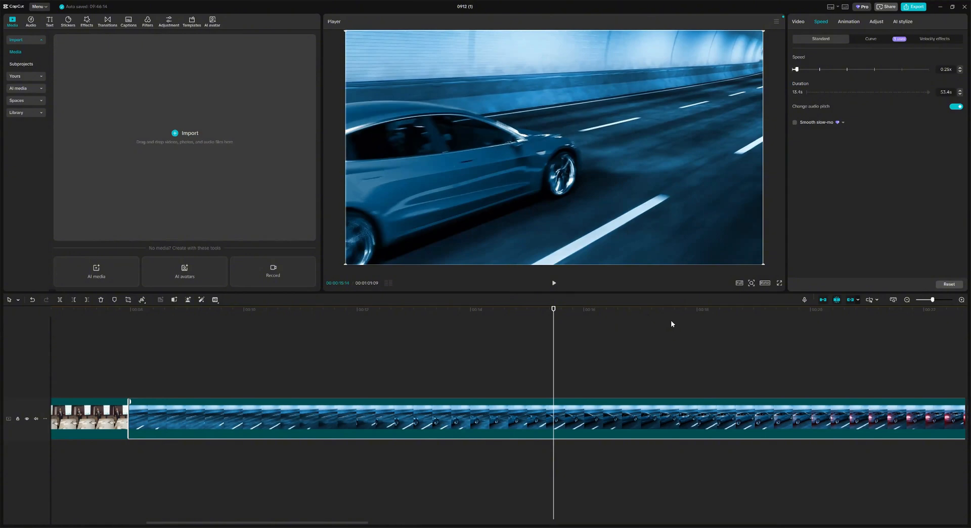
left_click_drag(818, 71, 829, 74)
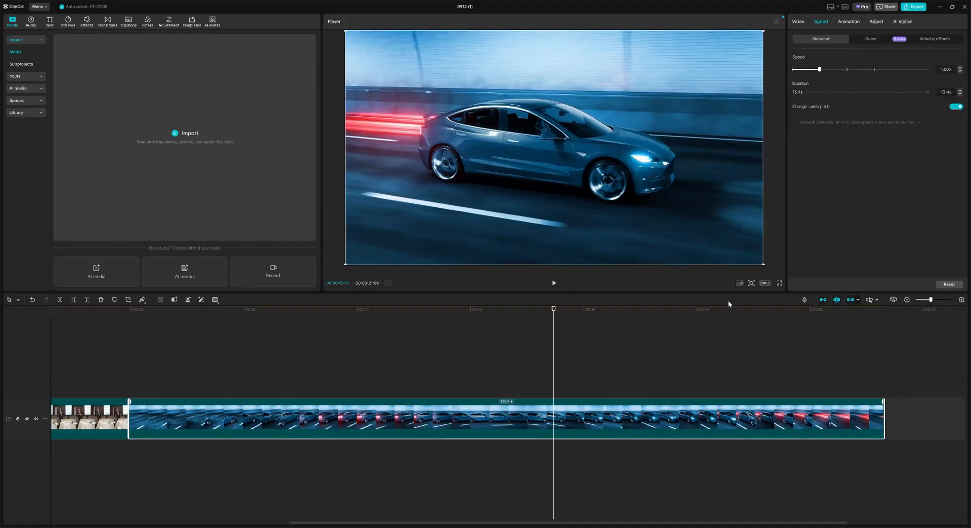
Step: Speed the tunnel clip up to 2.00x, shortening it to 6.7s, and show the curve presets
left_click(870, 40)
left_click(829, 40)
left_click_drag(554, 313, 235, 324)
left_click(845, 69)
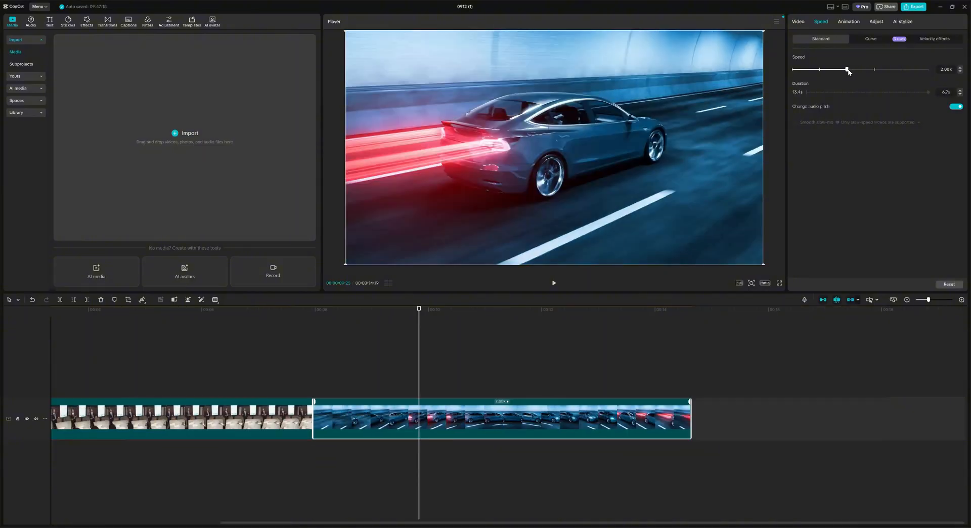
left_click(869, 39)
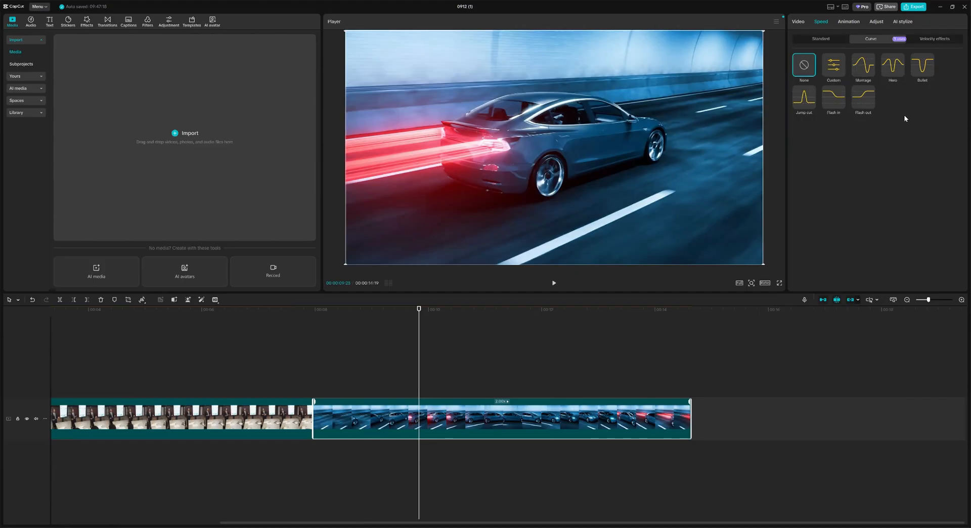
Step: Apply the Jump cut speed curve to the tunnel clip and play it once
left_click(803, 102)
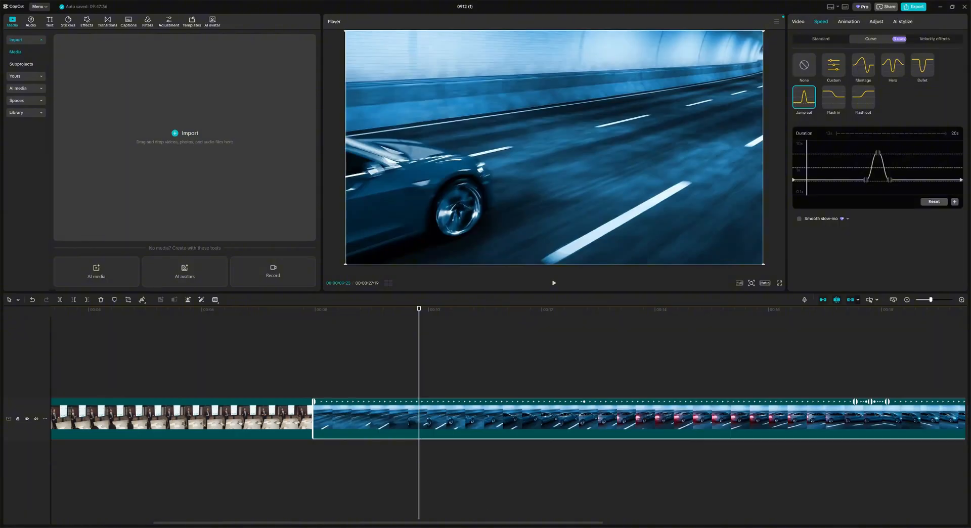
scroll(518, 511, "right", 3)
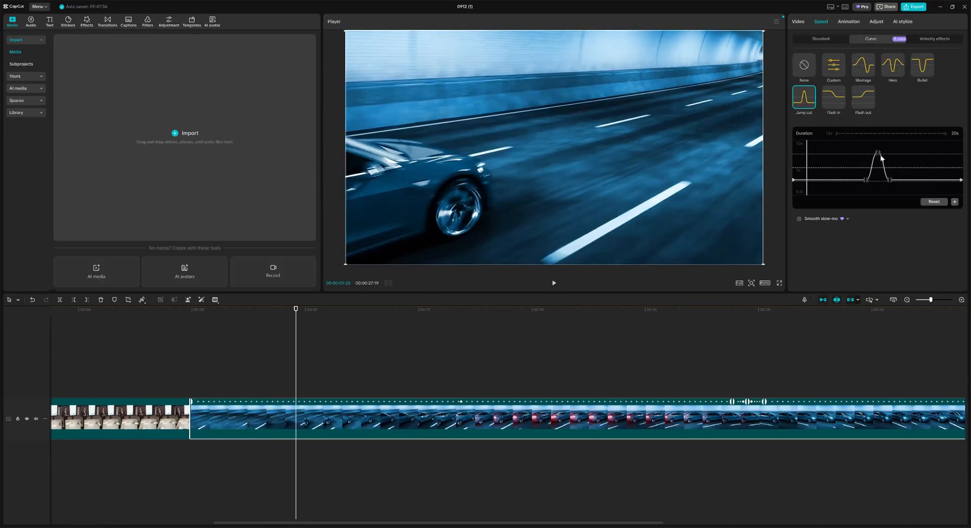
left_click(556, 283)
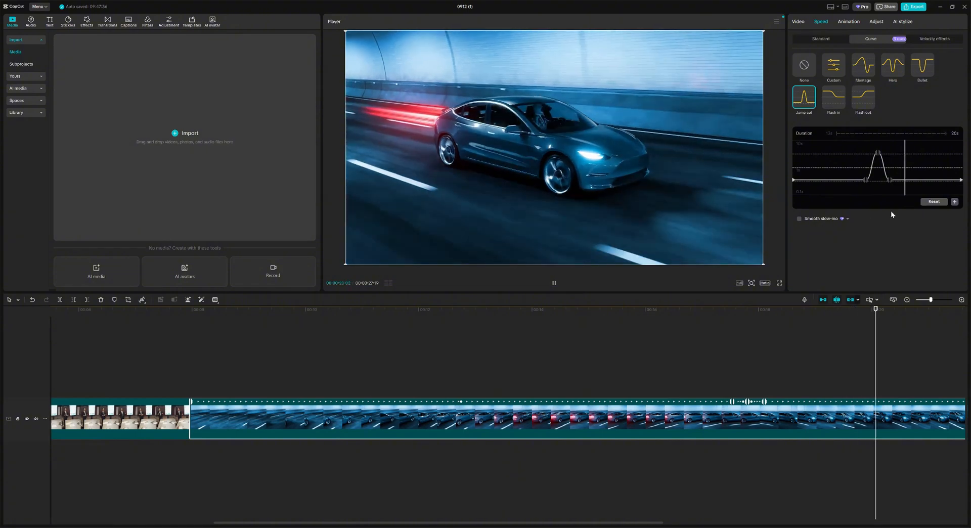
left_click(554, 283)
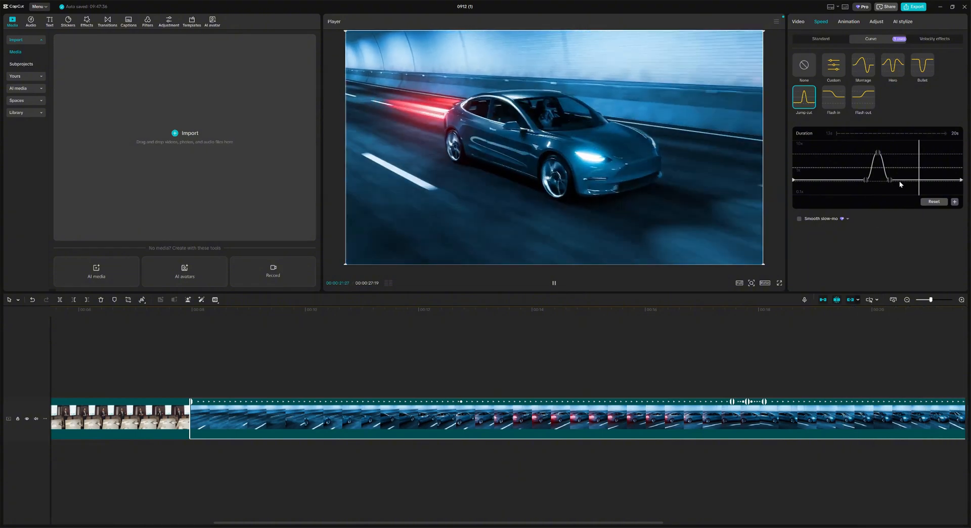
Step: Reshape the Jump cut curve into a wider high-speed plateau with a steeper drop
left_click_drag(867, 182, 844, 179)
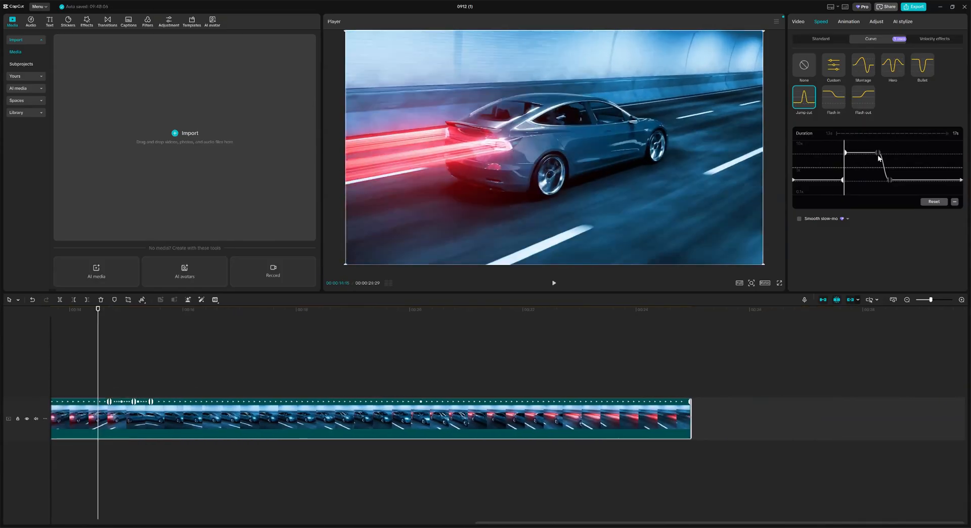
left_click_drag(879, 153, 888, 151)
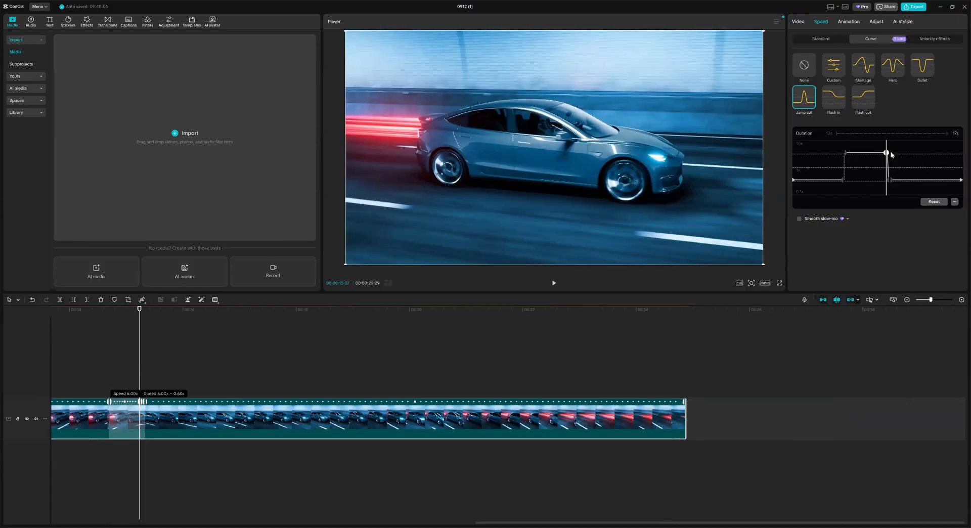
left_click(889, 180)
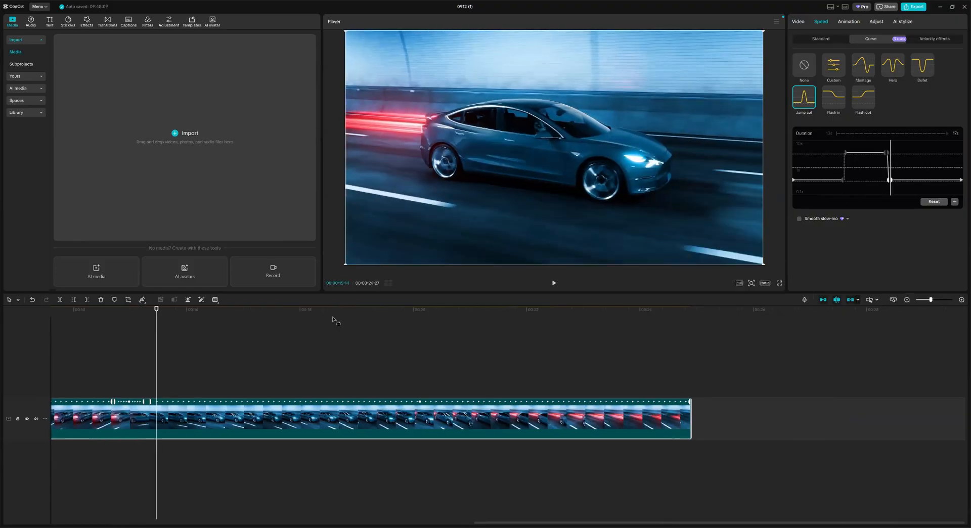
left_click(554, 284)
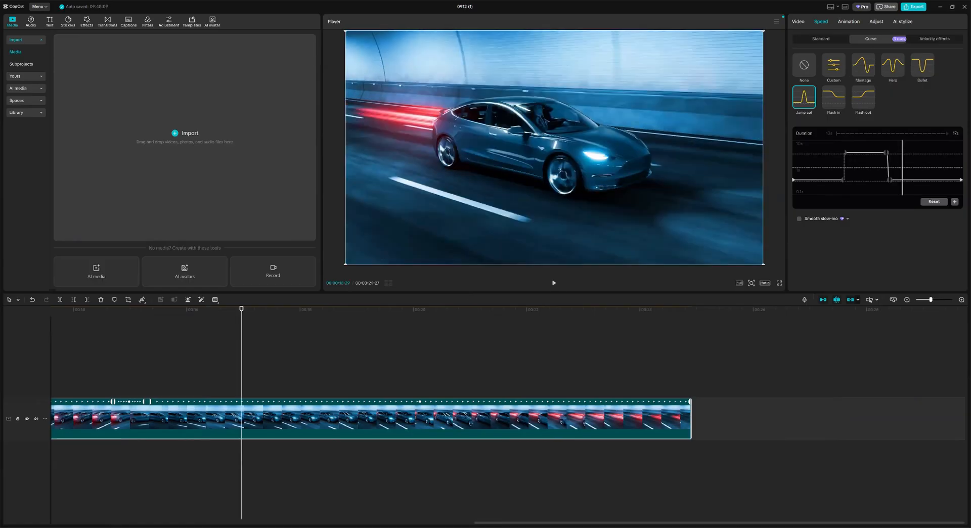
Step: Replay the speed ramp from an earlier point, then show the clip's In animations
scroll(342, 511, "left", 5)
left_click(76, 312)
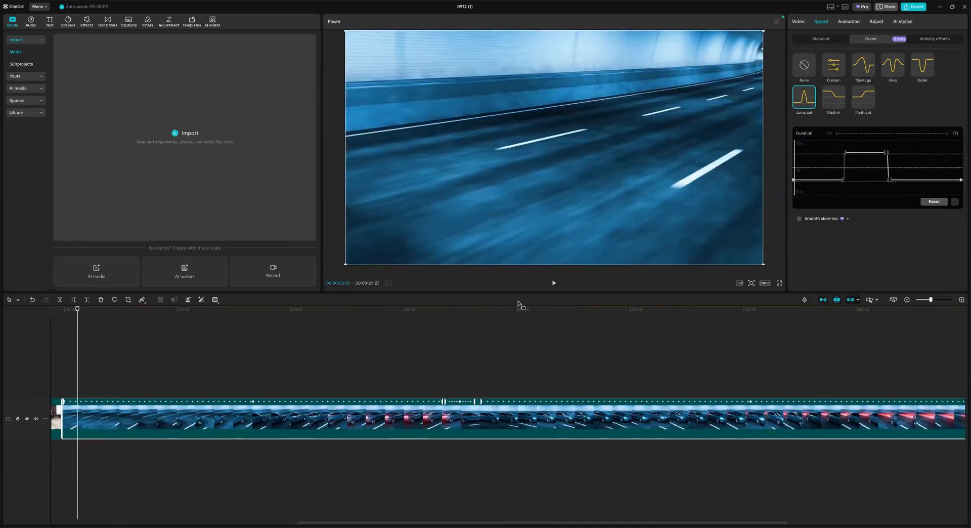
key("space")
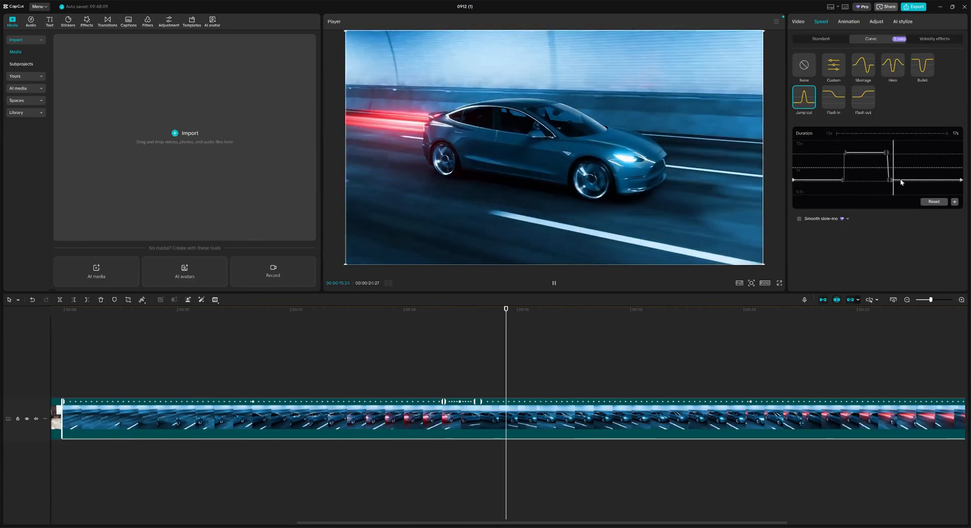
left_click(555, 284)
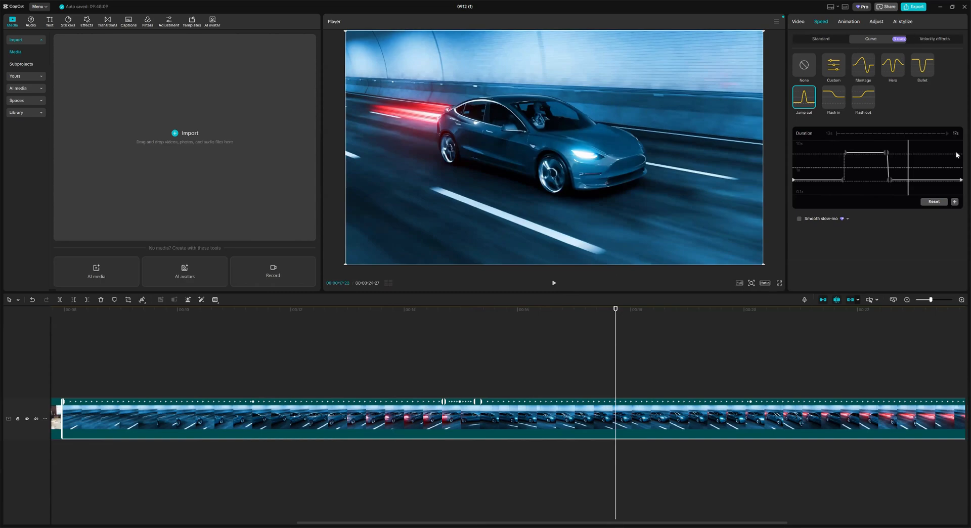
left_click(848, 22)
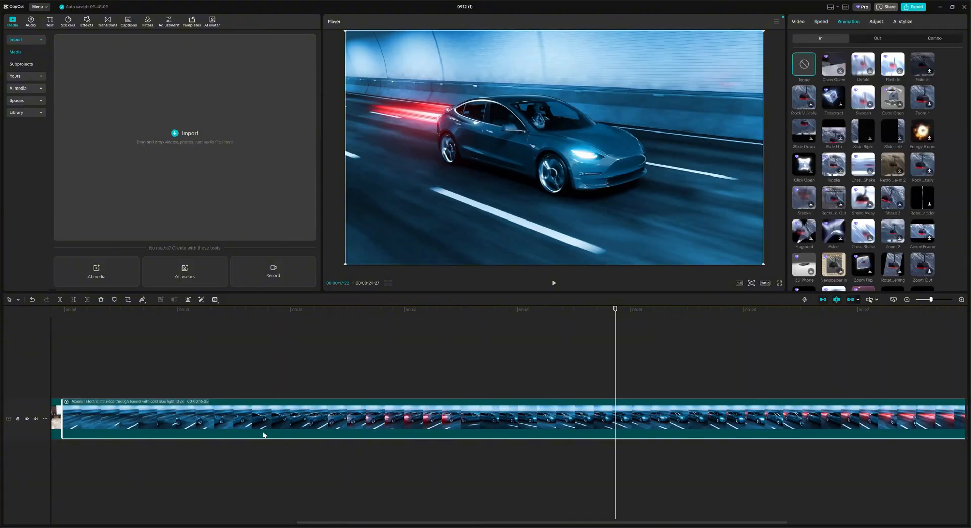
Step: Give the meeting clip a Slide Left In animation, then browse its Adjust and AI stylize options
left_click_drag(445, 522, 198, 522)
left_click(214, 426)
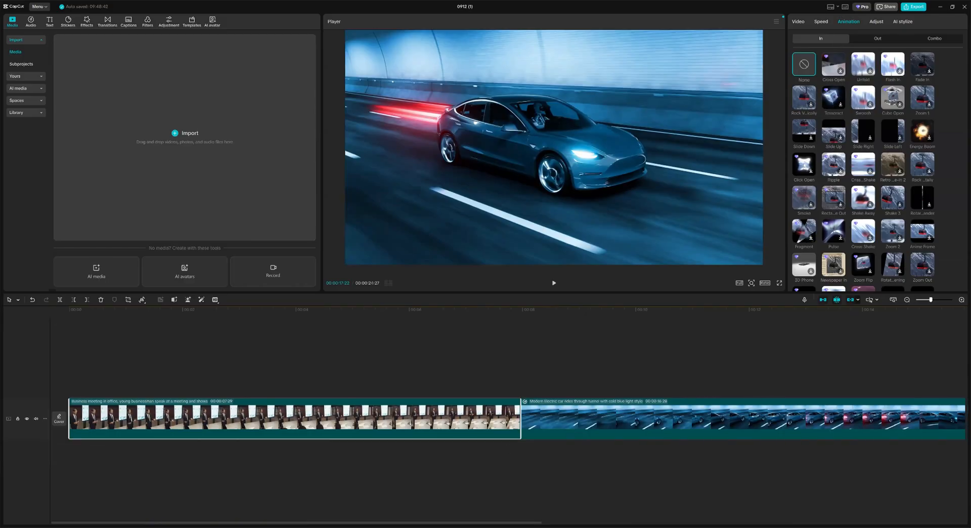
left_click(802, 98)
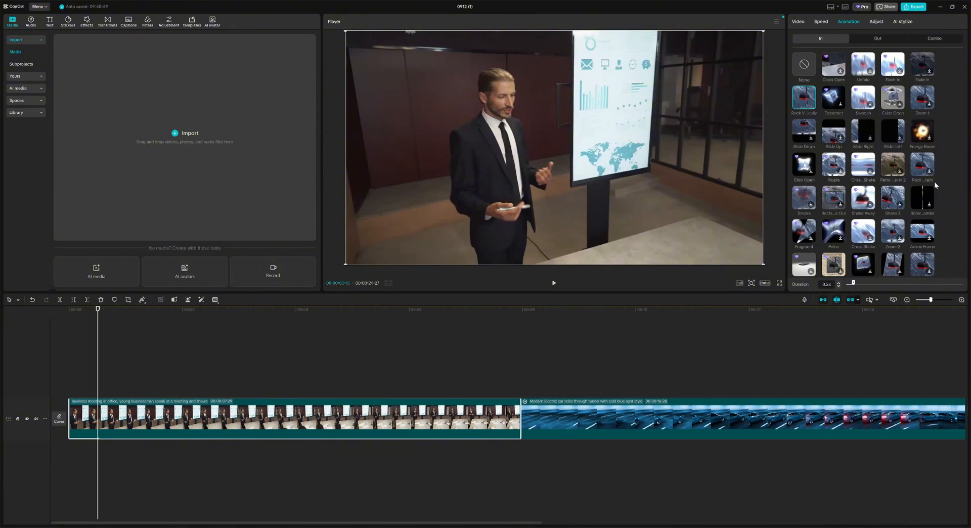
left_click(858, 128)
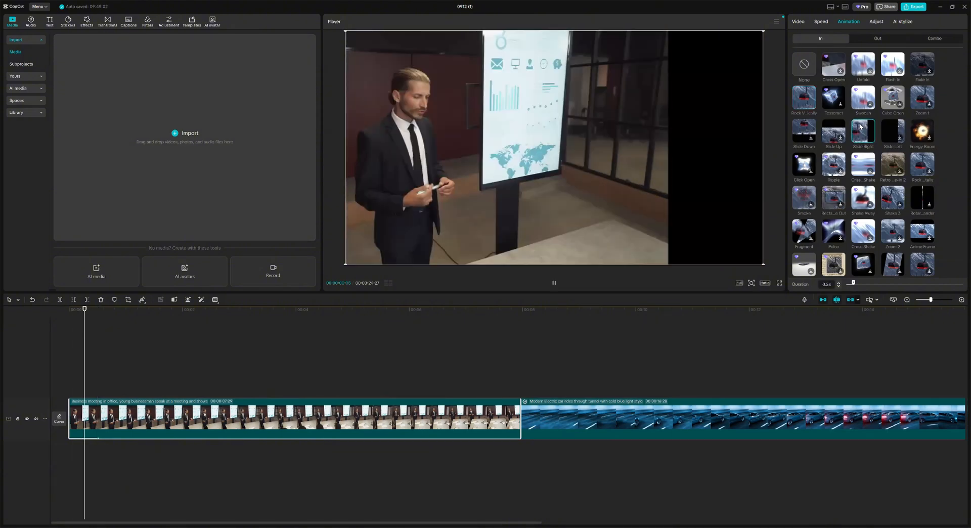
left_click(884, 128)
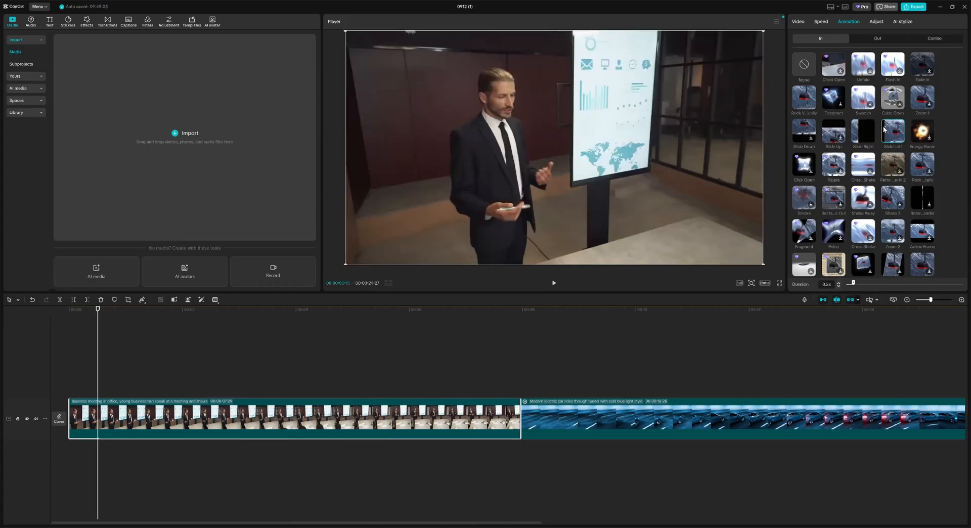
left_click(876, 21)
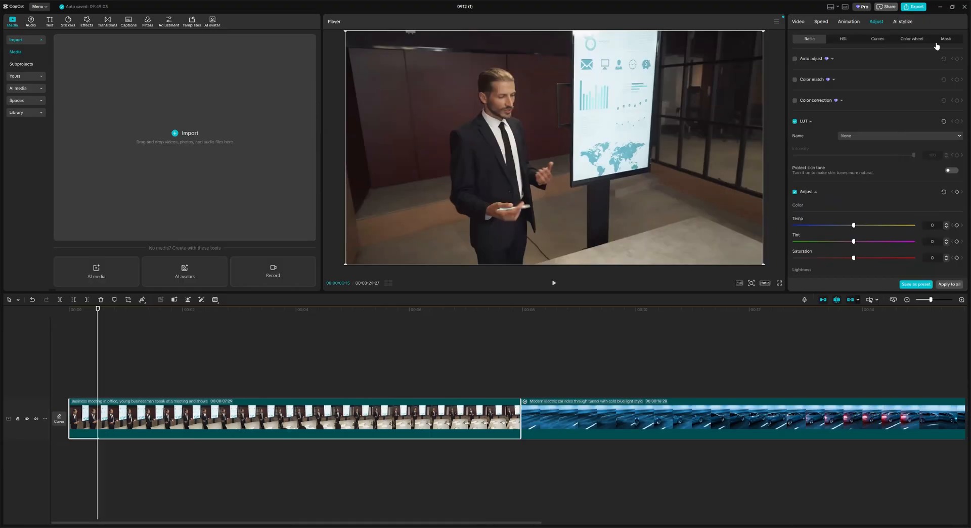
left_click(903, 22)
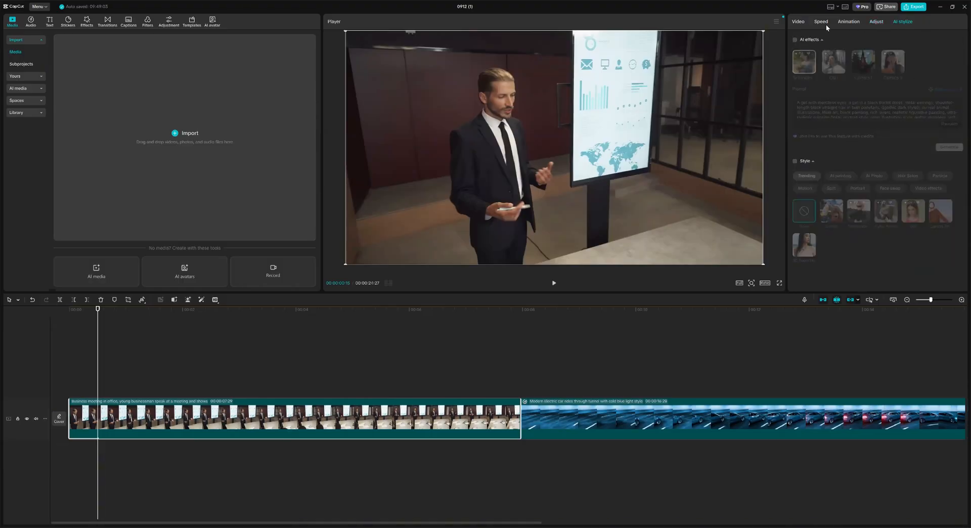
Step: Zoom the meeting clip onto the presenter's face, play it, then reset to 100% scale at 0, 0
left_click(797, 21)
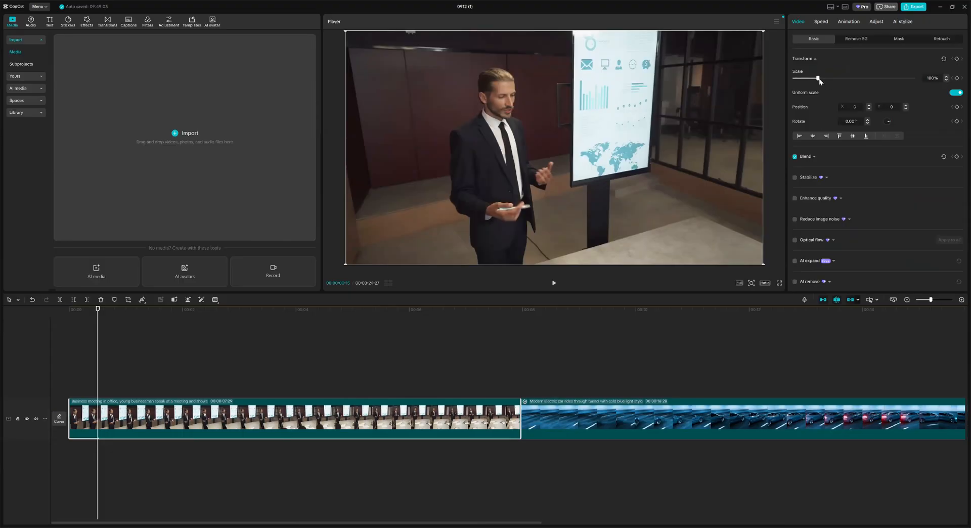
left_click_drag(819, 80, 863, 78)
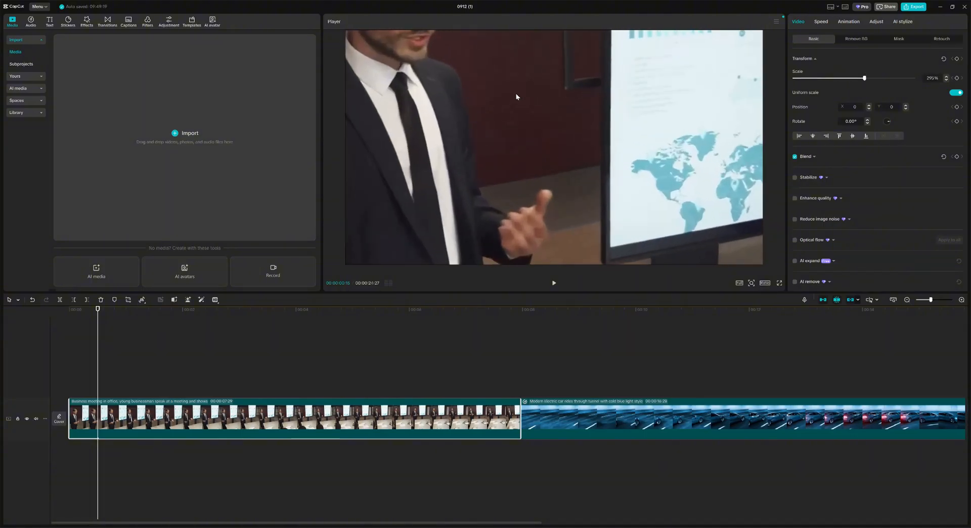
left_click_drag(515, 93, 670, 255)
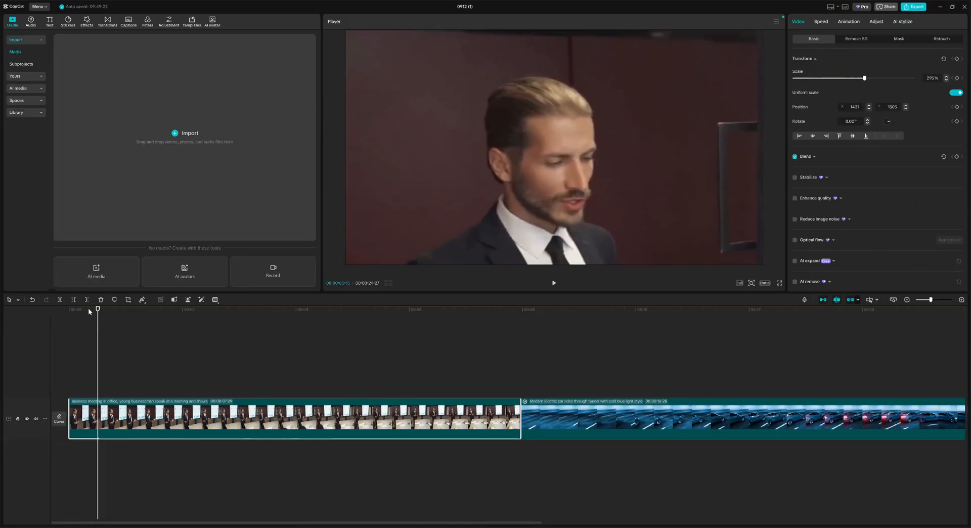
left_click_drag(100, 315, 68, 310)
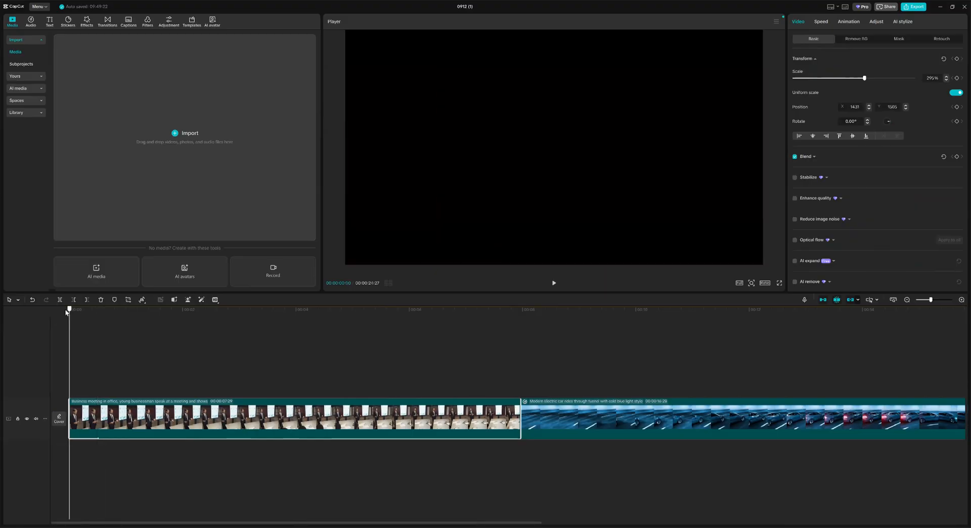
left_click(554, 284)
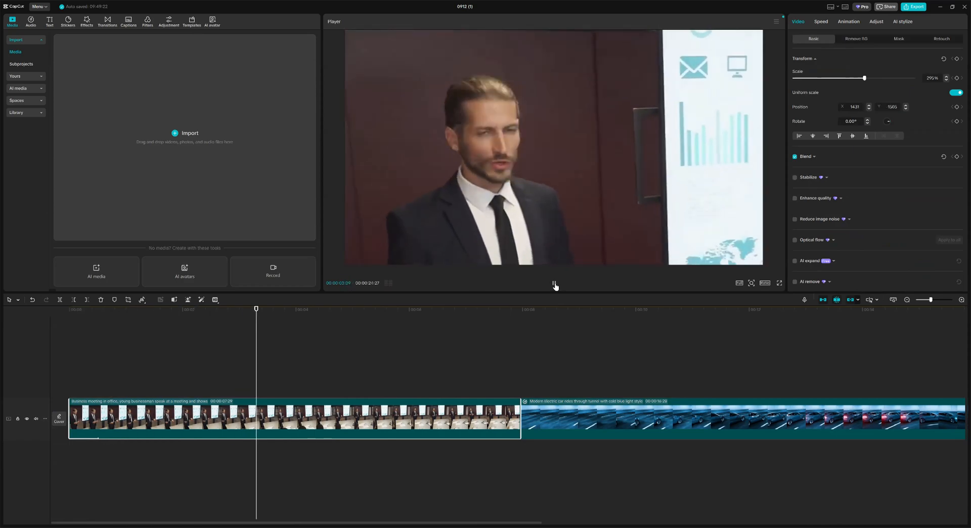
left_click(554, 284)
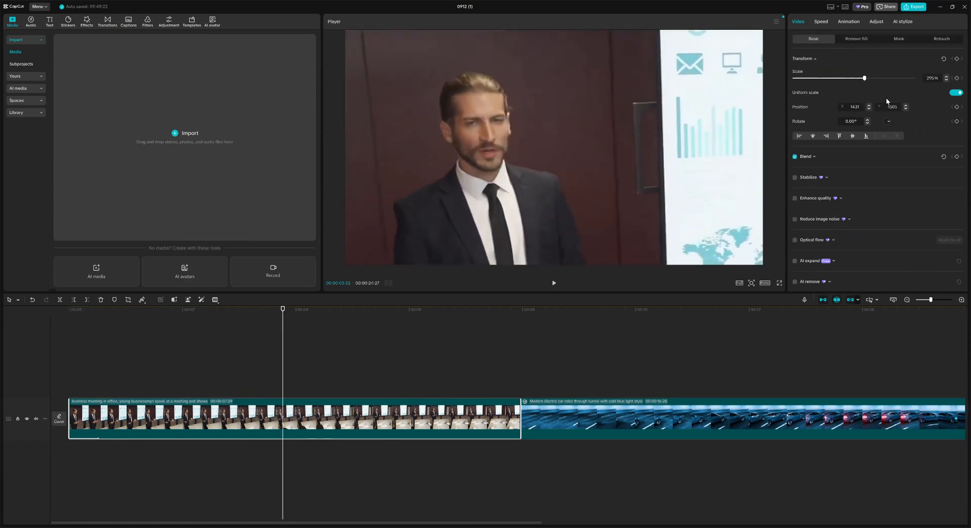
left_click(943, 60)
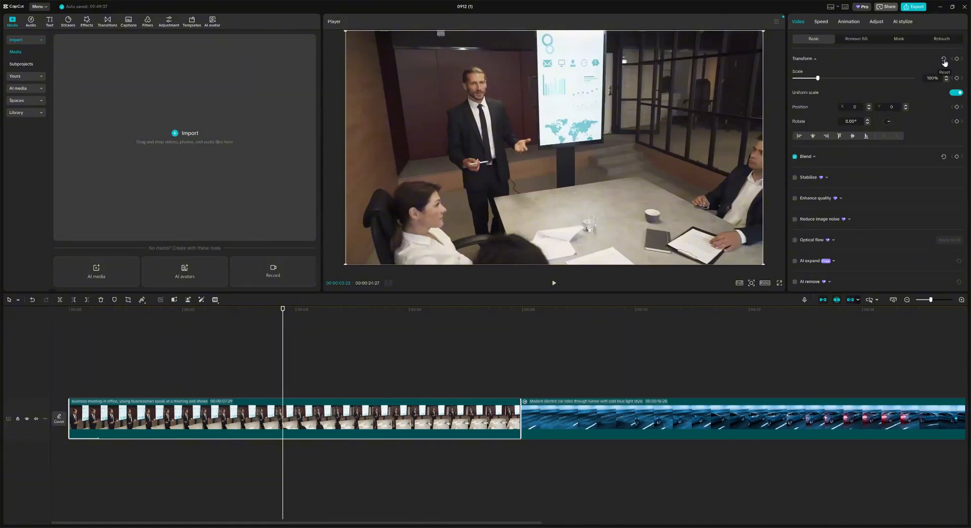
left_click(81, 330)
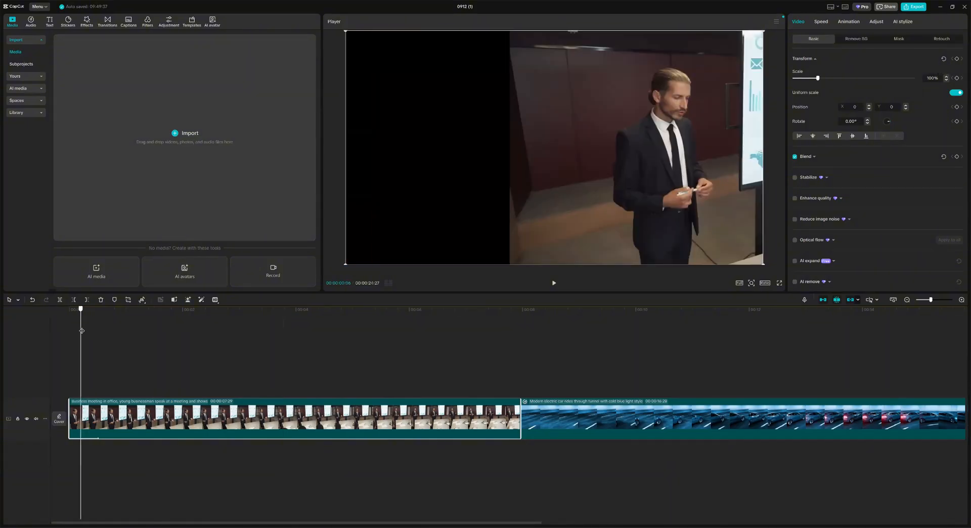
left_click_drag(81, 318, 205, 313)
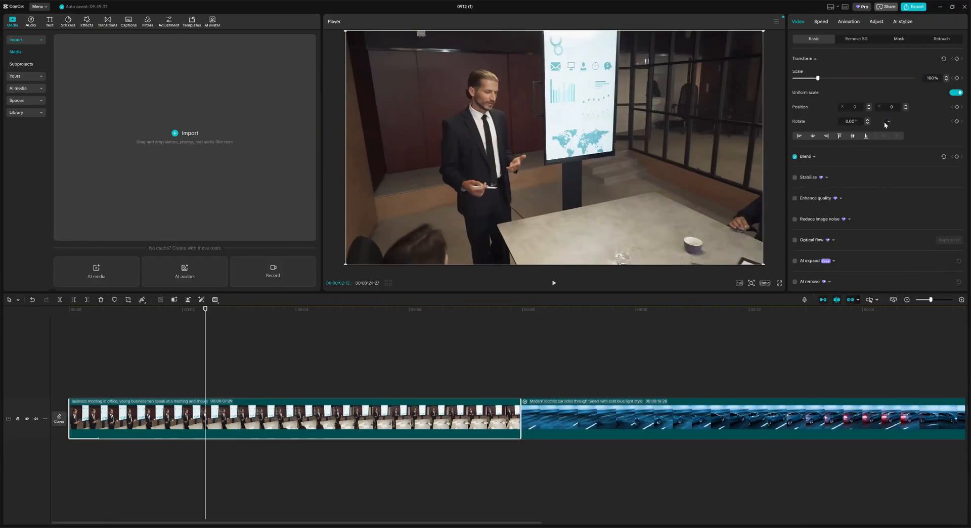
left_click_drag(889, 123, 894, 125)
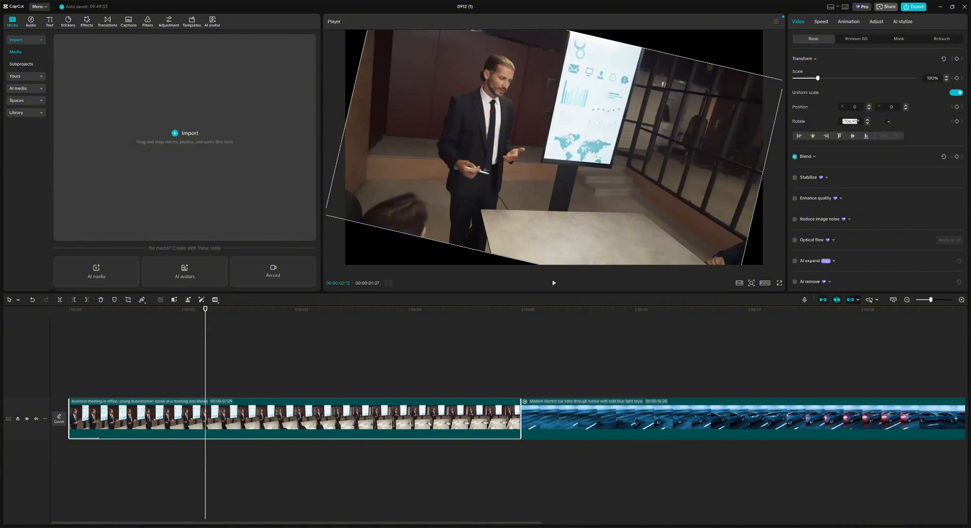
type("0")
key("Return")
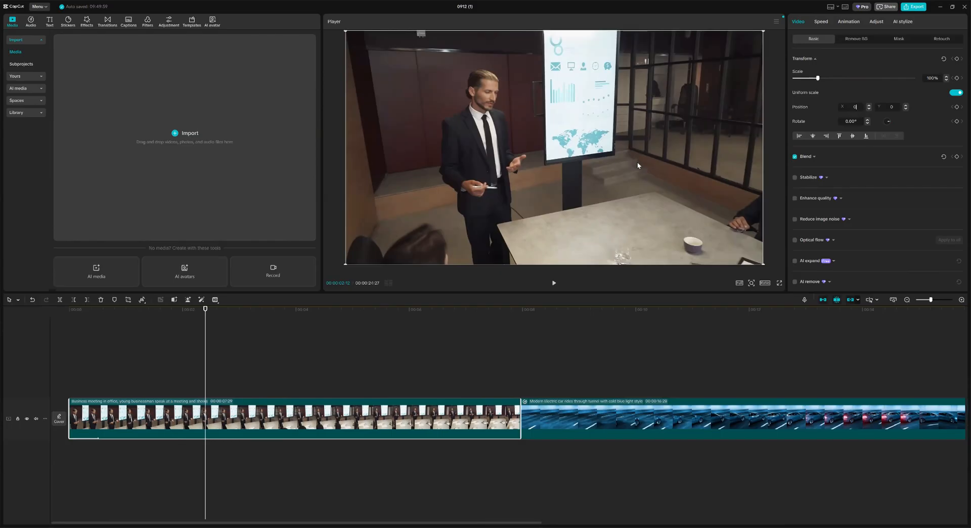
left_click_drag(577, 111, 566, 133)
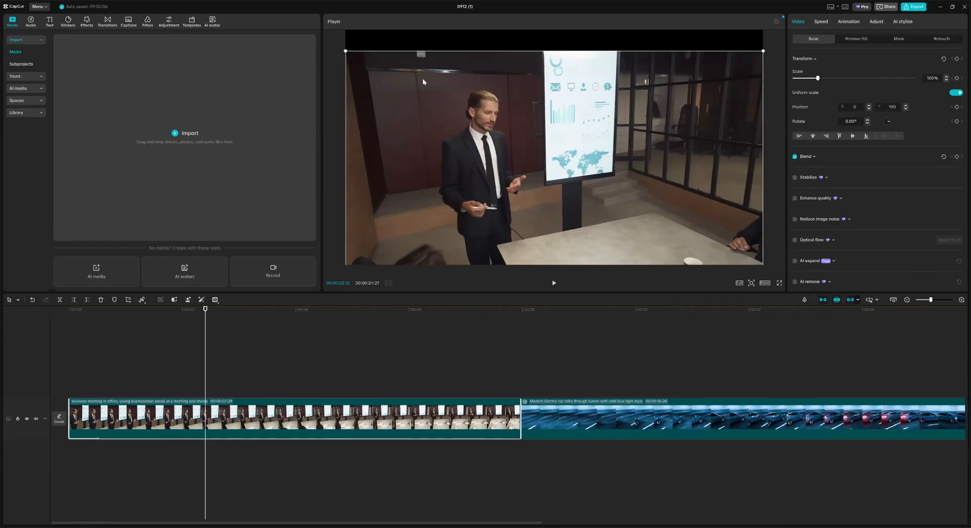
left_click(521, 103)
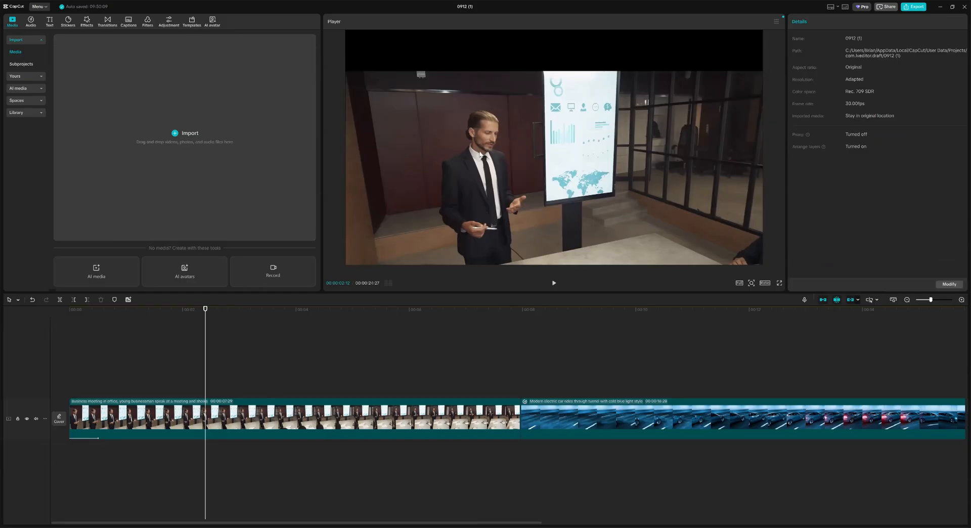
left_click_drag(510, 104, 503, 107)
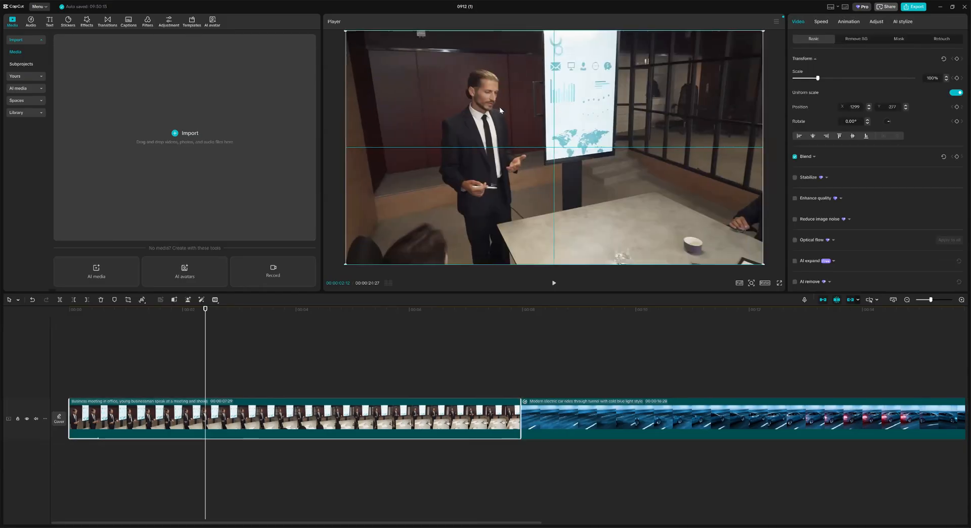
left_click_drag(564, 236, 565, 238)
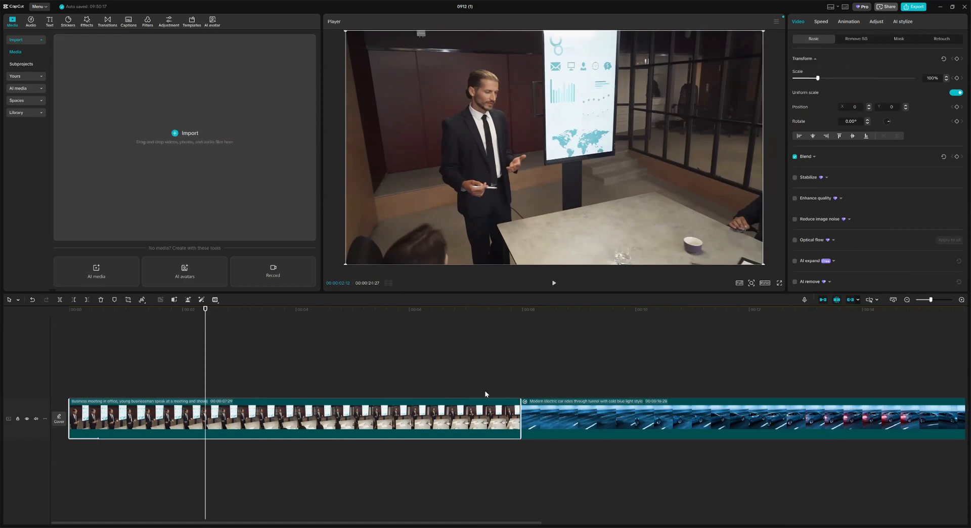
Step: Select the tunnel car clip and replay the cut from the meeting clip
left_click(112, 22)
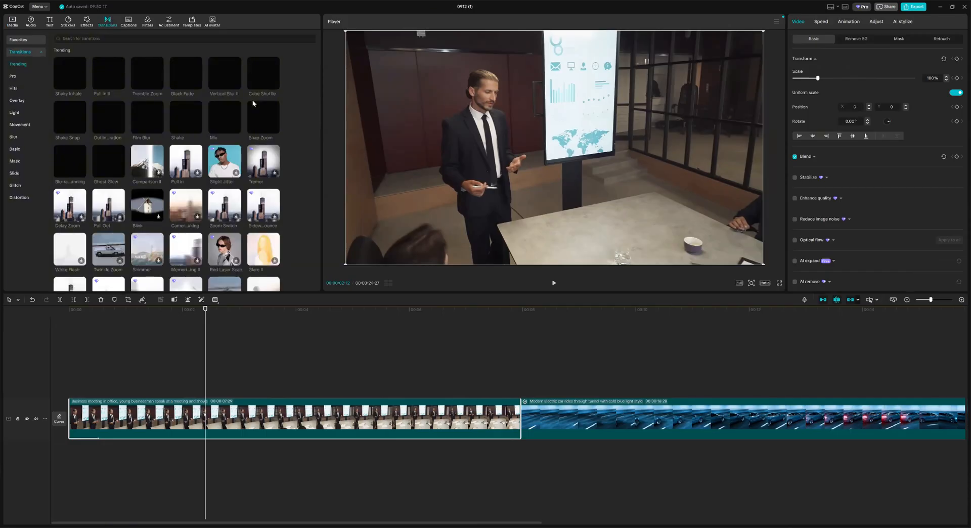
left_click(848, 22)
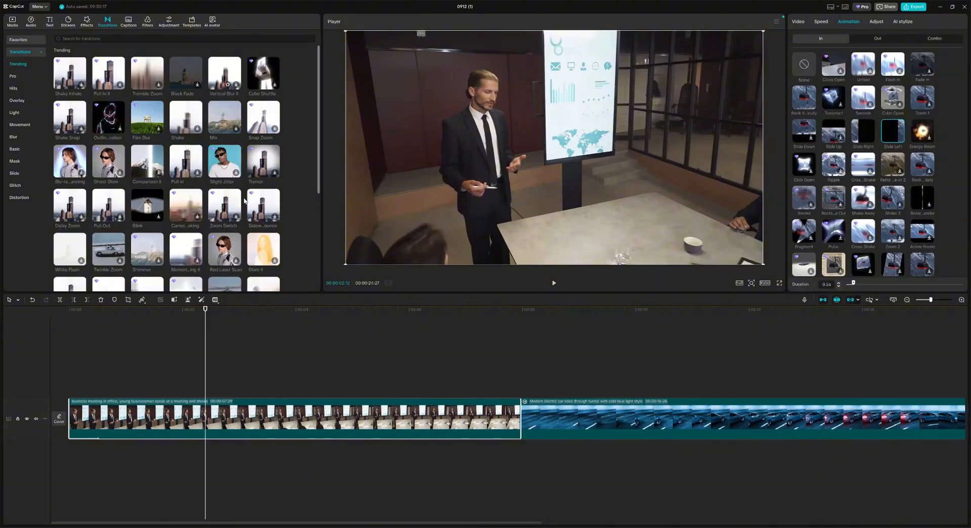
left_click(798, 22)
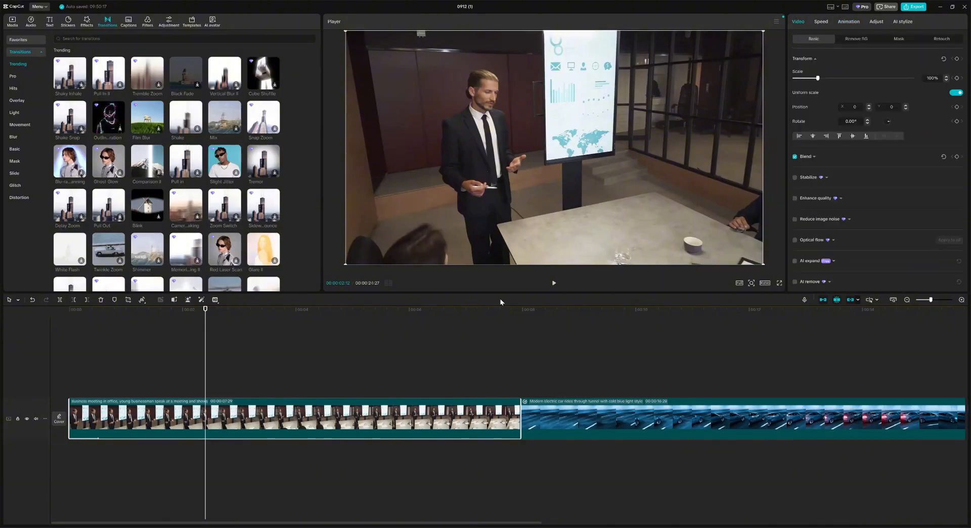
left_click(550, 423)
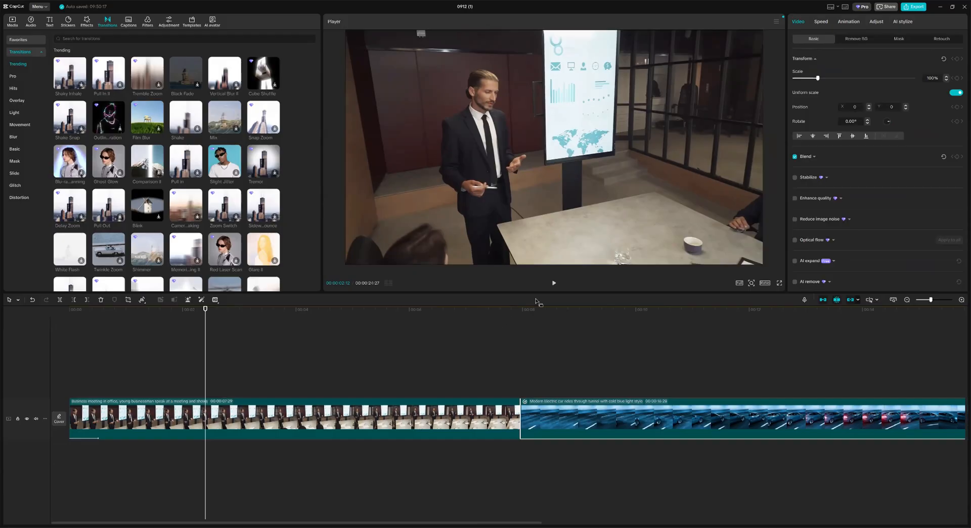
left_click(553, 283)
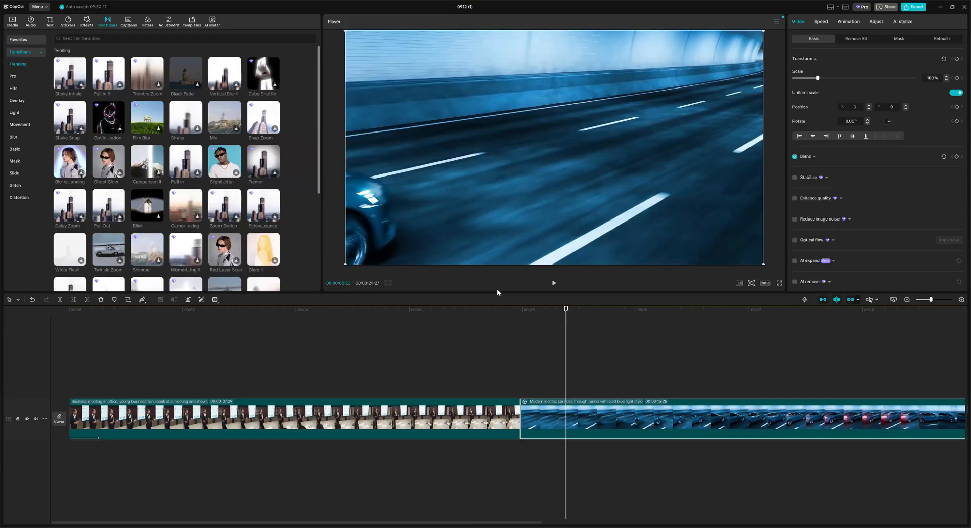
left_click(554, 283)
left_click(554, 282)
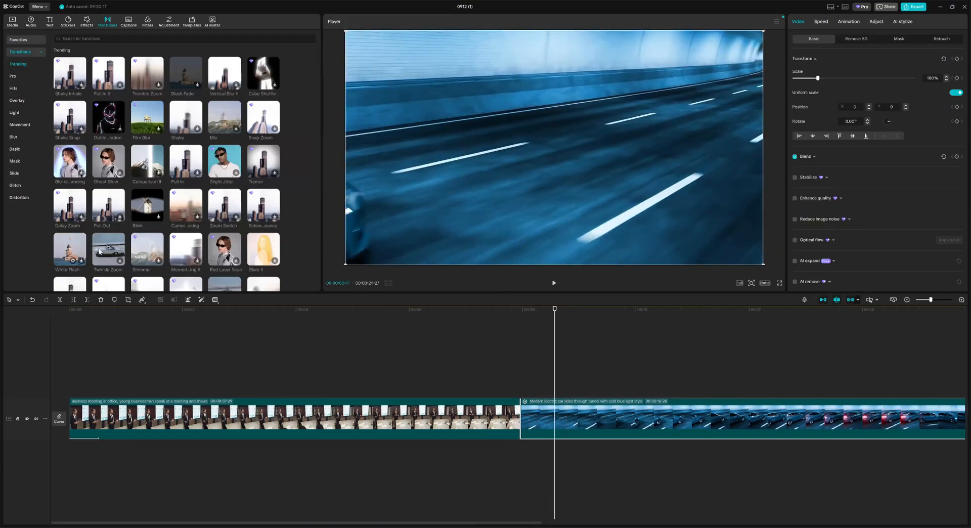
Step: Preview the Superimpose transition in the Transitions library
scroll(86, 261, "down", 1)
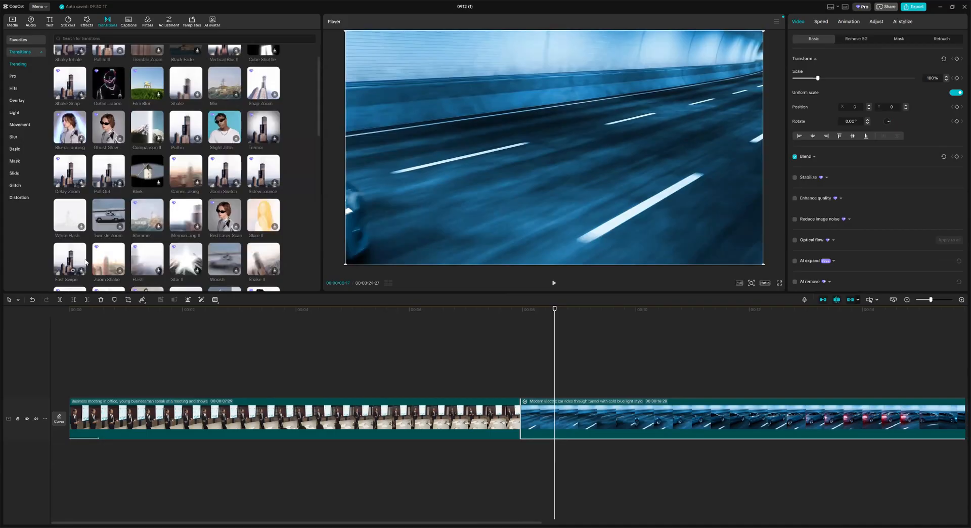
scroll(146, 176, "down", 1)
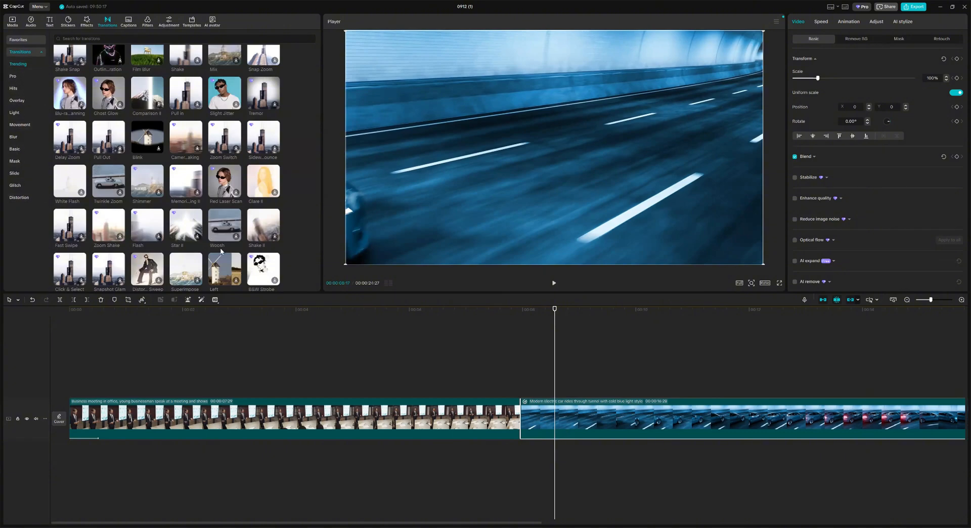
scroll(213, 238, "down", 2)
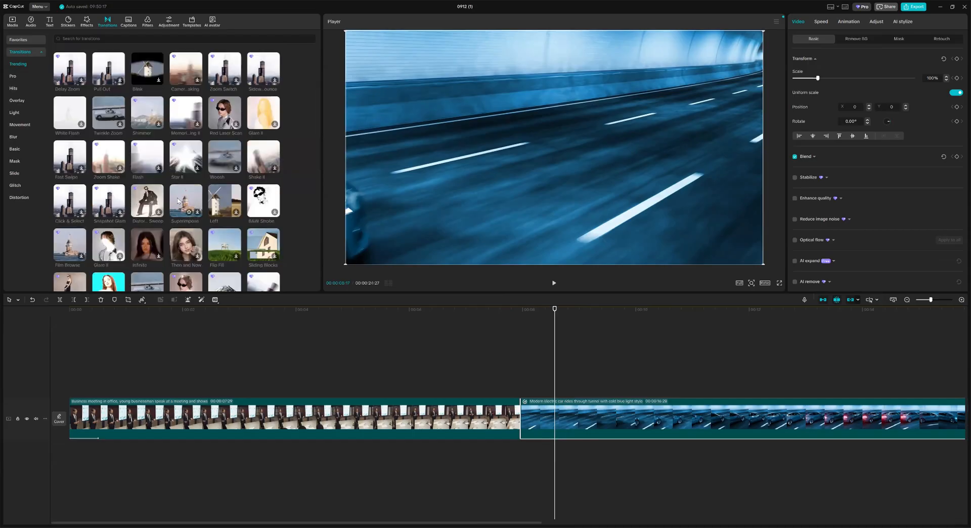
left_click(180, 203)
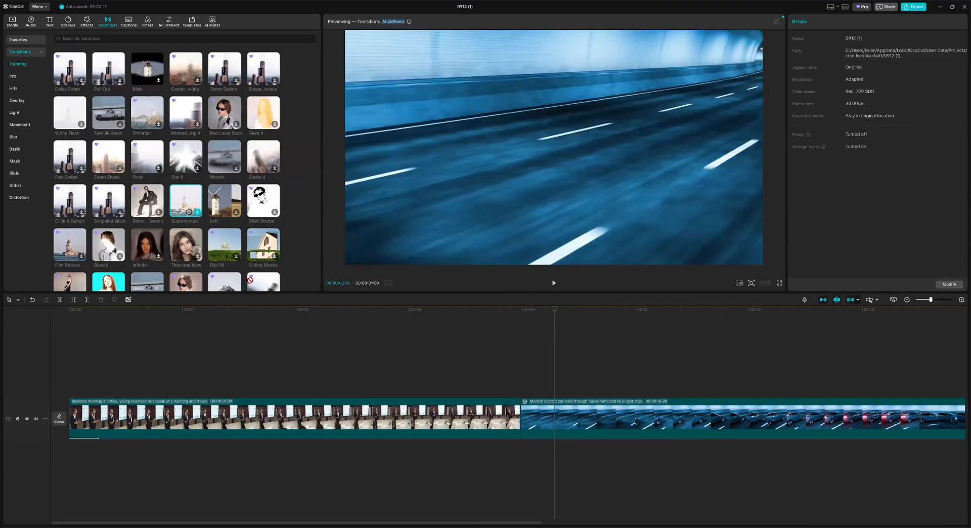
Step: Drop Superimpose onto the meeting–tunnel junction and play through the new transition
left_click_drag(499, 405, 507, 425)
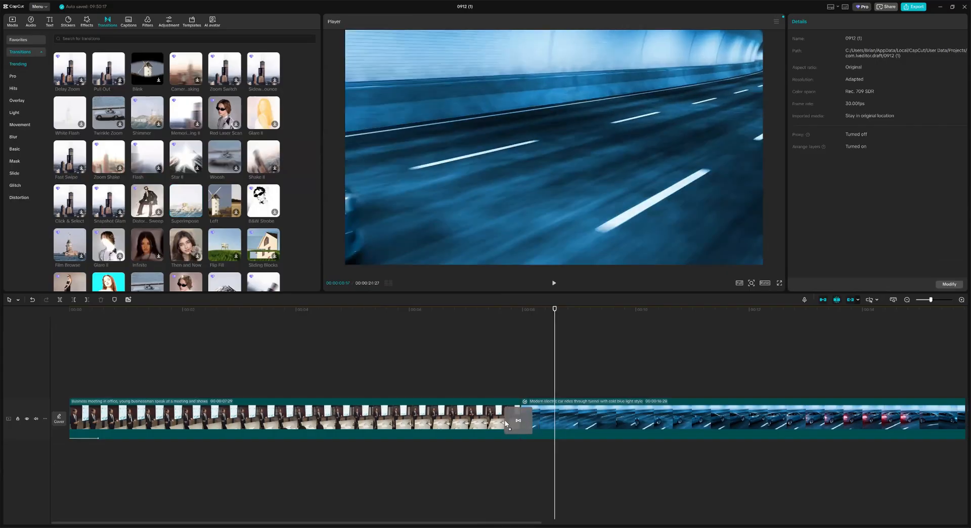
left_click(485, 314)
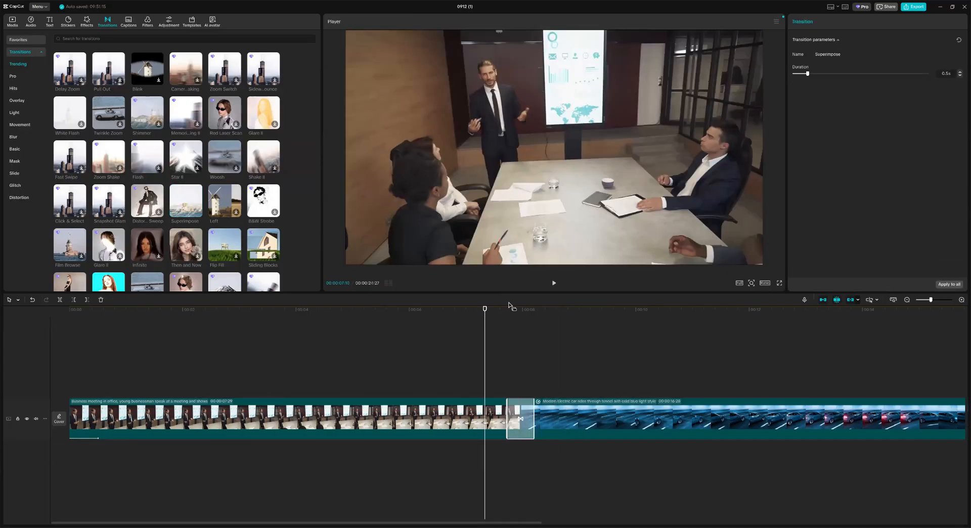
left_click(553, 283)
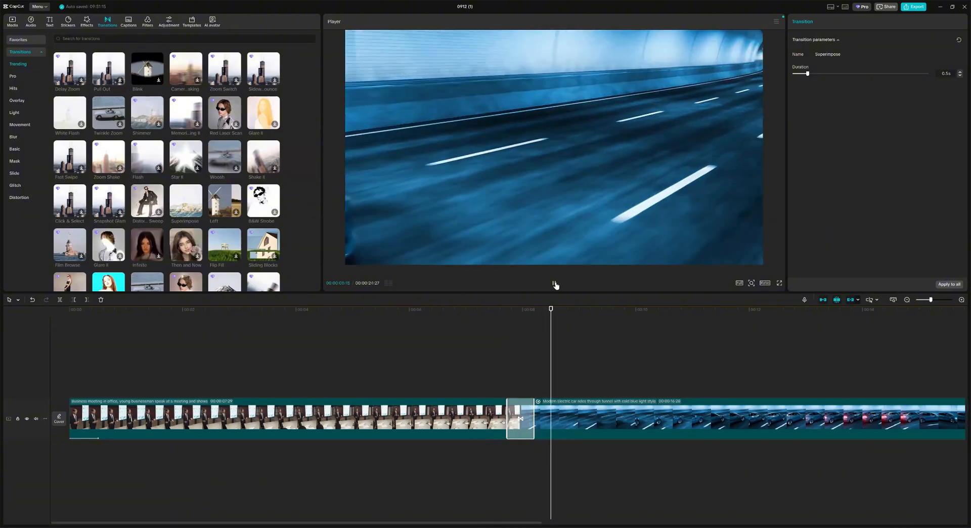
left_click(553, 283)
left_click(467, 311)
left_click(554, 284)
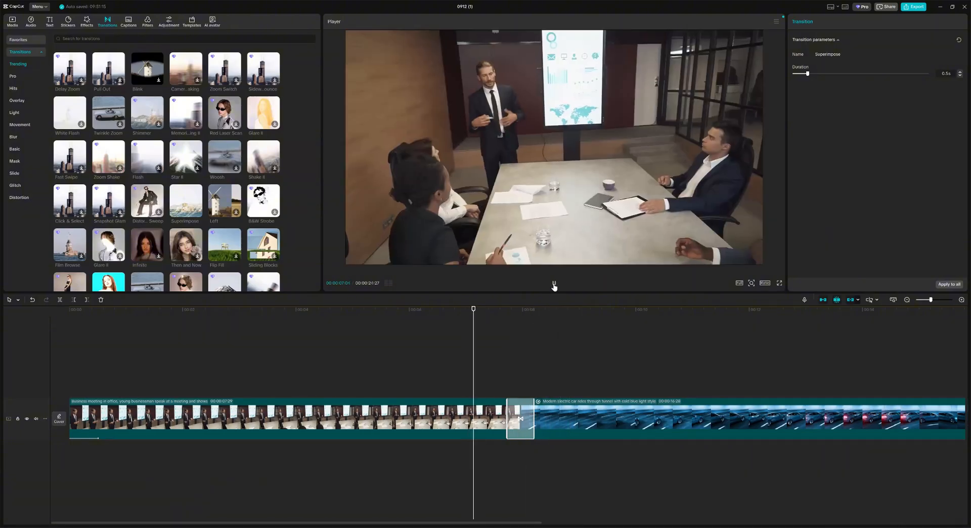
left_click(554, 286)
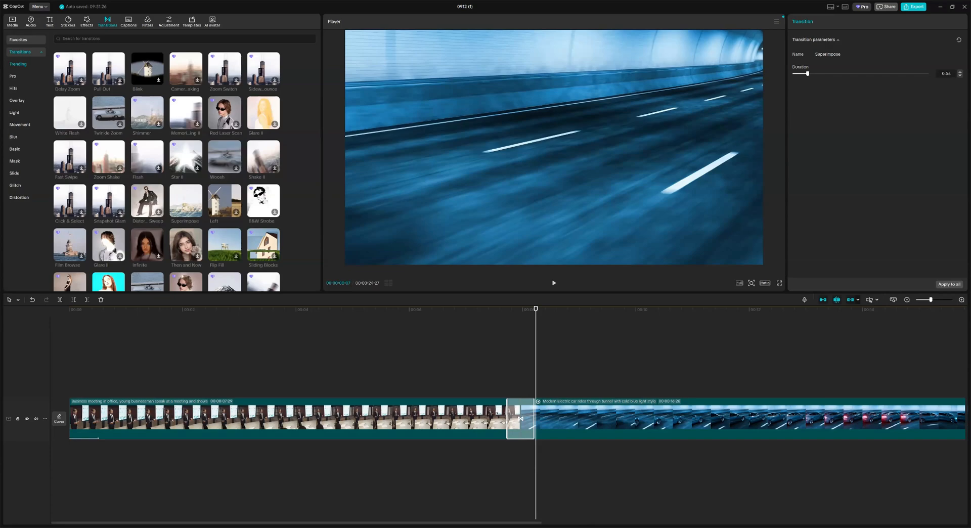
Step: Try 3.5s and 1.6s transition lengths, then reset Superimpose to 0.5s and preview it
left_click_drag(507, 419, 416, 390)
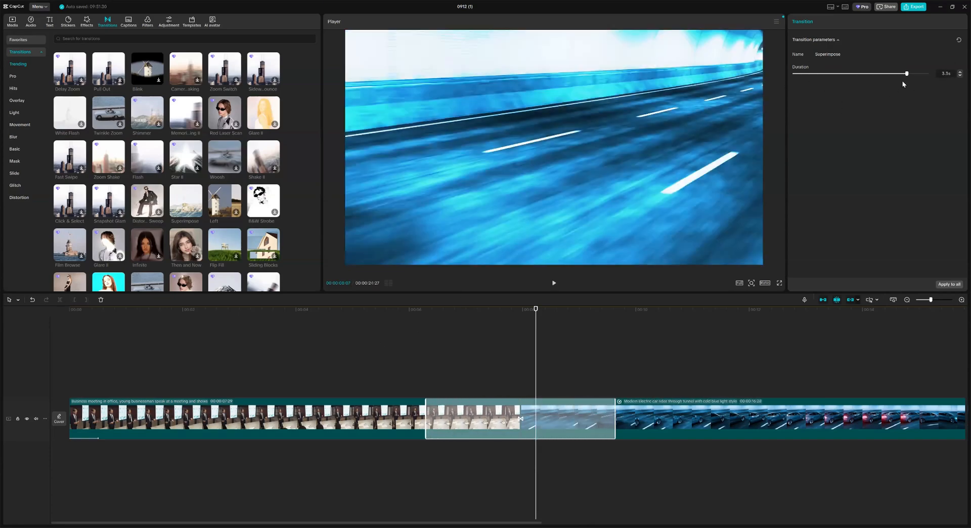
left_click(554, 283)
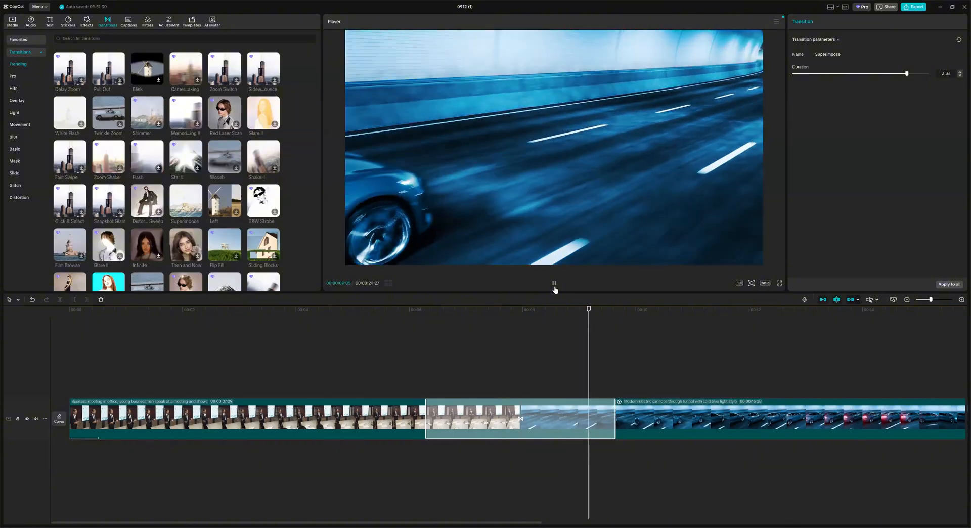
left_click_drag(428, 417, 474, 418)
left_click(959, 40)
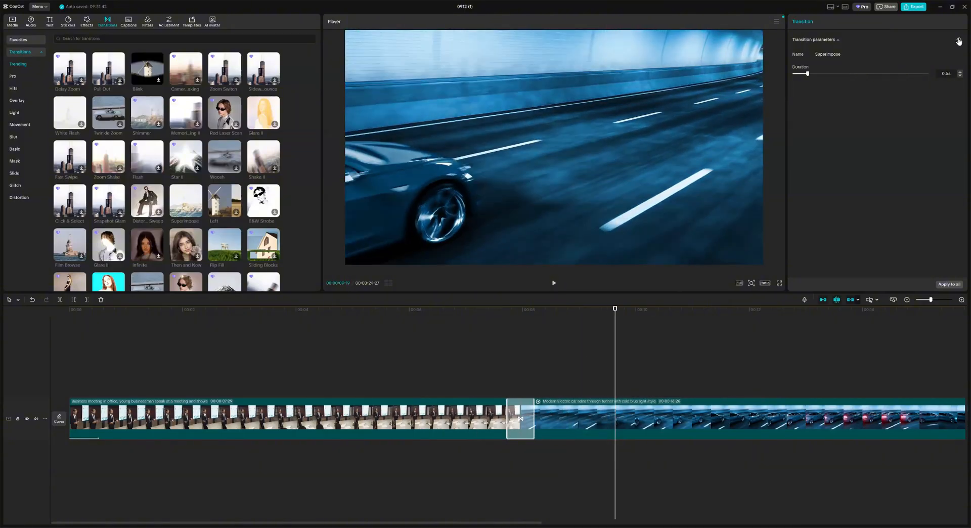
left_click(554, 282)
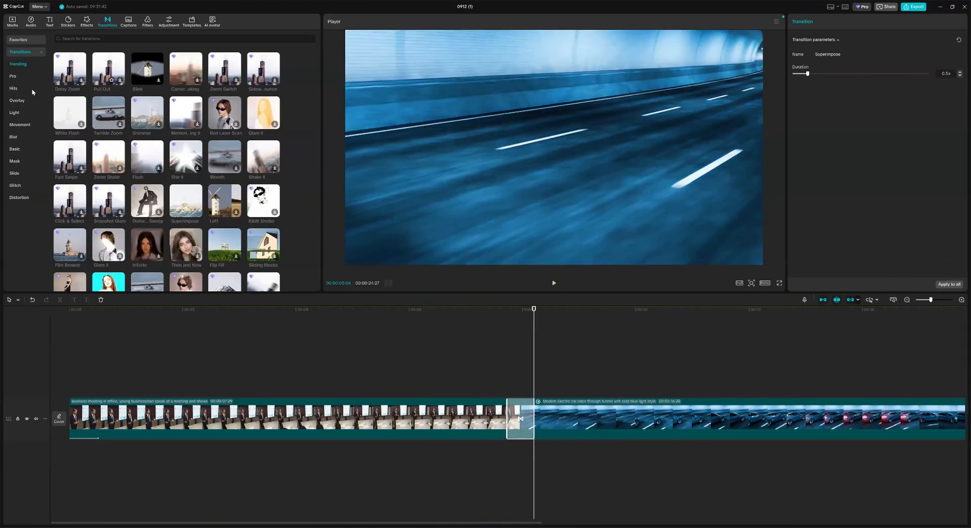
Step: Browse the Pro and Trending transitions and move the playhead into the meeting clip
left_click(14, 76)
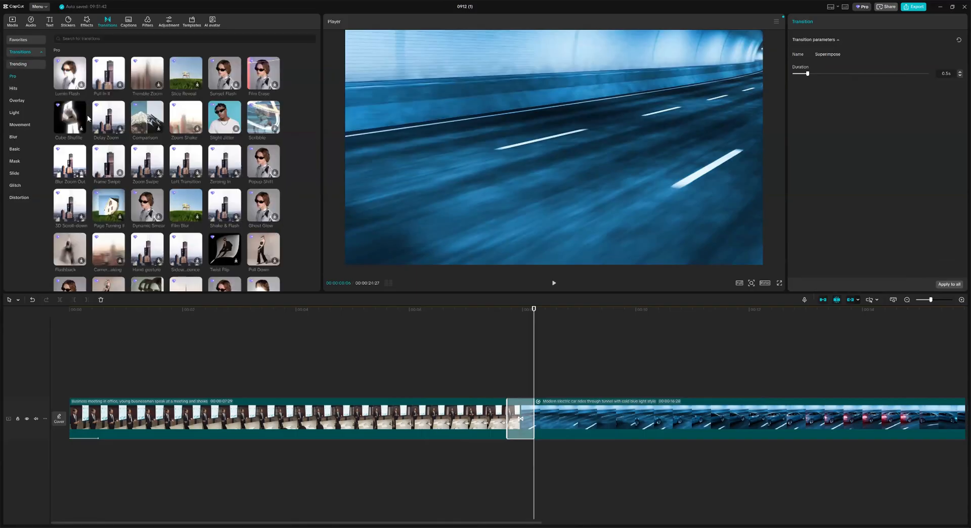
left_click(26, 65)
scroll(508, 395, "right", 5)
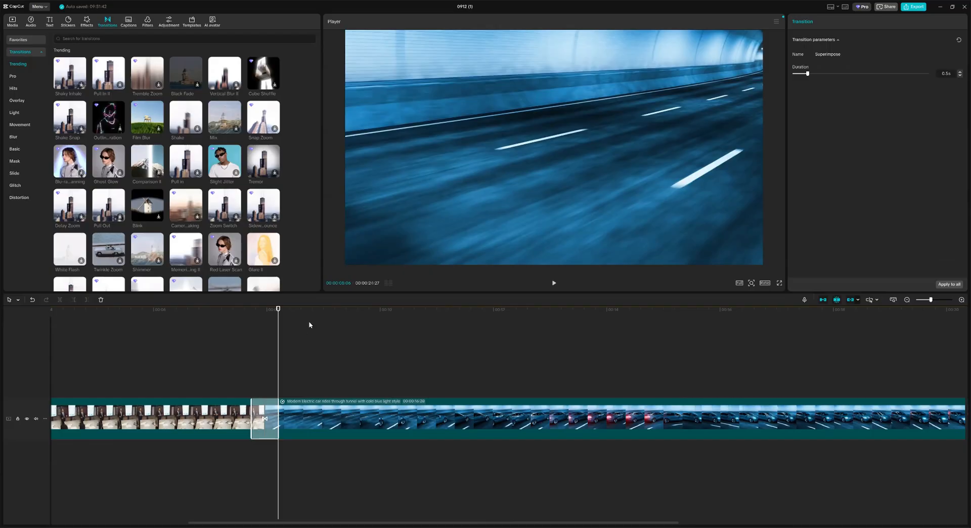
left_click(227, 308)
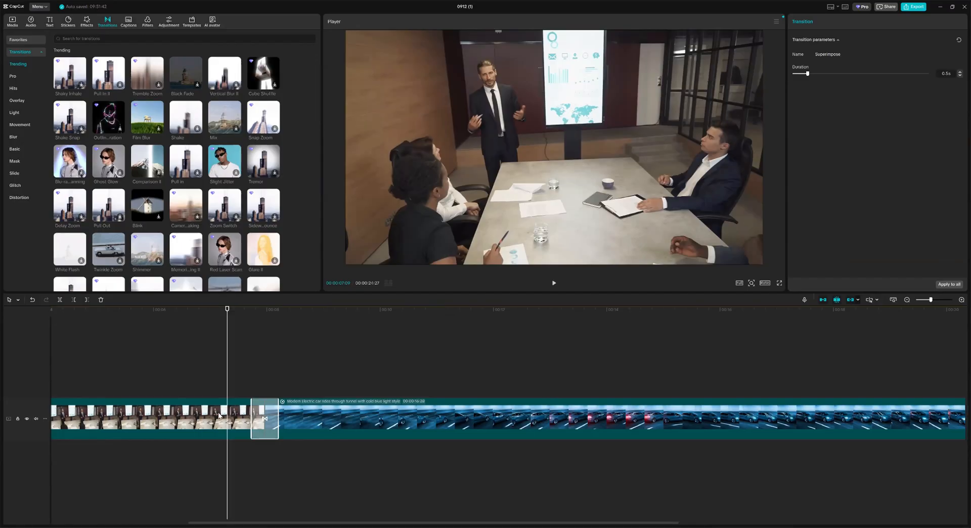
Step: Select the meeting and tunnel clips in turn, checking frames around the transition
left_click(177, 417)
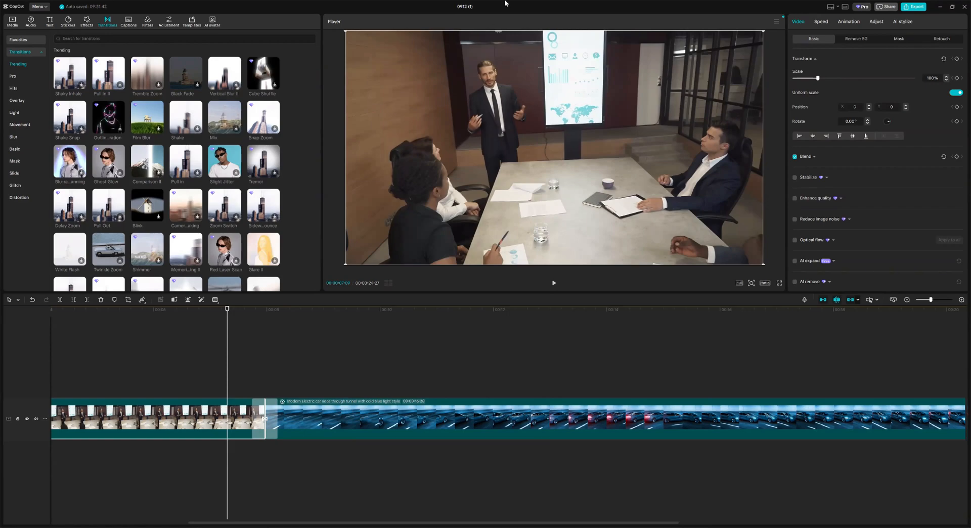
left_click(401, 419)
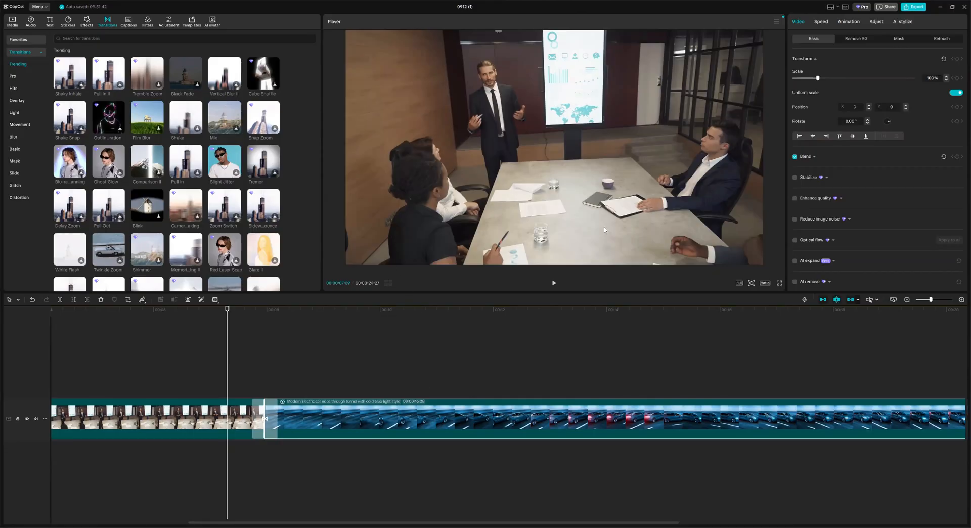
left_click(412, 310)
left_click(208, 419)
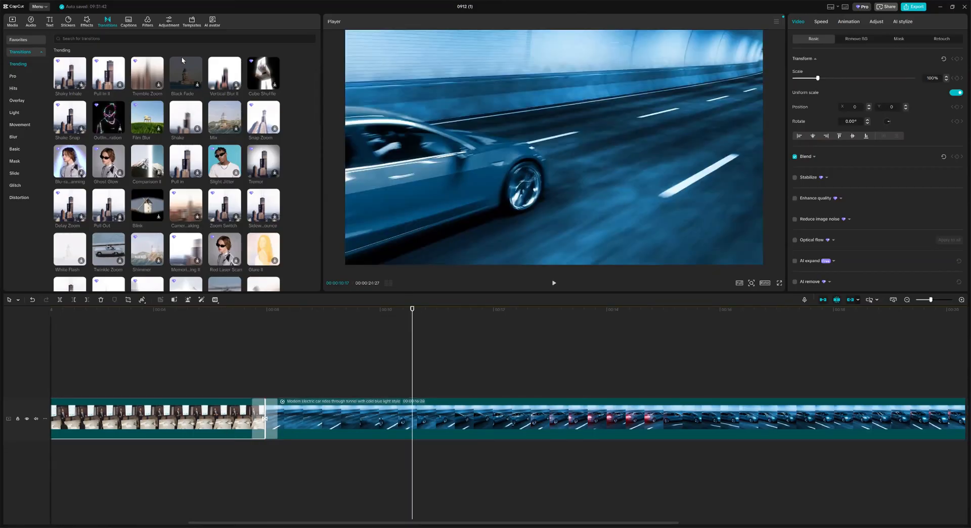
left_click(190, 308)
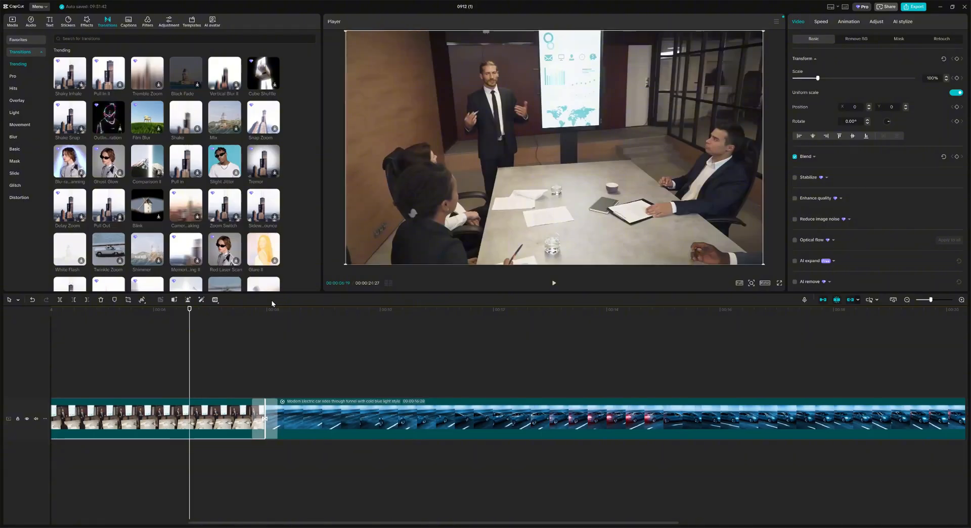
left_click(147, 21)
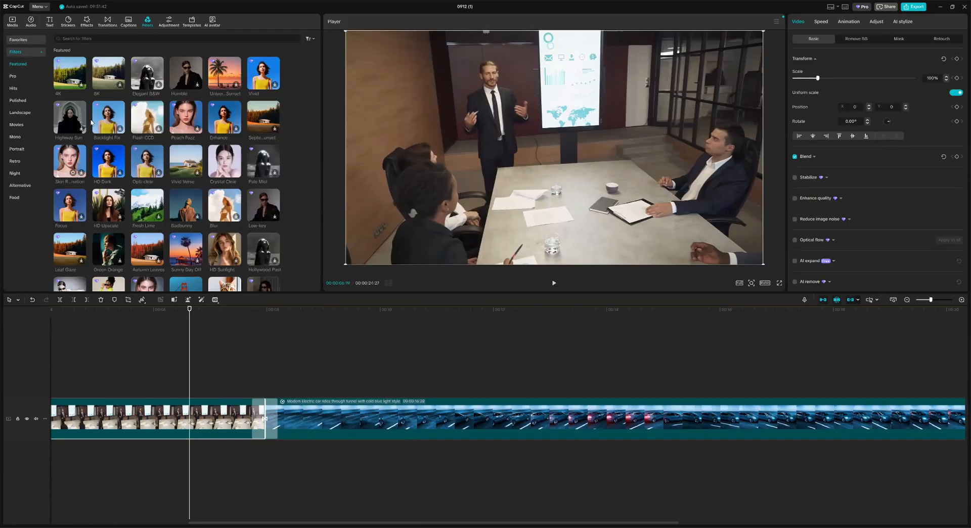
Step: Search the filters for 'nig' to find night looks
left_click(121, 40)
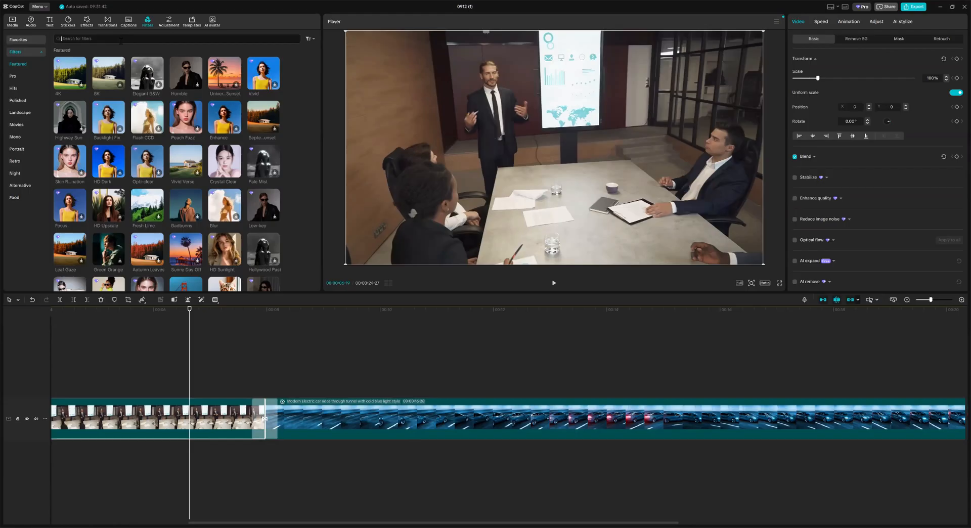
type("night")
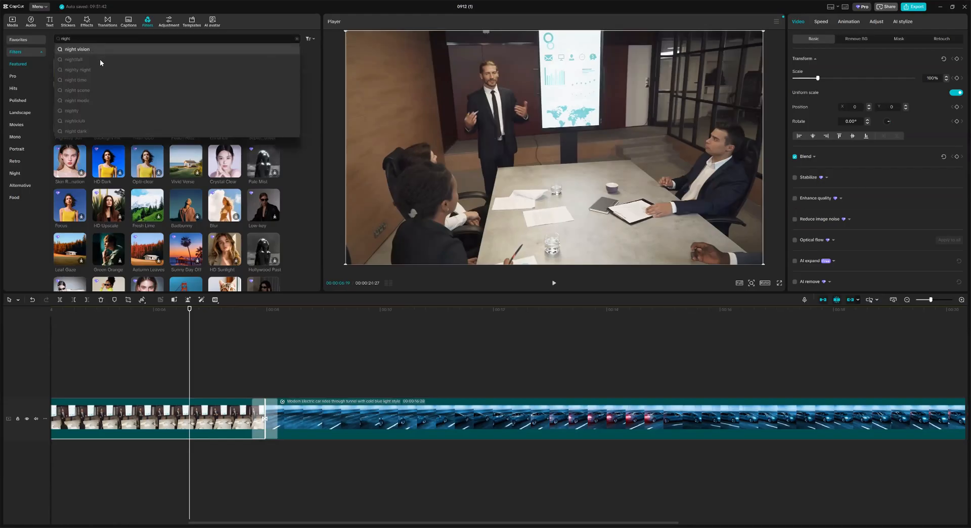
key("Return")
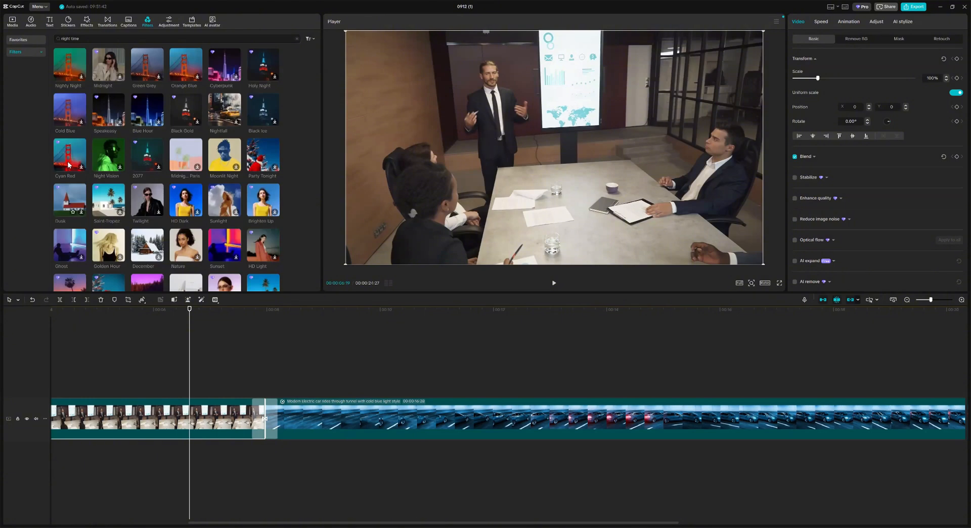
Step: Search filters for 'blue' and preview Secluded blue, then Cold Blue
left_click(121, 38)
type("blue")
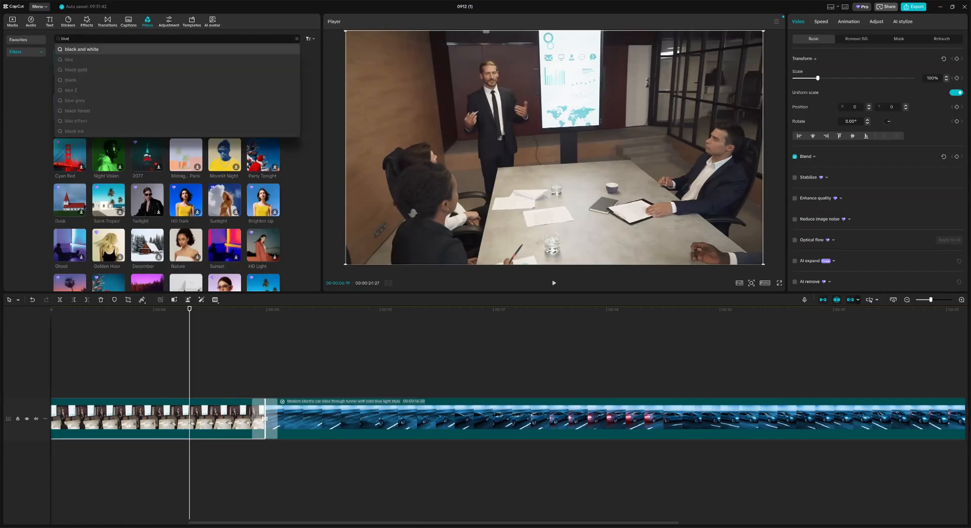
key("Return")
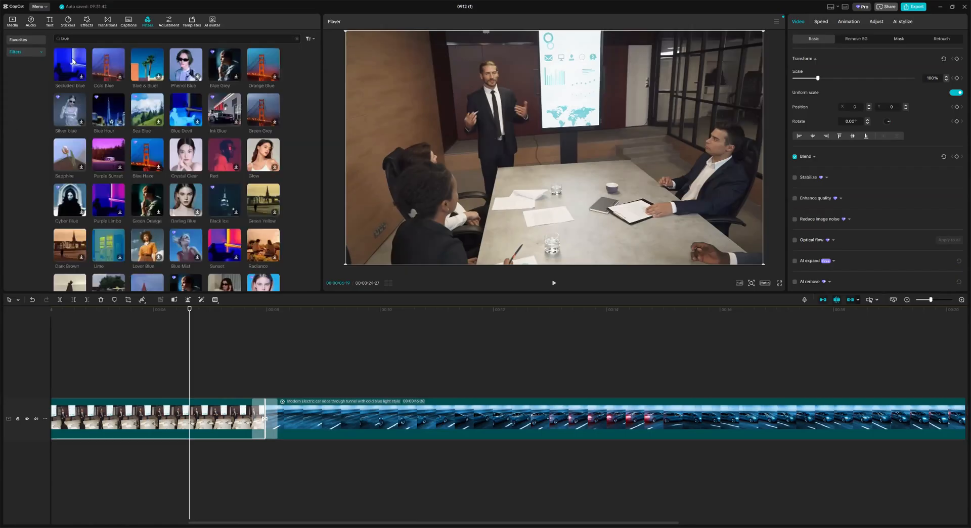
left_click(75, 61)
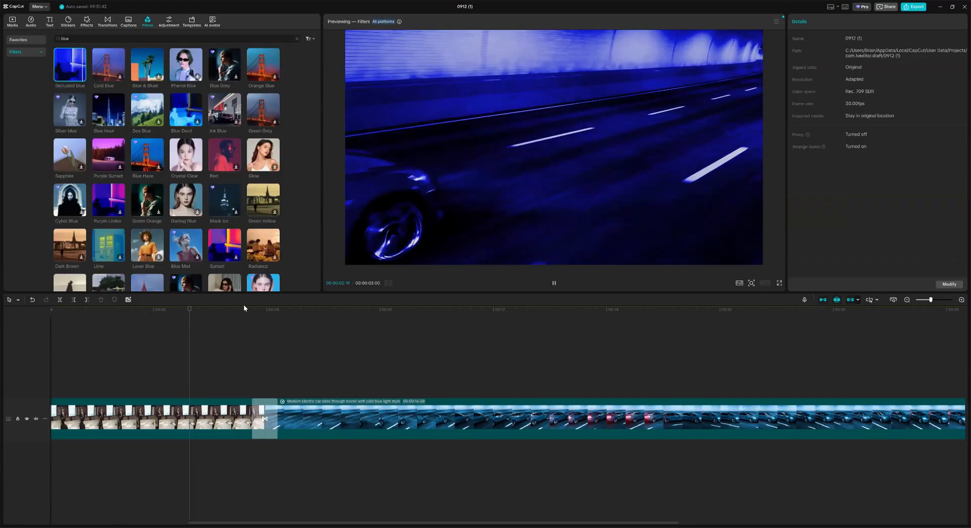
left_click(120, 76)
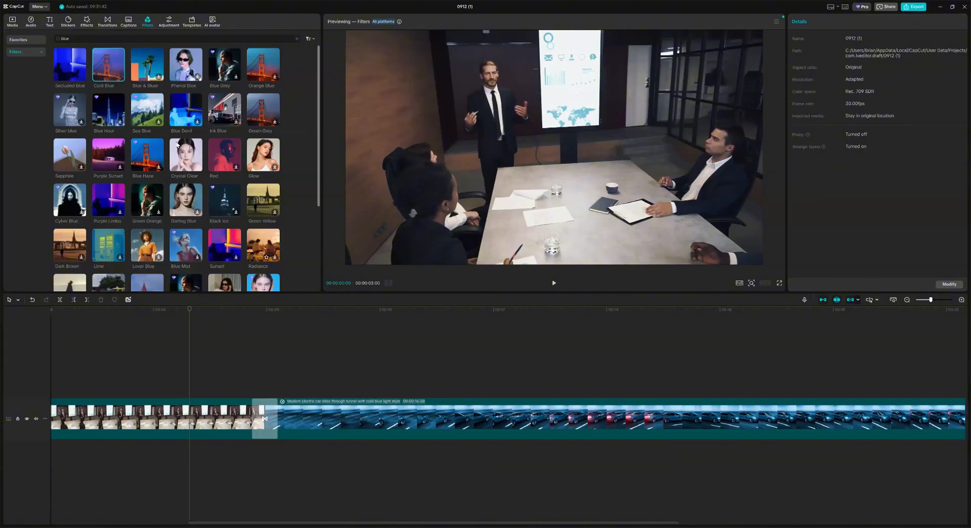
mouse_move(108, 66)
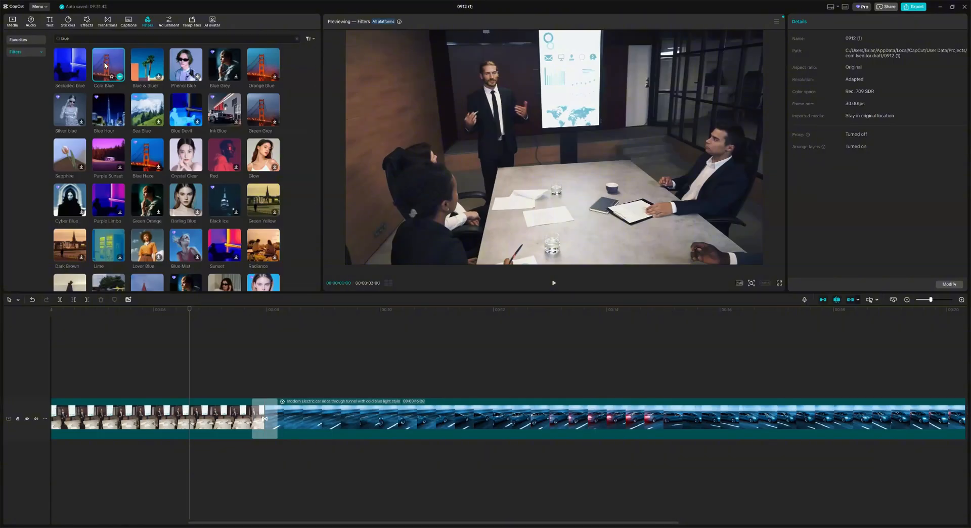
left_click(109, 65)
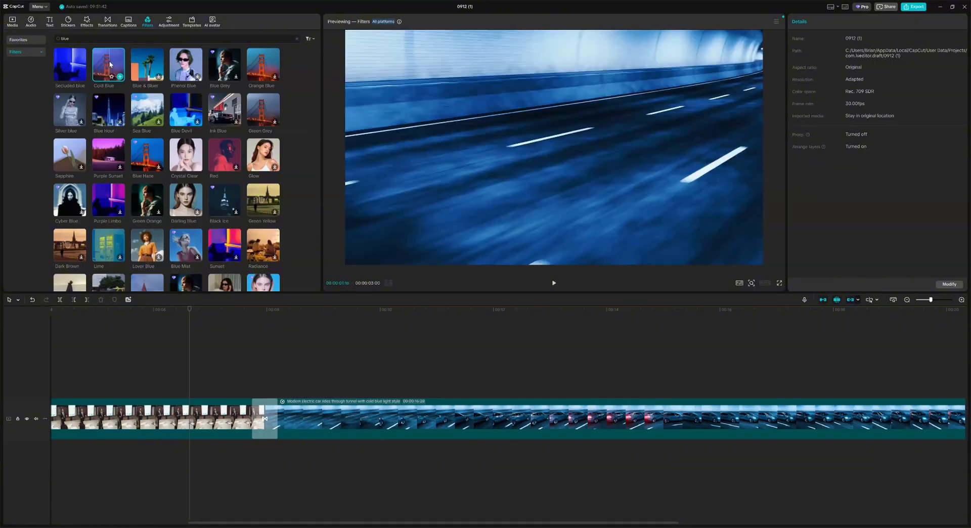
Step: Place the Cold Blue filter on a track above the video near 4 seconds and play it back
left_click_drag(143, 388, 143, 391)
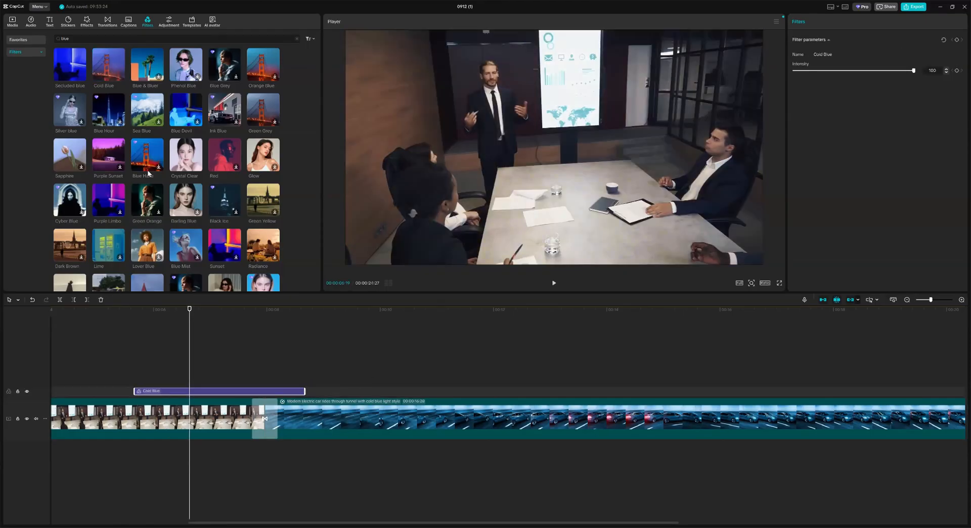
scroll(256, 388, "left", 5)
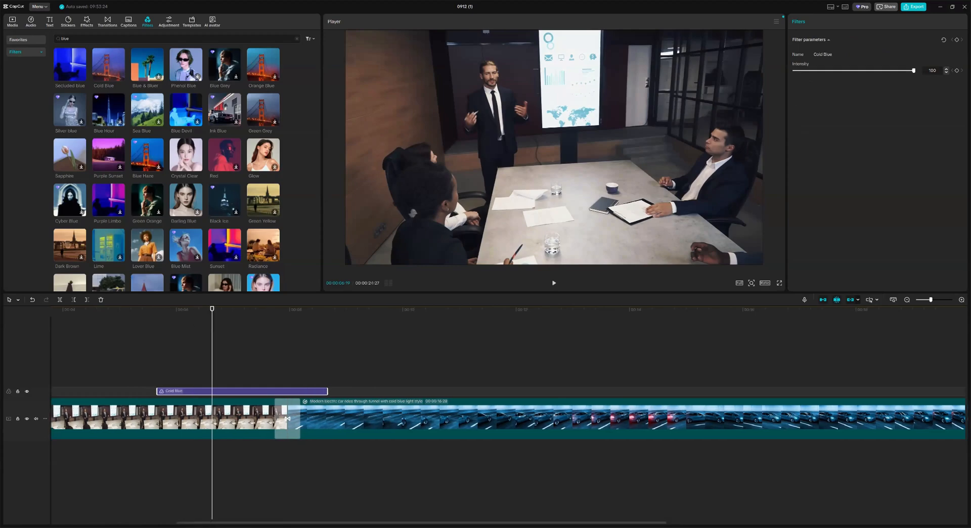
left_click(175, 320)
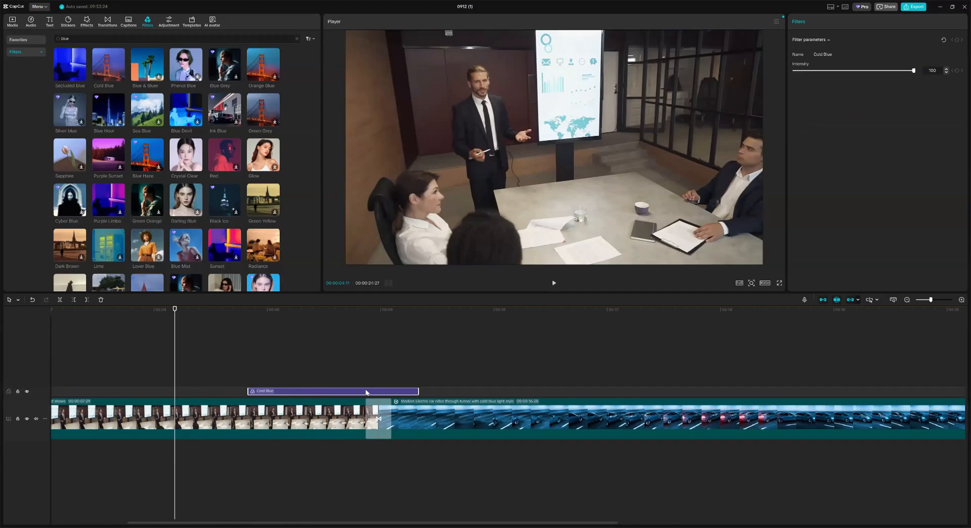
left_click_drag(389, 391, 360, 394)
left_click(553, 283)
left_click(554, 283)
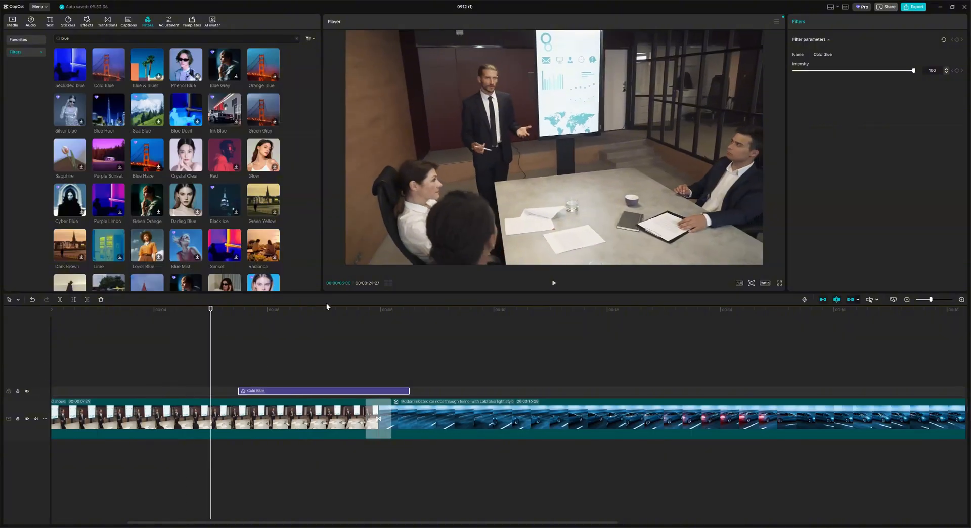
left_click(553, 282)
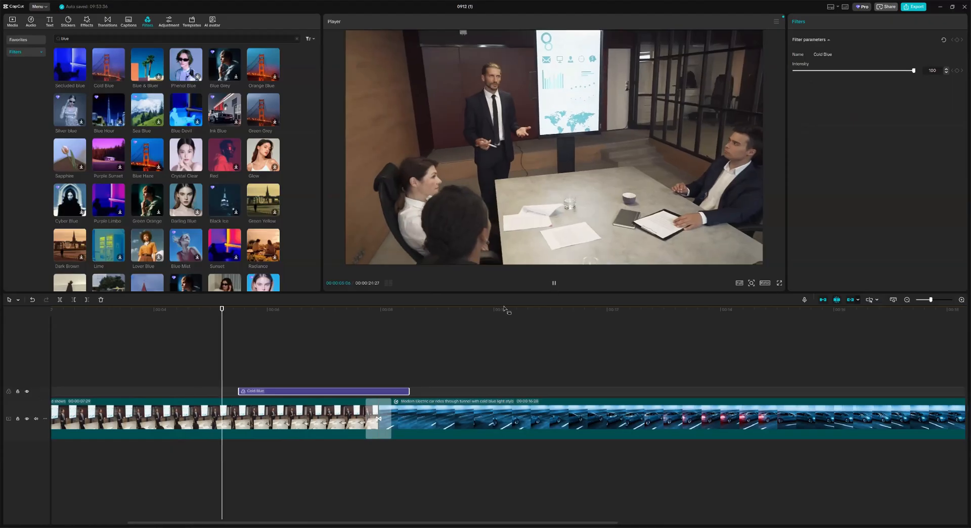
key("space")
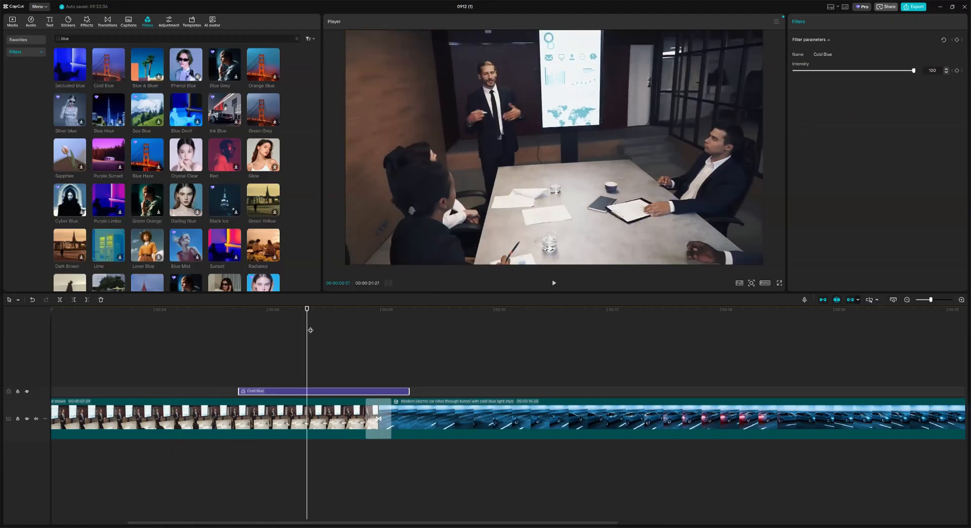
left_click(553, 282)
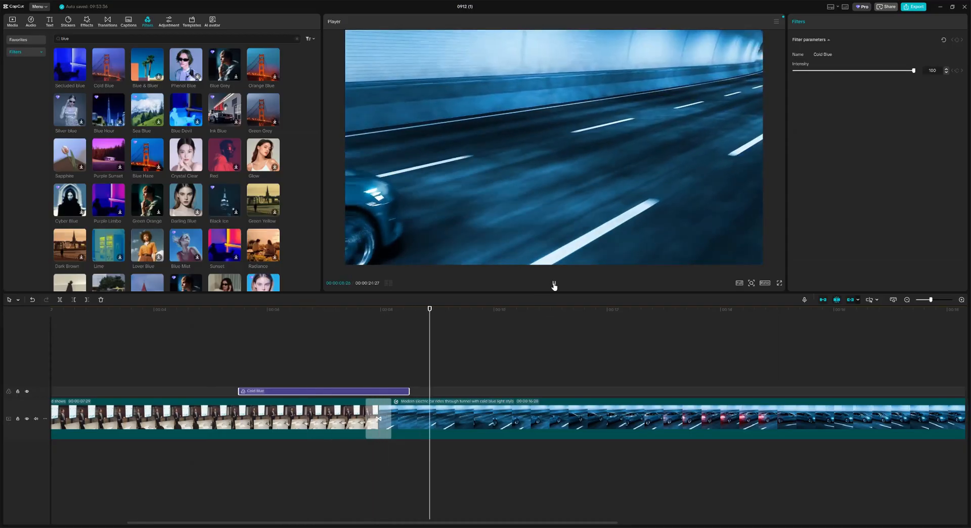
left_click(553, 283)
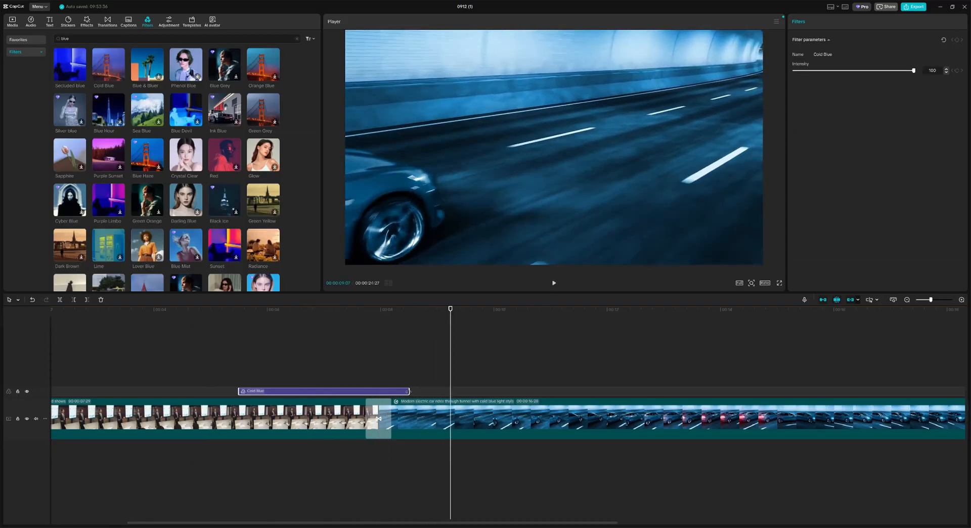
Step: Stretch the Cold Blue filter from the timeline start to the end of the tunnel clip
left_click_drag(408, 391, 509, 391)
left_click(553, 283)
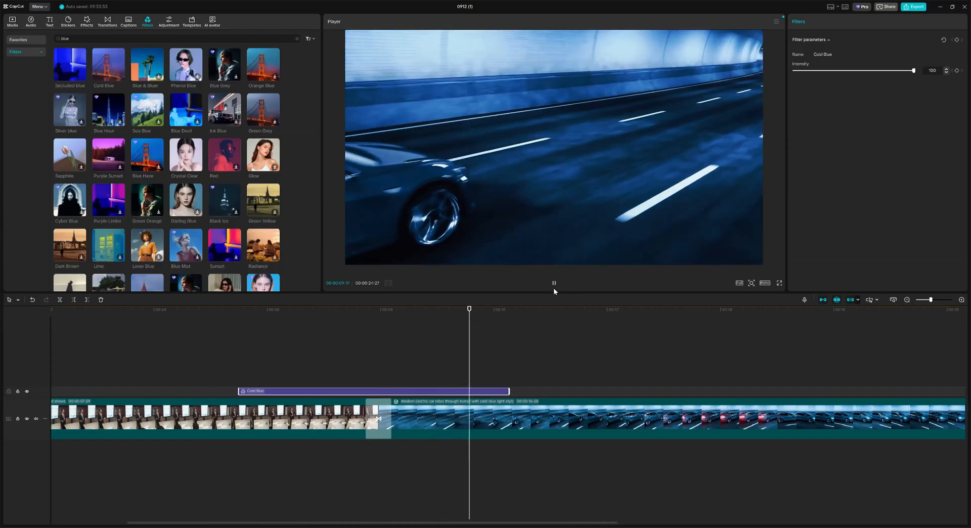
left_click(554, 284)
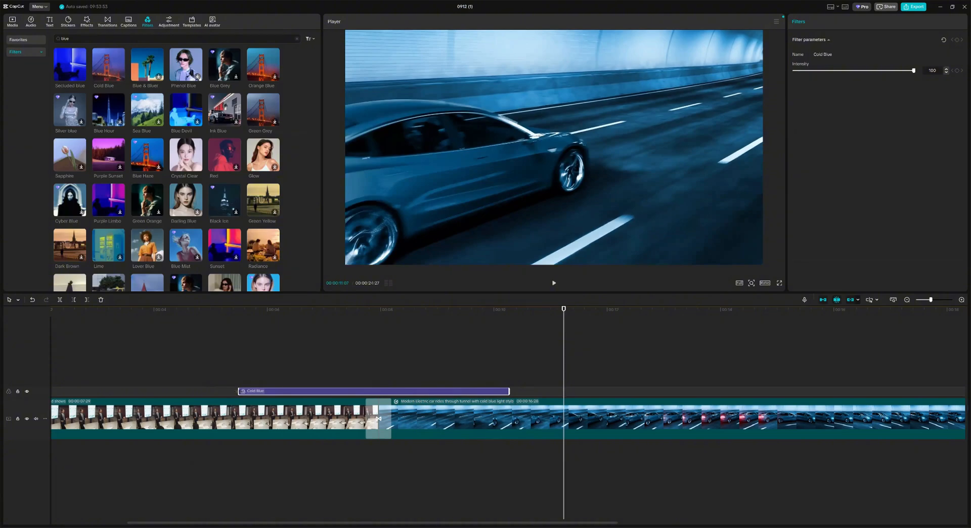
left_click_drag(238, 391, 51, 391)
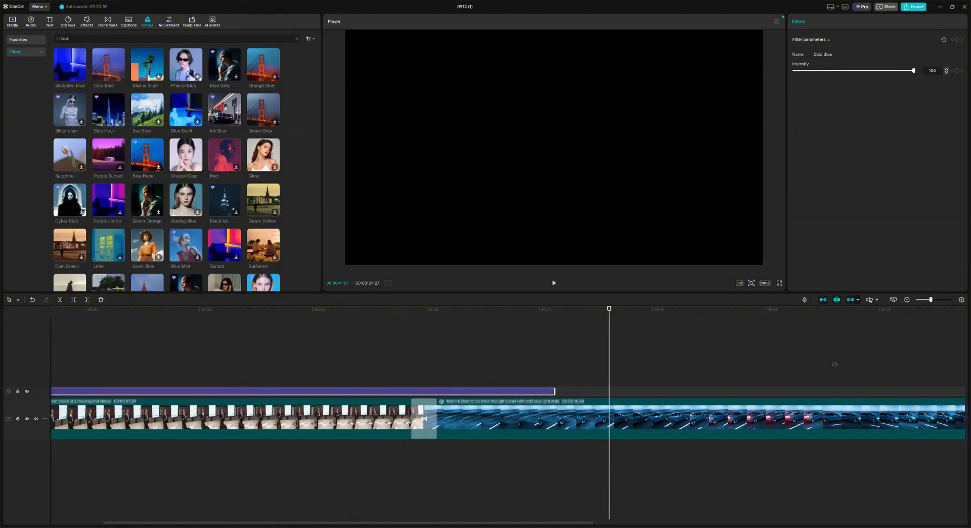
left_click_drag(554, 391, 701, 383)
scroll(463, 420, "left", 13)
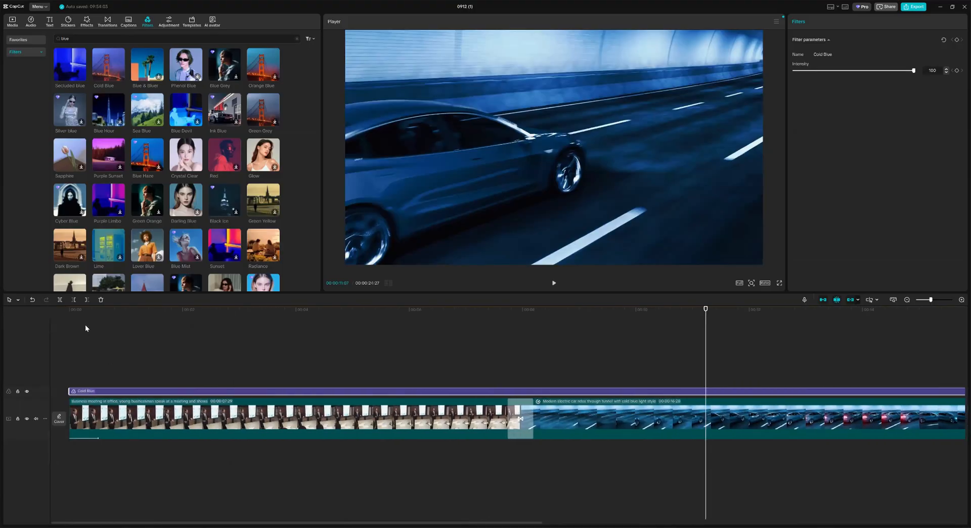
left_click_drag(79, 310, 68, 309)
Step: Play the Cold Blue edit from the start, then select the meeting clip for its Video settings
key("space")
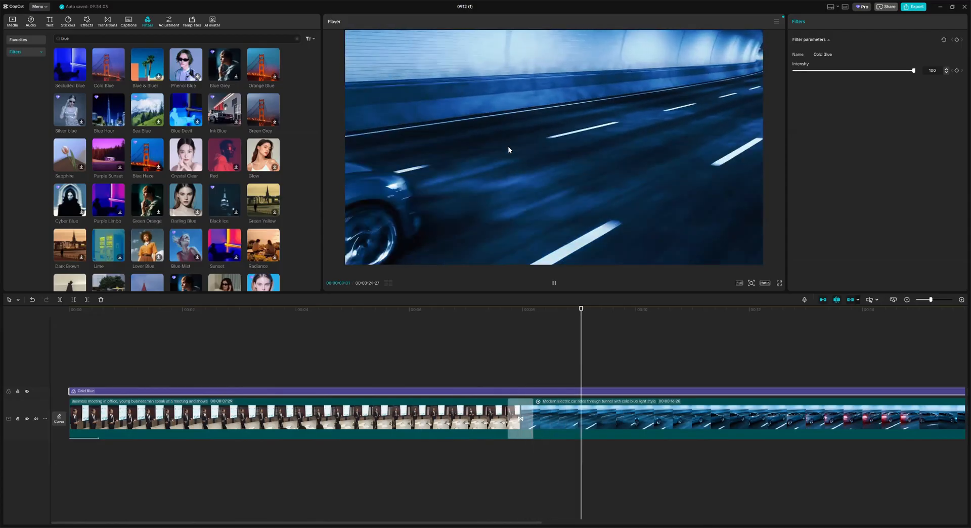
left_click(553, 284)
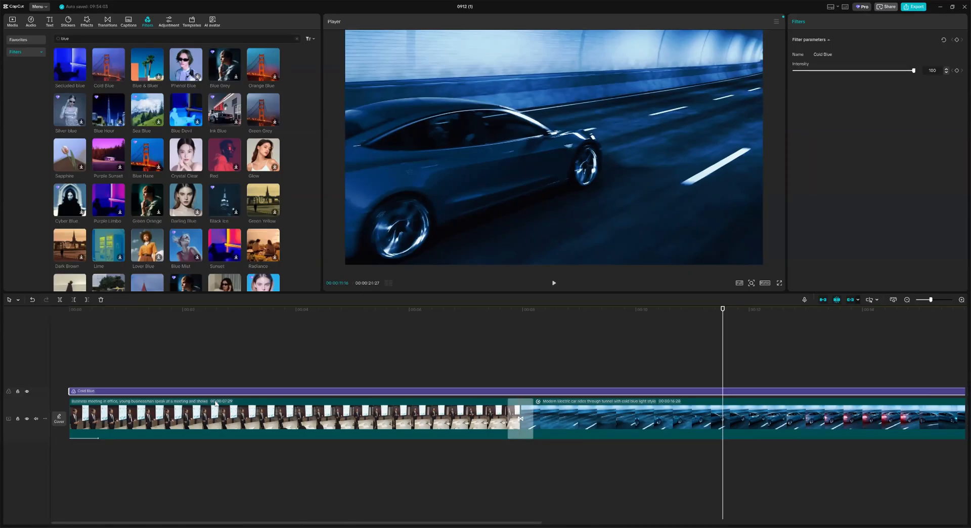
left_click(68, 313)
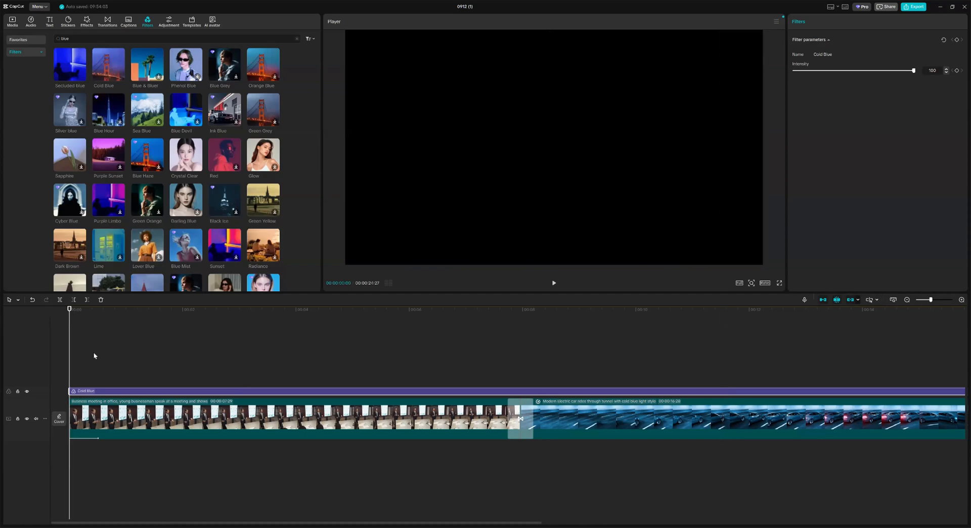
left_click(553, 283)
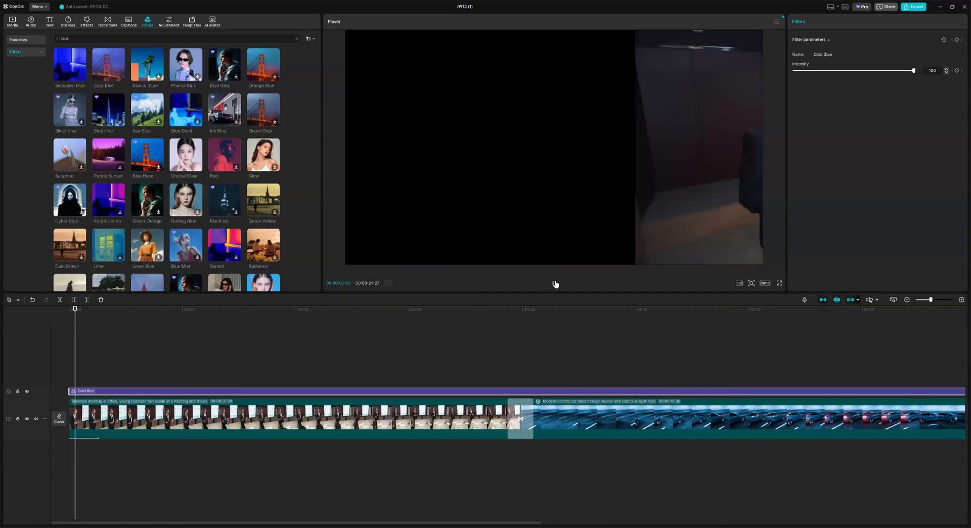
left_click(553, 283)
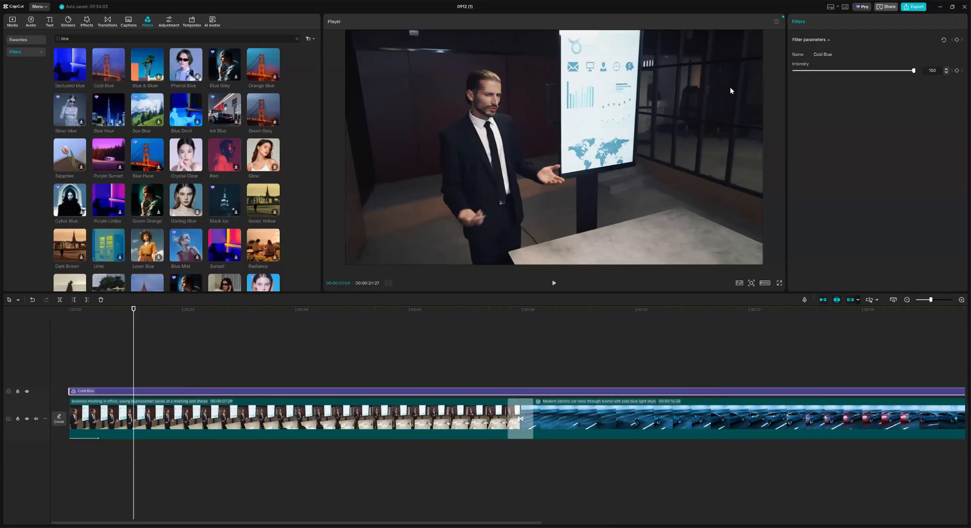
left_click(154, 415)
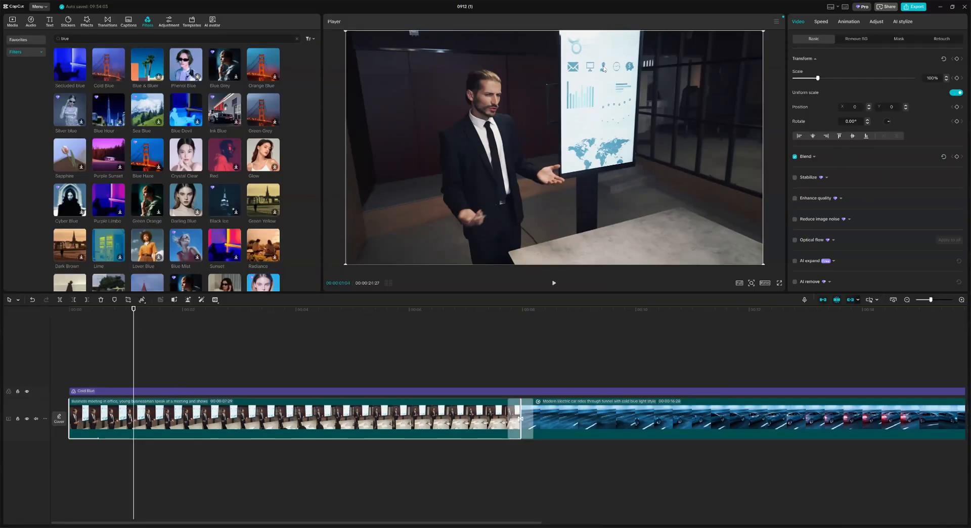
Step: Keyframe the meeting clip's scale at about 0:22, then zoom it to 265% slightly later
left_click(552, 284)
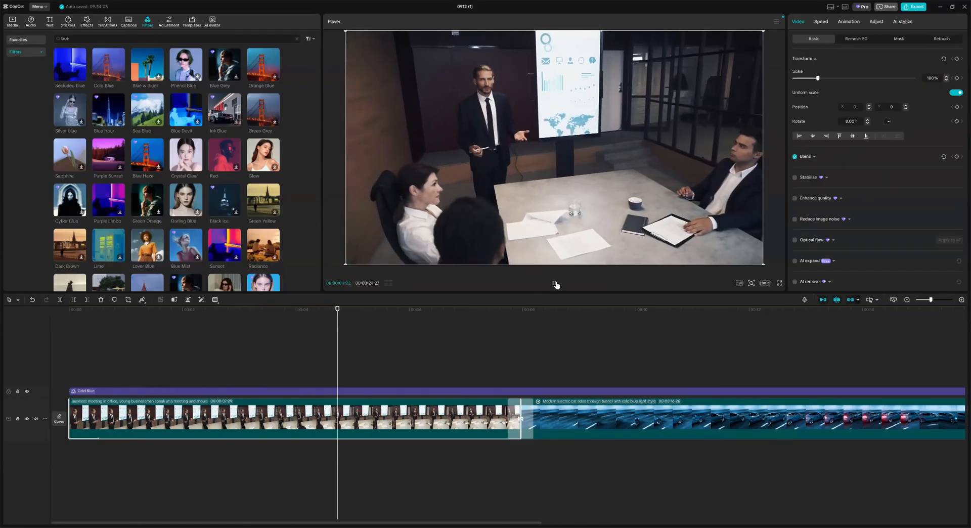
left_click(554, 283)
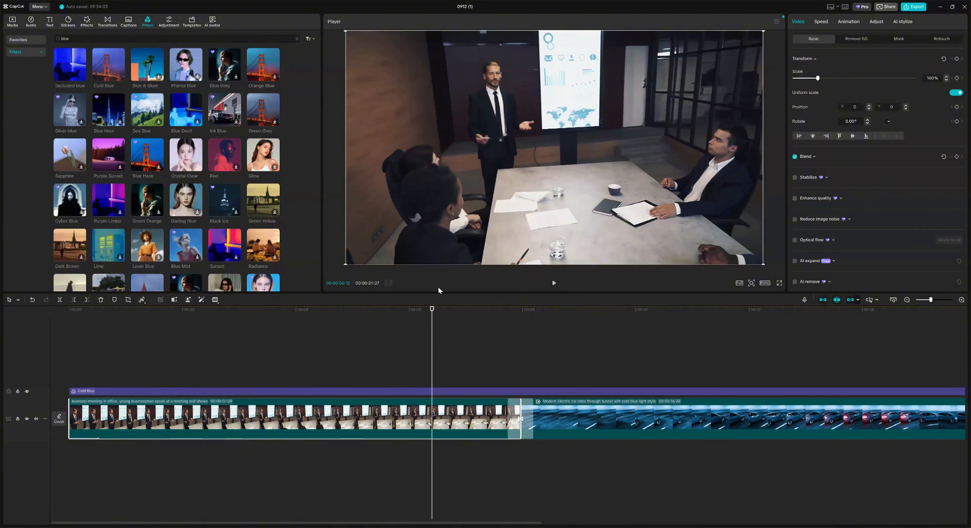
left_click_drag(432, 310, 111, 315)
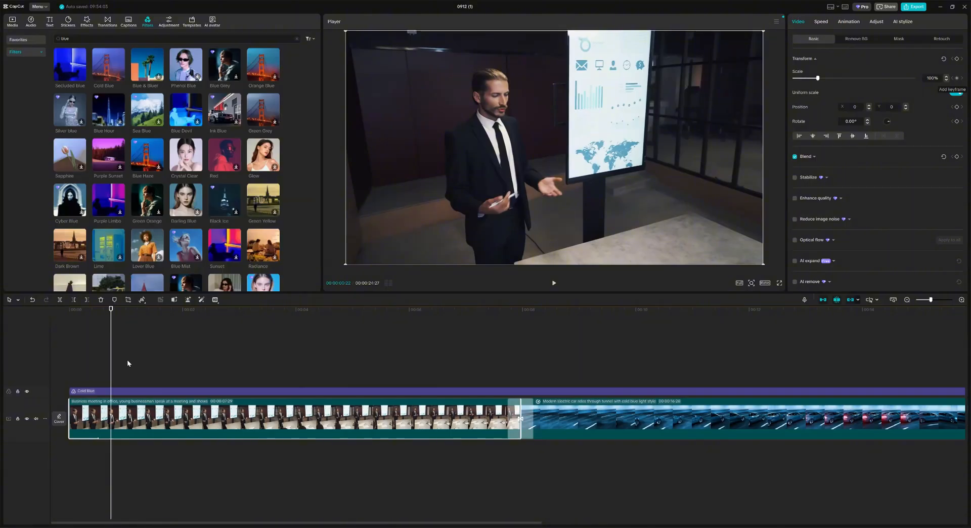
left_click(956, 77)
left_click_drag(111, 309, 451, 316)
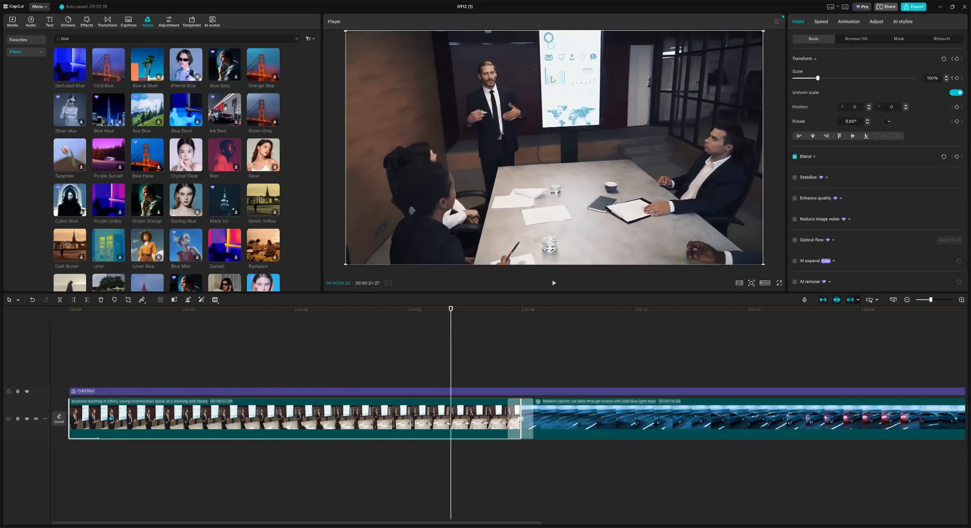
left_click_drag(817, 78, 856, 78)
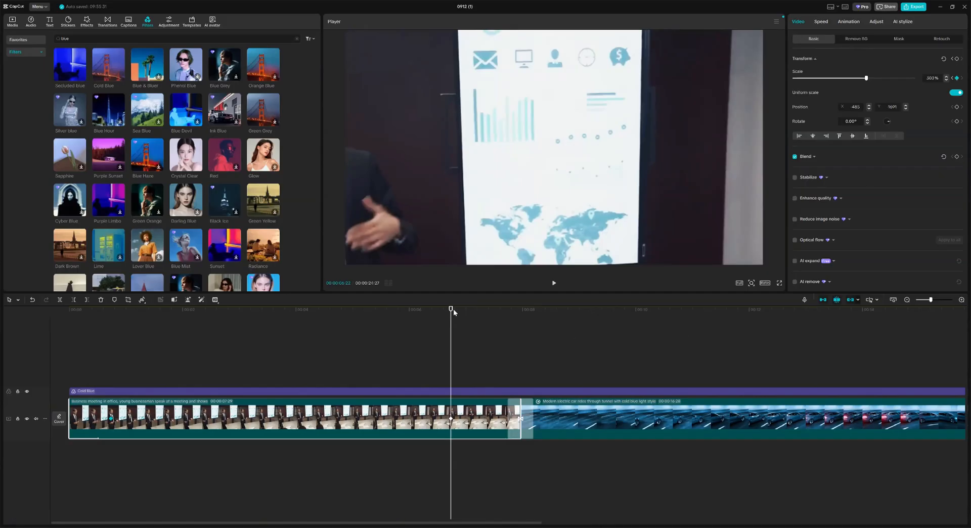
Step: Play back the meeting clip's zoom from its start to review it
left_click(554, 283)
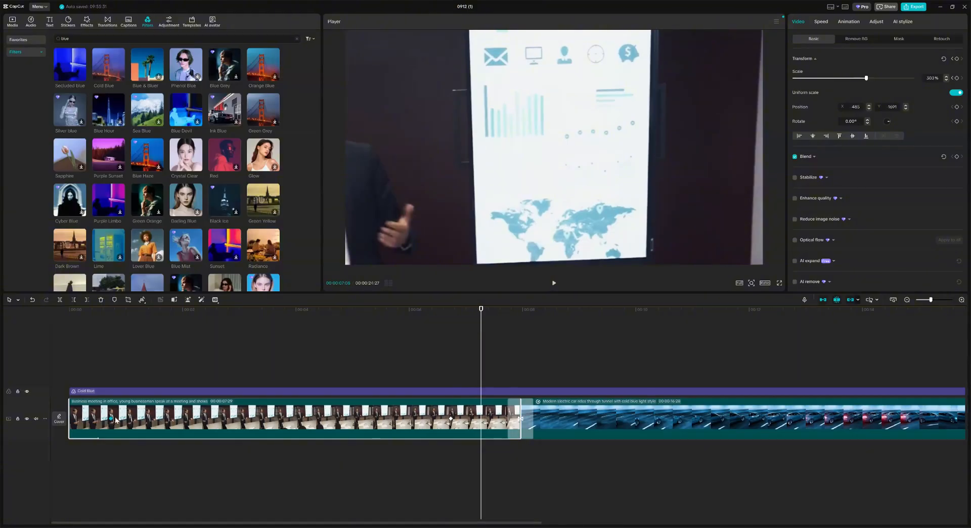
left_click(102, 313)
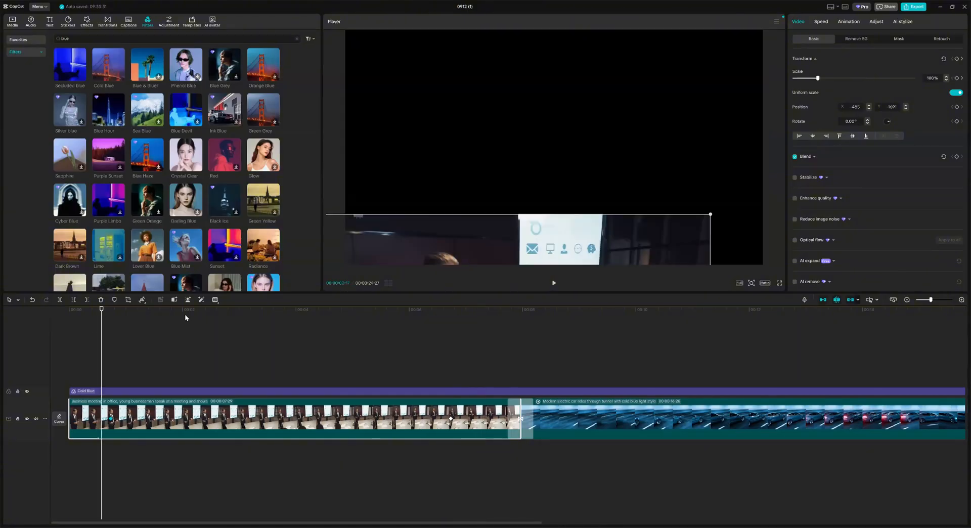
left_click(560, 286)
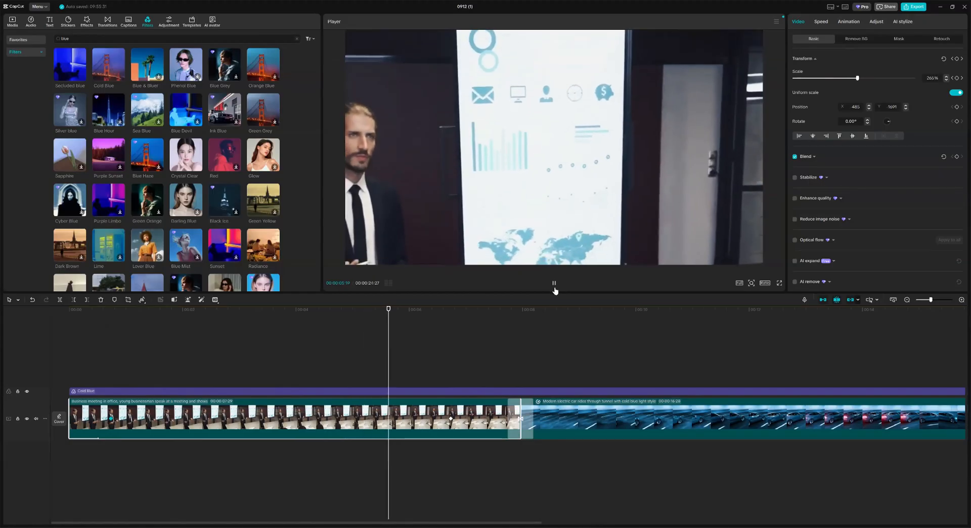
left_click(553, 283)
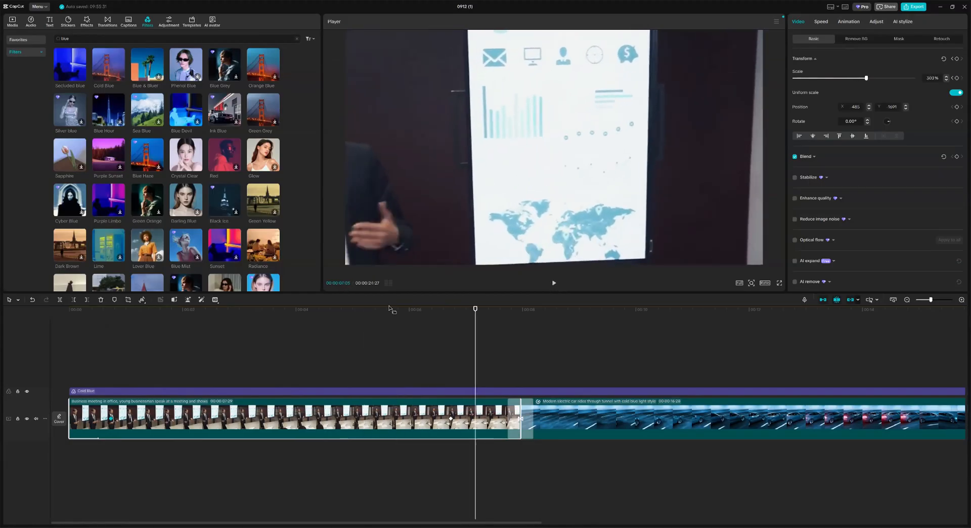
left_click(76, 310)
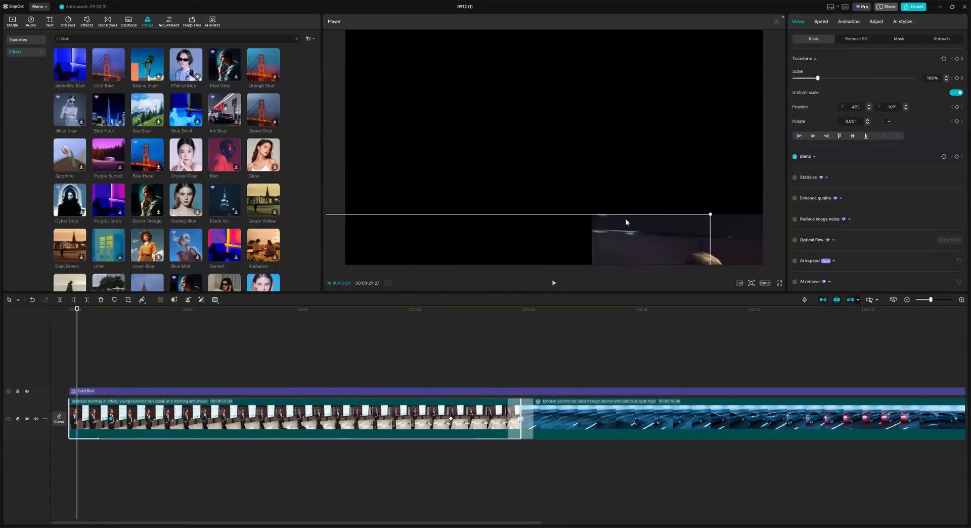
Step: Move the meeting clip up in the Player so the businessman fills the frame
left_click_drag(625, 222, 679, 38)
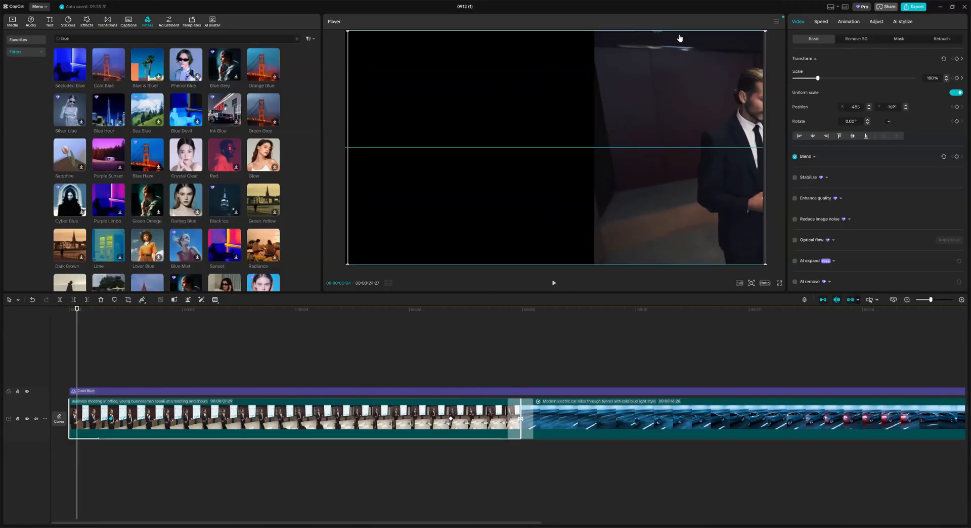
left_click(553, 283)
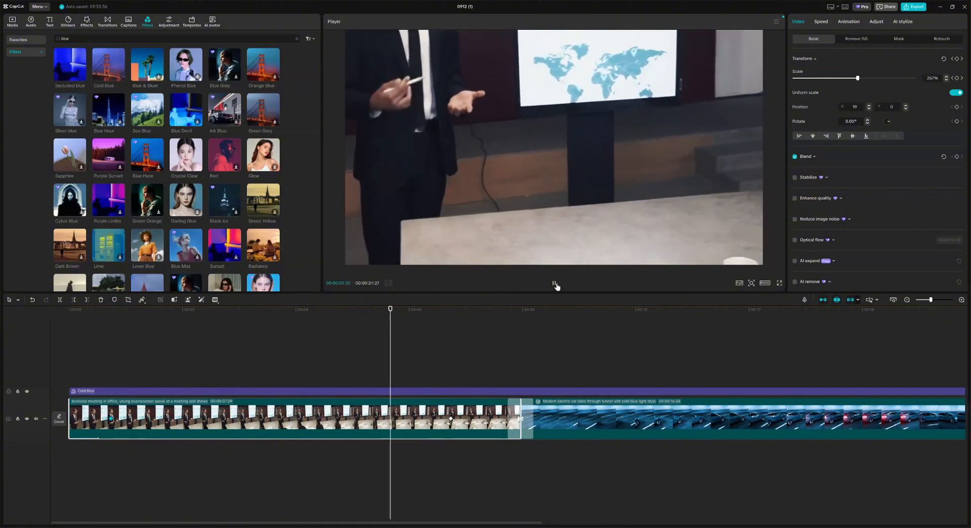
left_click(554, 283)
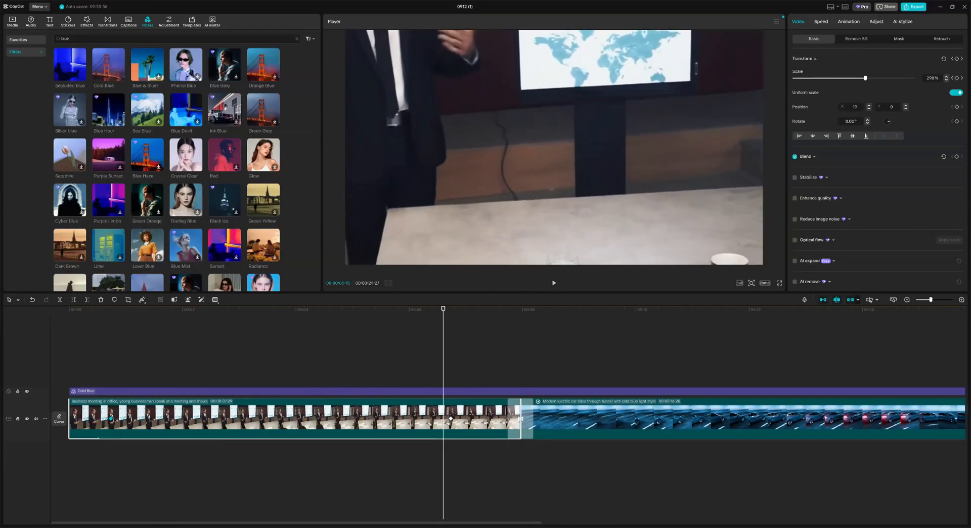
left_click_drag(202, 522, 202, 522)
left_click(577, 310)
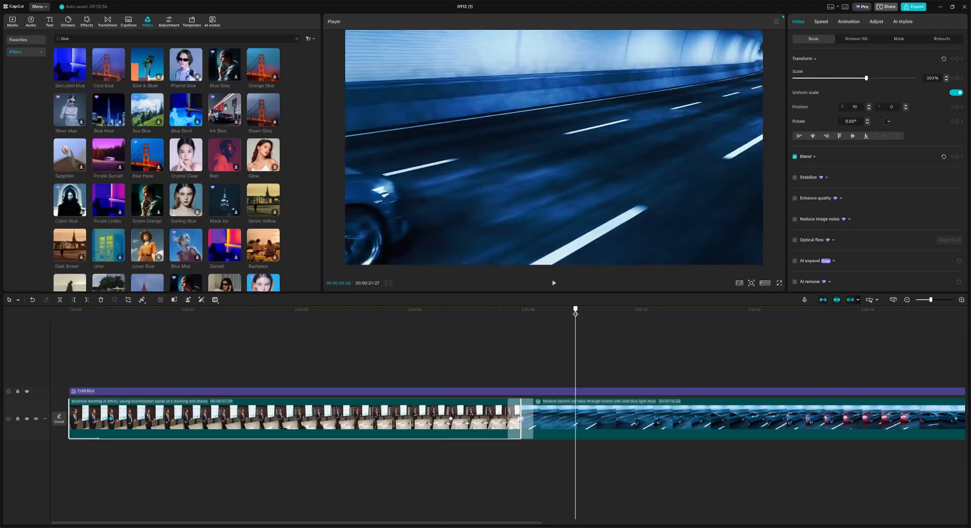
left_click_drag(447, 523, 624, 522)
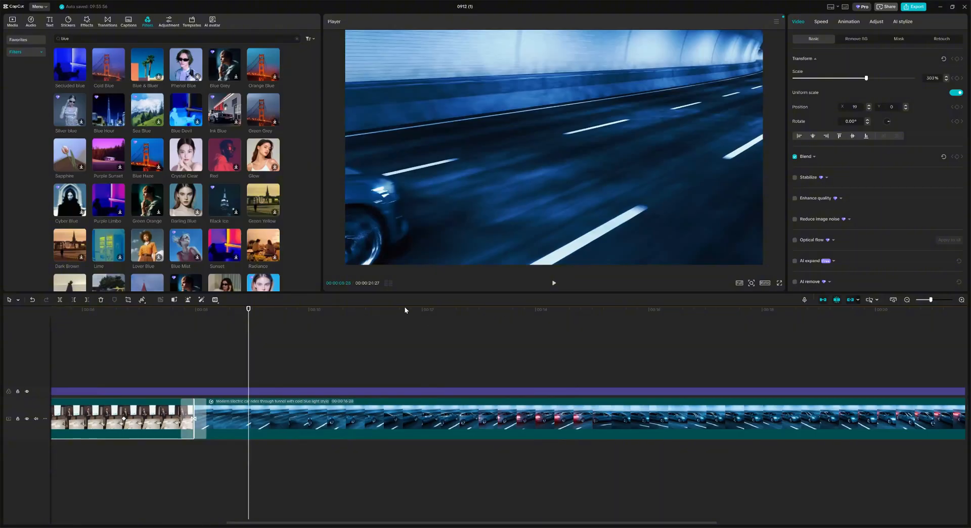
Step: Set a 100% Scale keyframe on the tunnel clip, removing an unwanted later keyframe
key("space")
key("space")
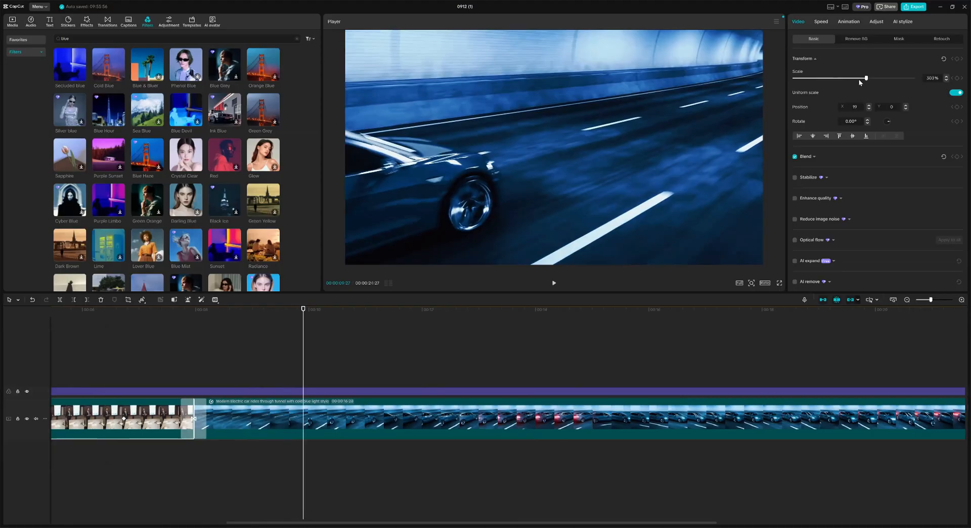
left_click(348, 417)
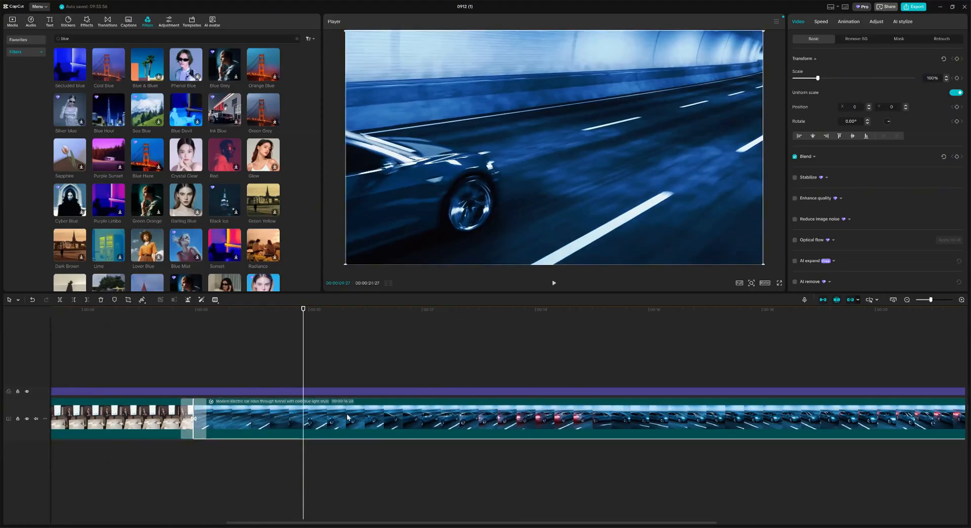
left_click(957, 77)
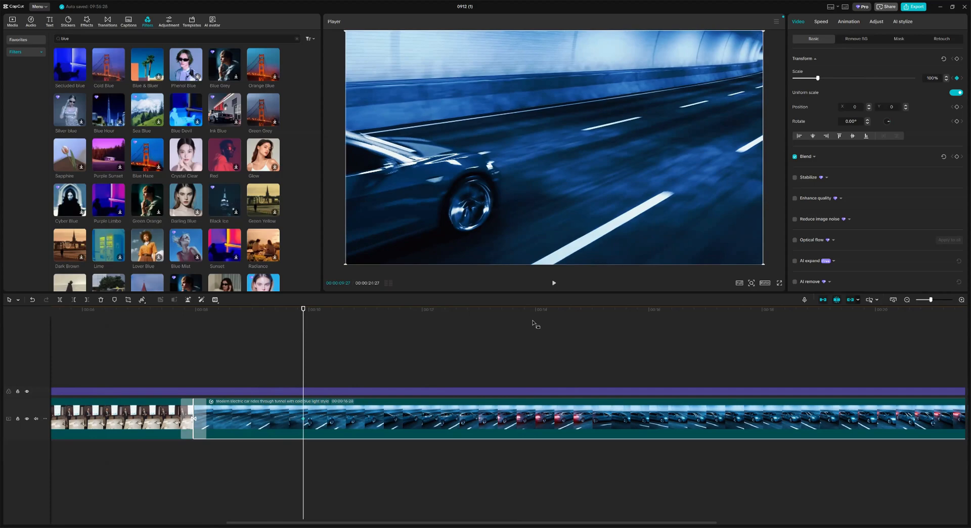
left_click(704, 308)
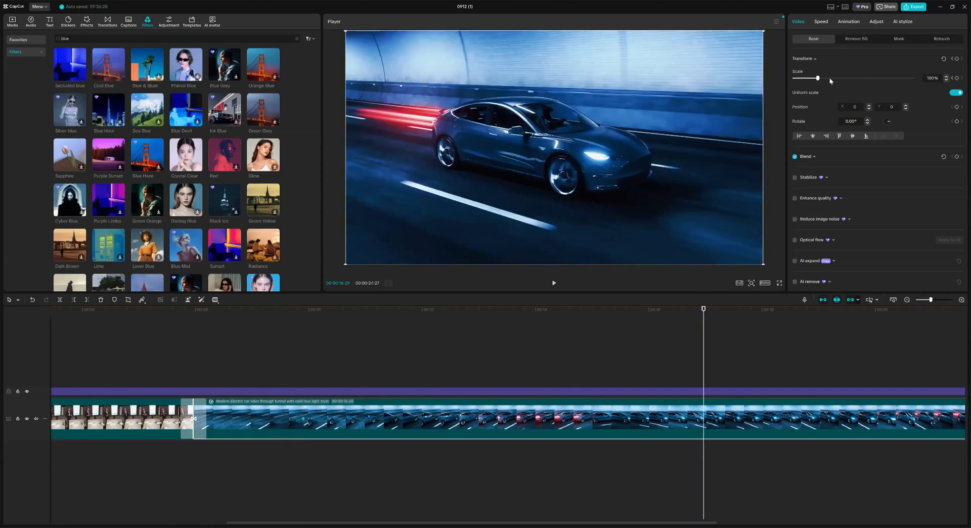
left_click_drag(817, 78, 884, 82)
left_click(957, 79)
Step: Zoom the tunnel clip to 324% on the car at about 13 seconds
left_click(299, 334)
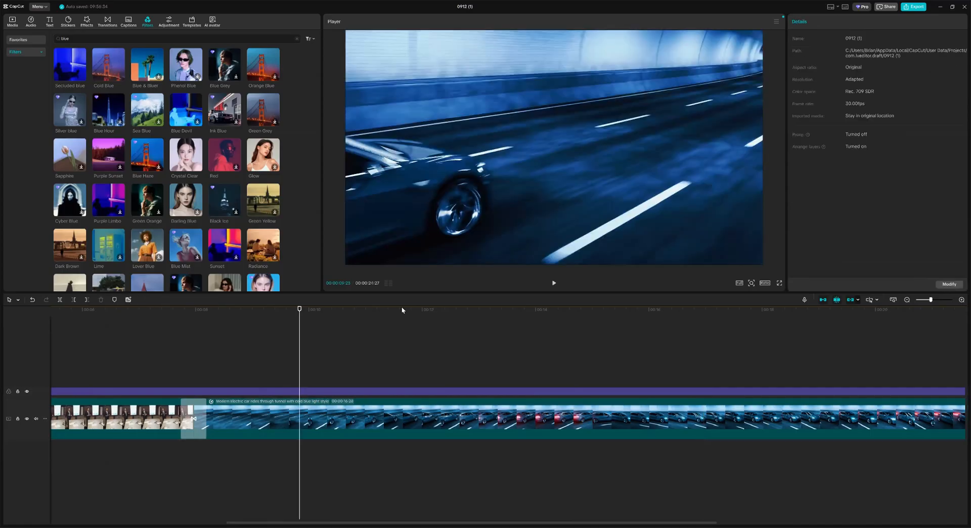
left_click(552, 283)
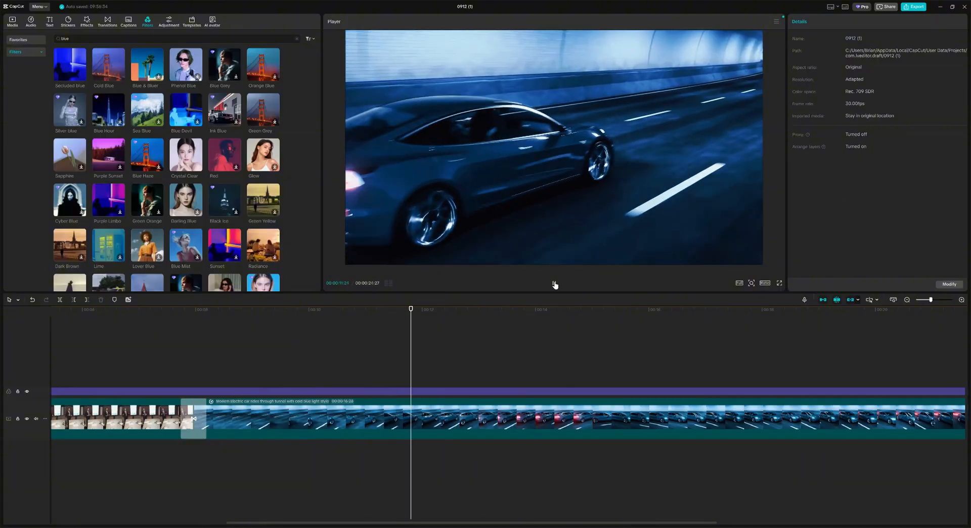
left_click(555, 283)
left_click(488, 326)
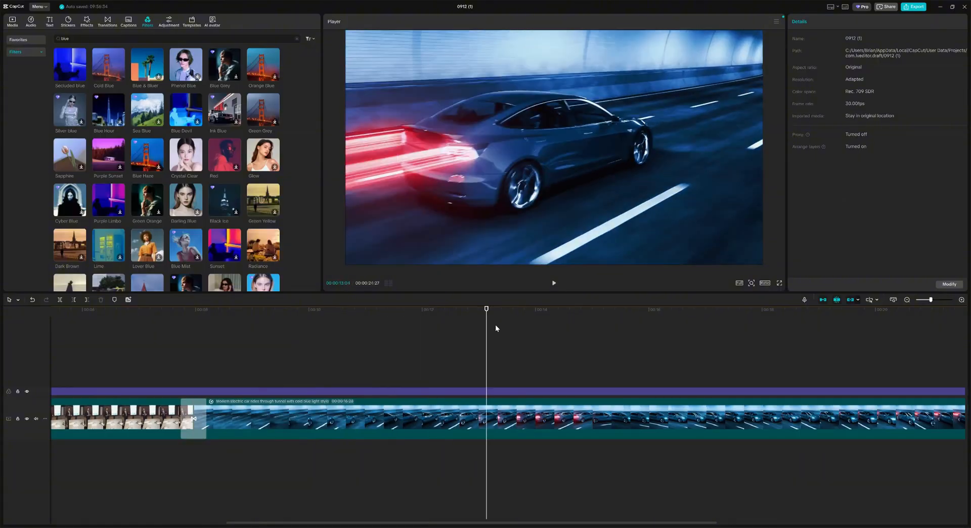
left_click(303, 416)
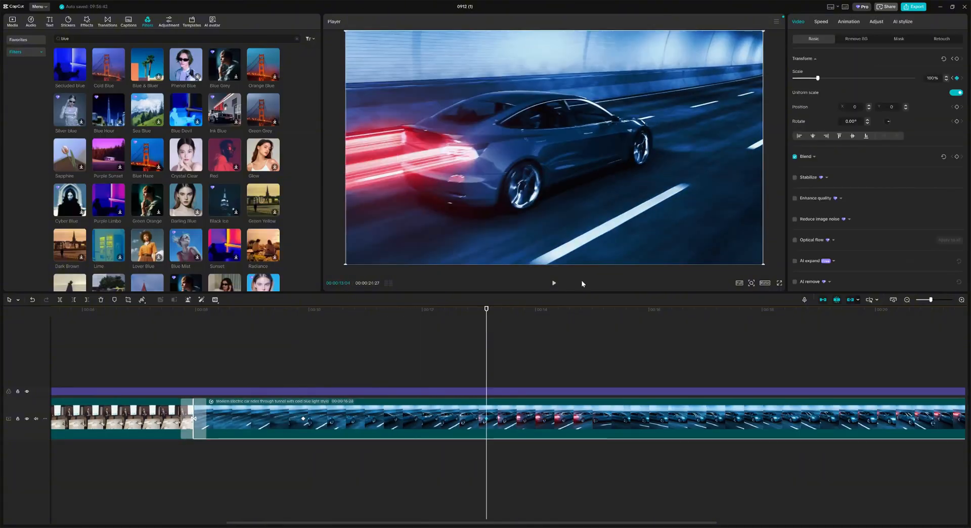
left_click_drag(817, 77, 871, 78)
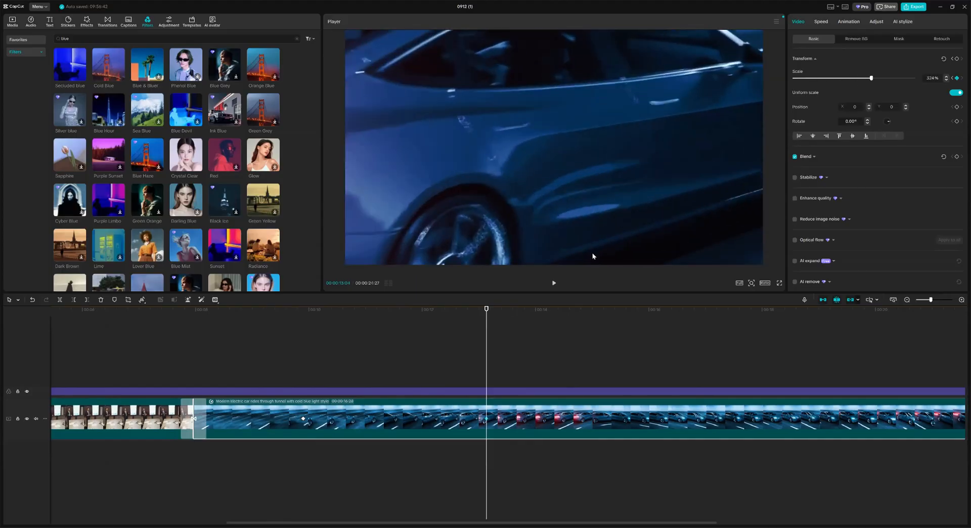
Step: Preview the tunnel clip's 100%-to-324% zoom from its first keyframe
left_click_drag(485, 308, 542, 309)
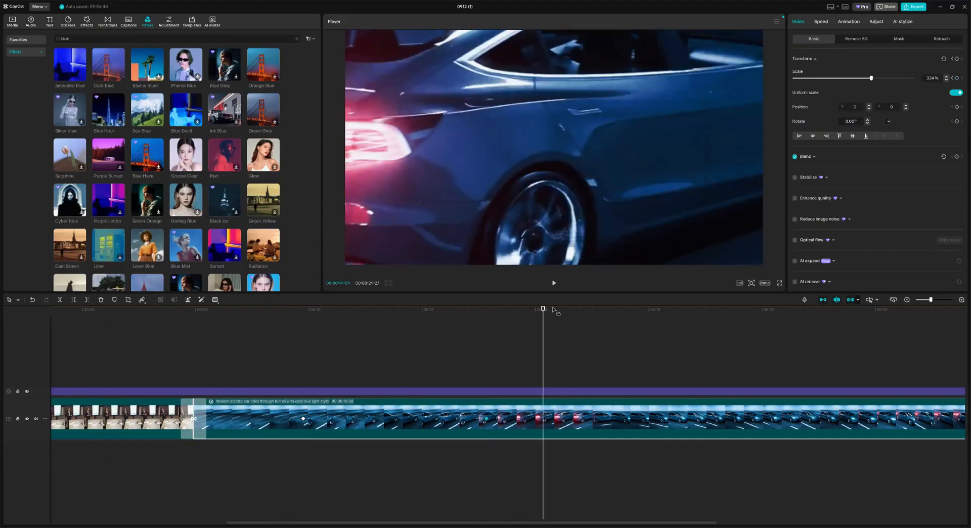
left_click(303, 309)
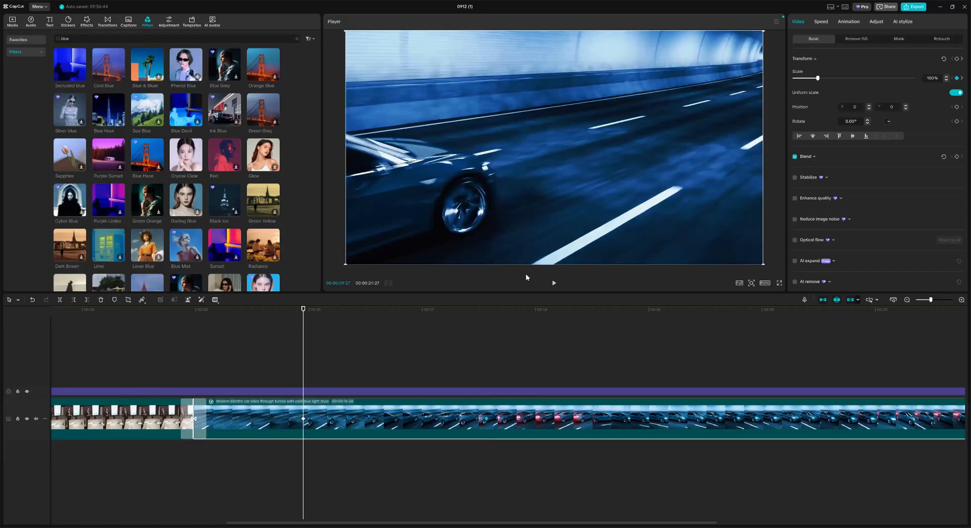
left_click(554, 283)
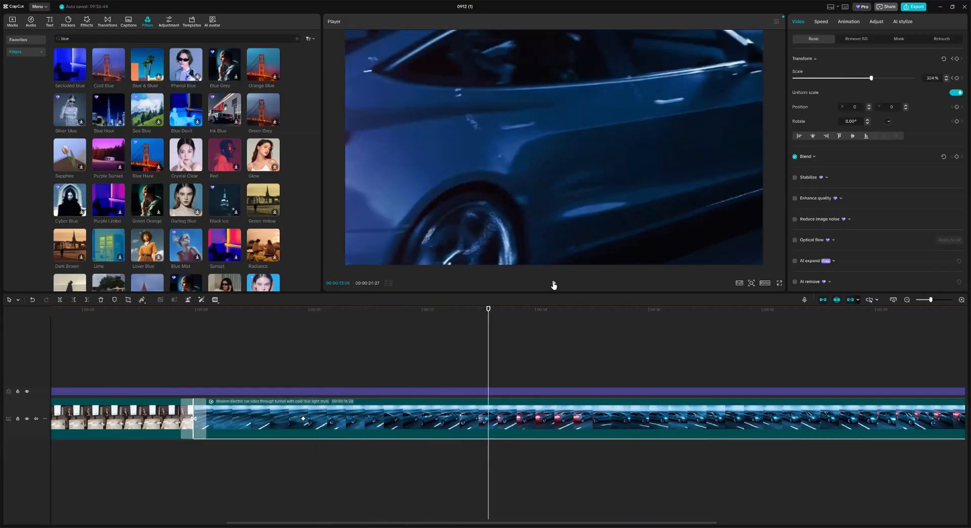
left_click(554, 283)
left_click(282, 309)
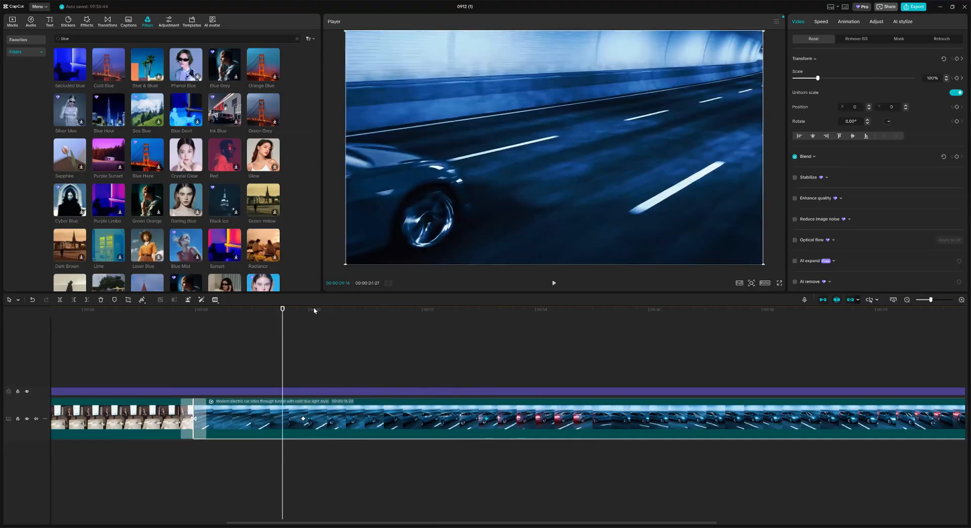
Step: Give the tunnel clip a Custom speed curve with one point raised to about 9x
left_click(823, 21)
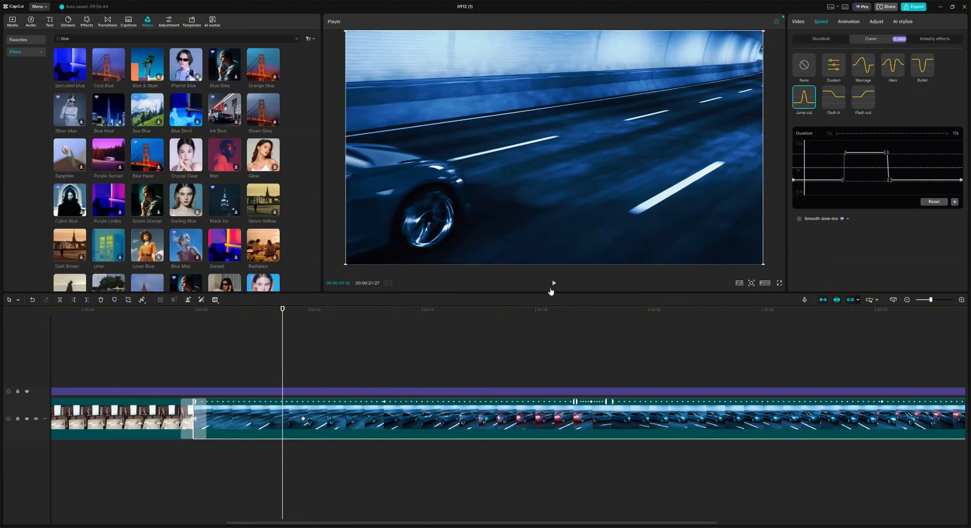
left_click(553, 283)
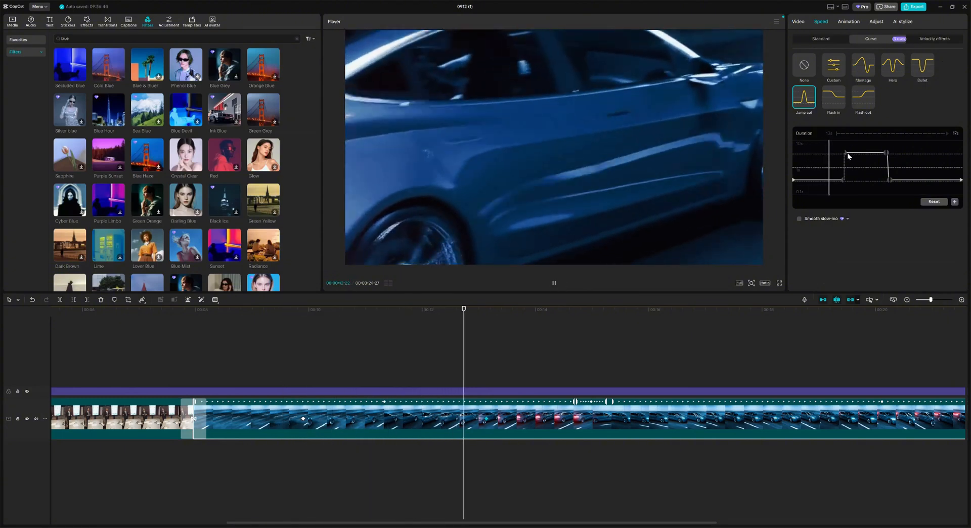
left_click(302, 322)
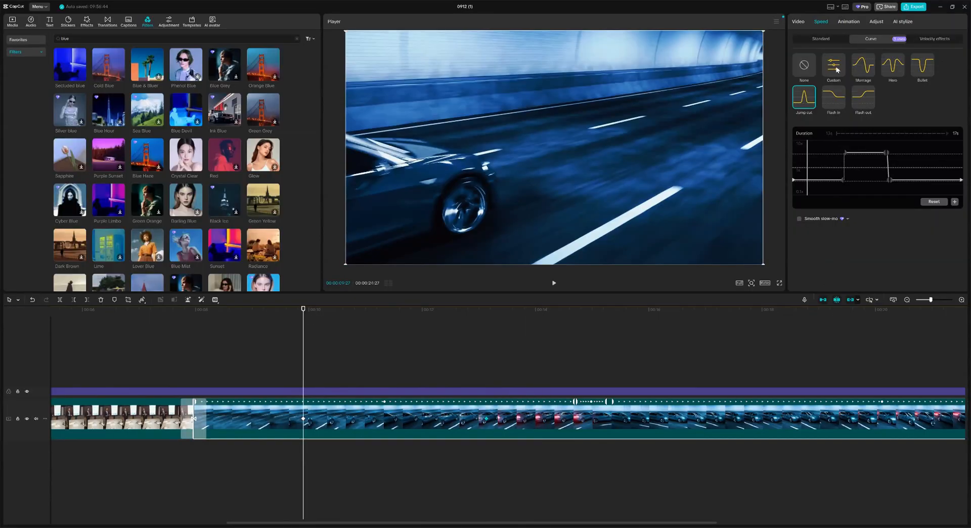
left_click(834, 73)
mouse_move(833, 167)
left_mouse_down()
mouse_move(810, 145)
mouse_move(836, 167)
left_mouse_up()
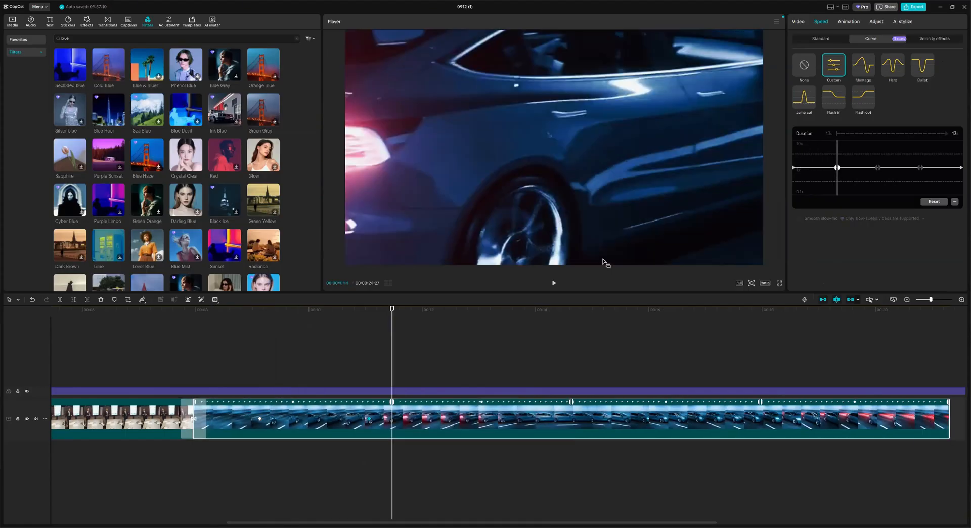
left_click(259, 308)
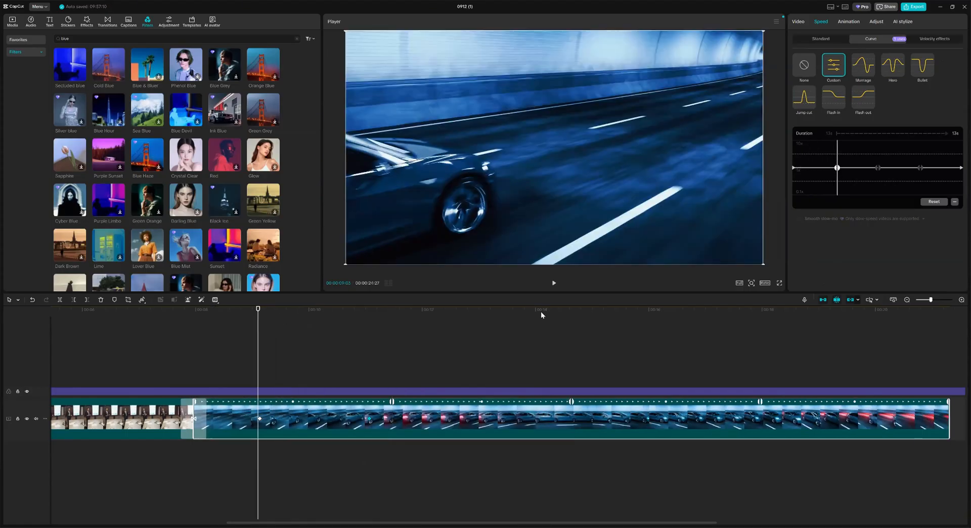
left_click(798, 21)
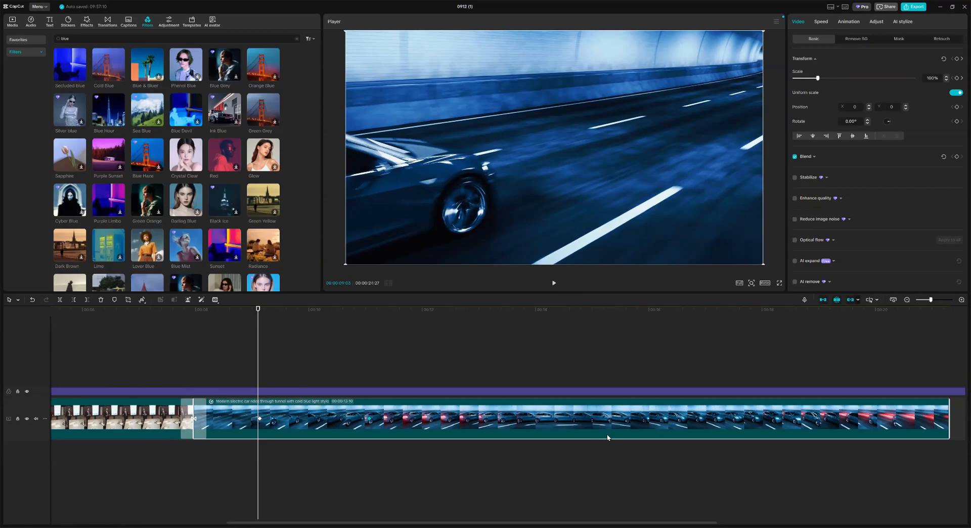
Step: Drag 'Vlog lo-fi chill hop' from Music > Dreamy onto an audio track below the video
left_click(33, 22)
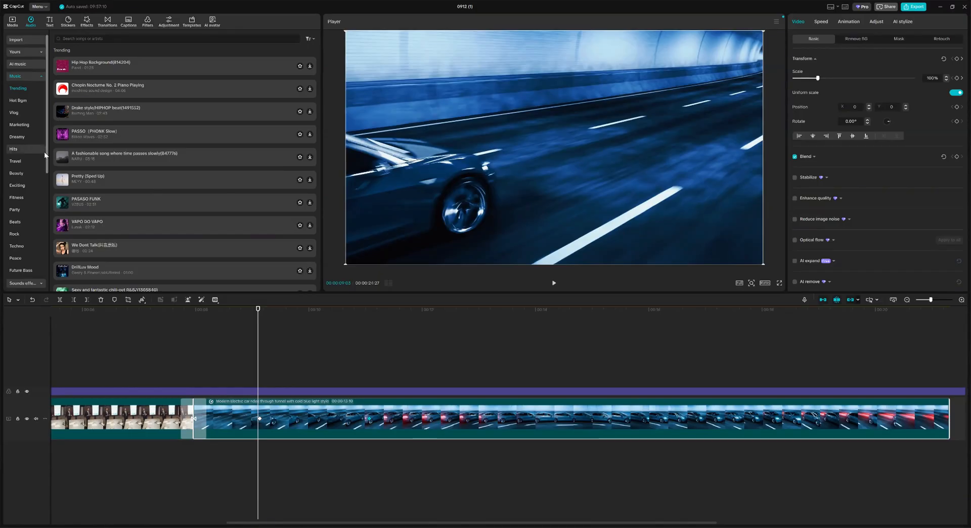
scroll(30, 192, "down", 4)
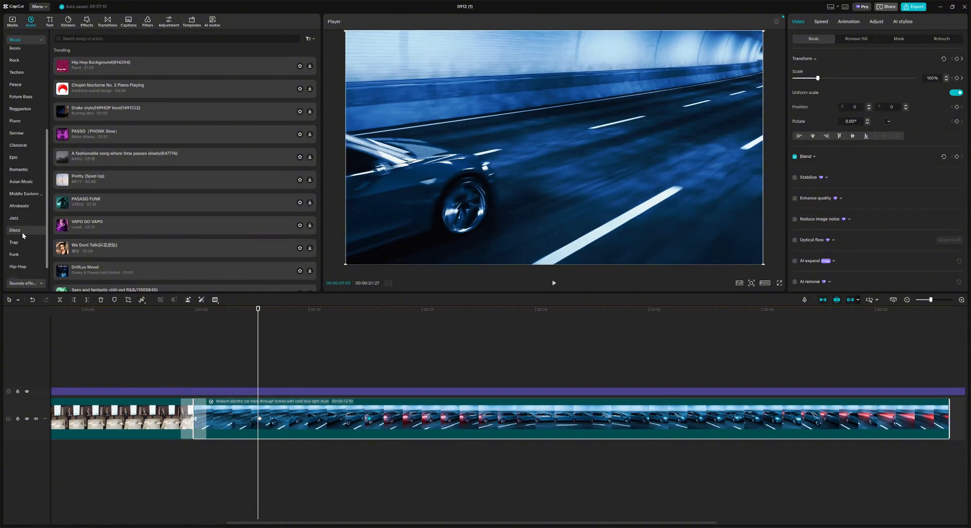
scroll(25, 240, "down", 4)
scroll(30, 237, "up", 8)
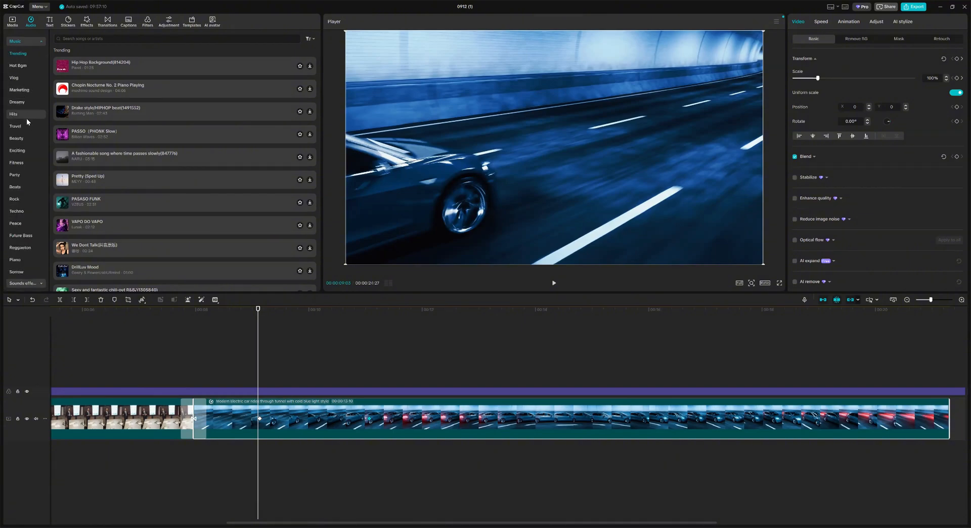
left_click(29, 102)
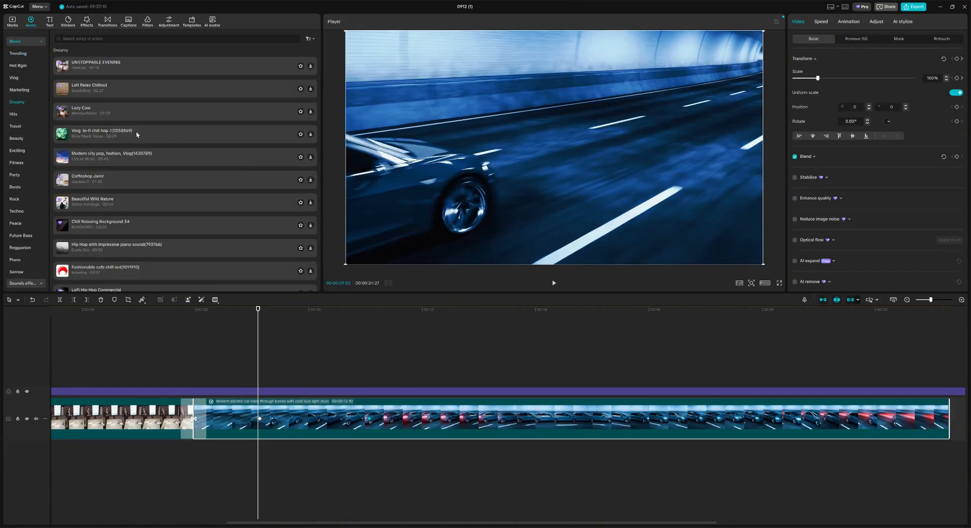
left_click_drag(146, 137, 303, 499)
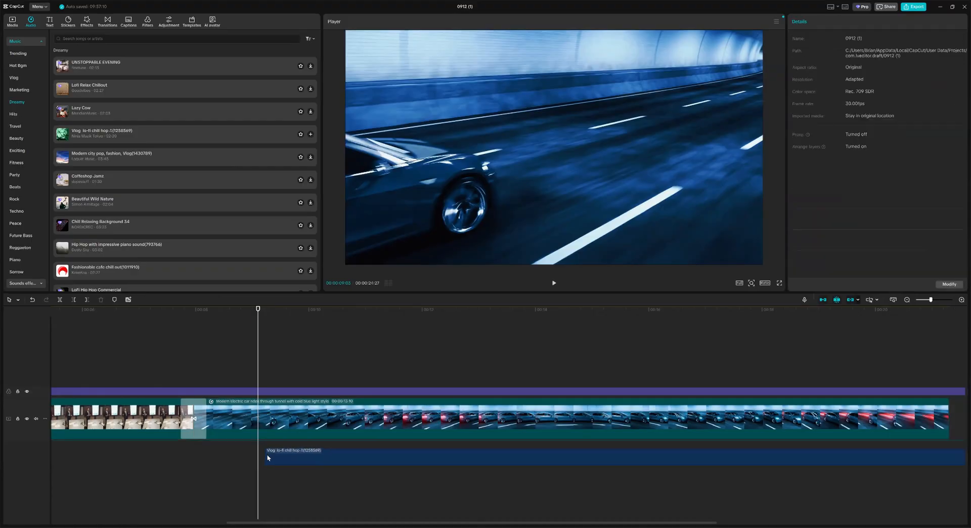
left_click(553, 284)
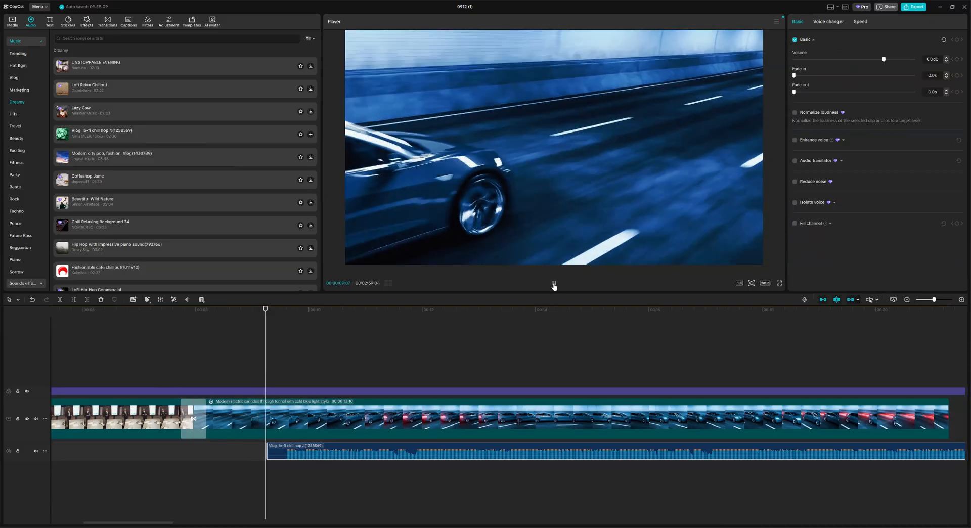
left_click(553, 284)
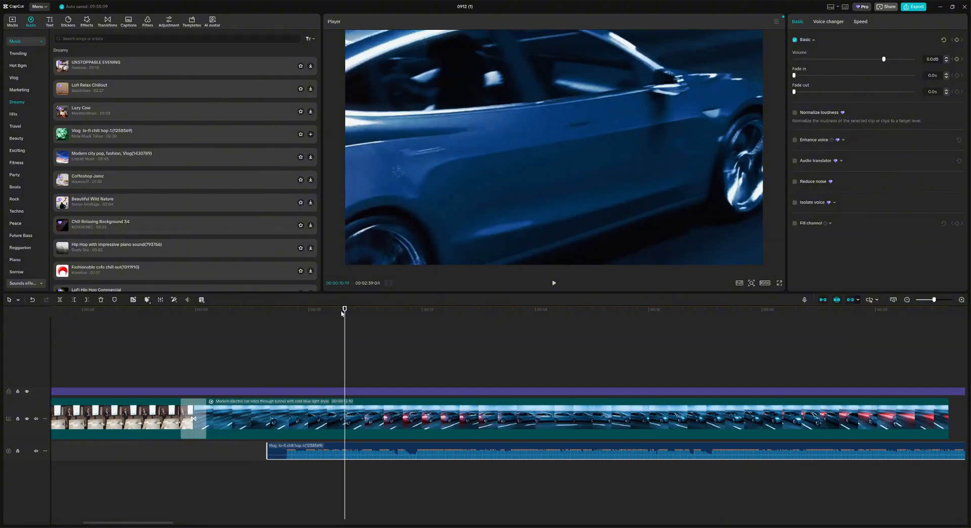
left_click_drag(344, 309, 438, 311)
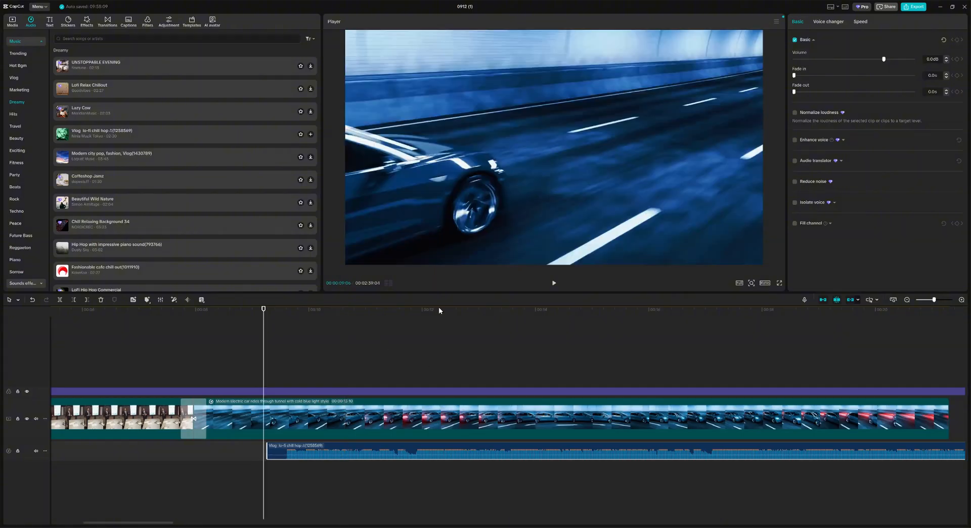
left_click(555, 283)
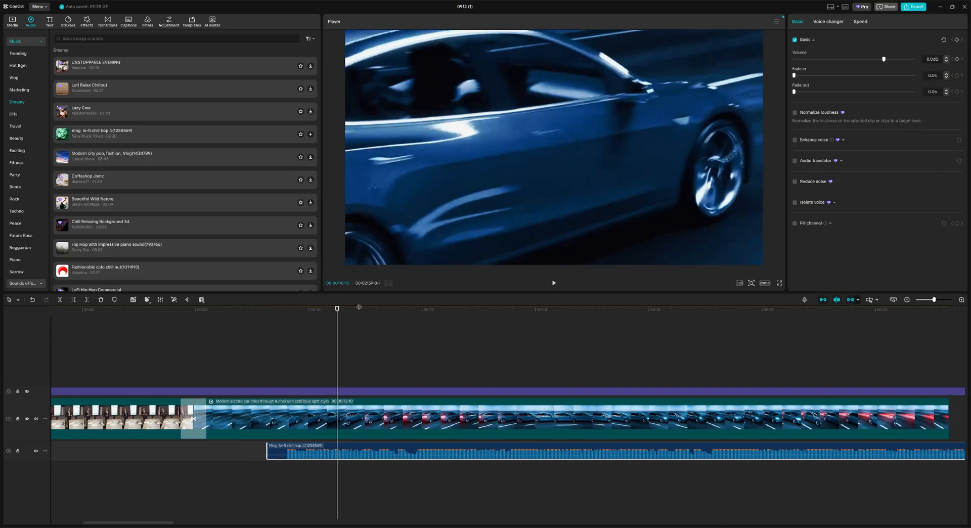
left_click_drag(337, 308, 258, 320)
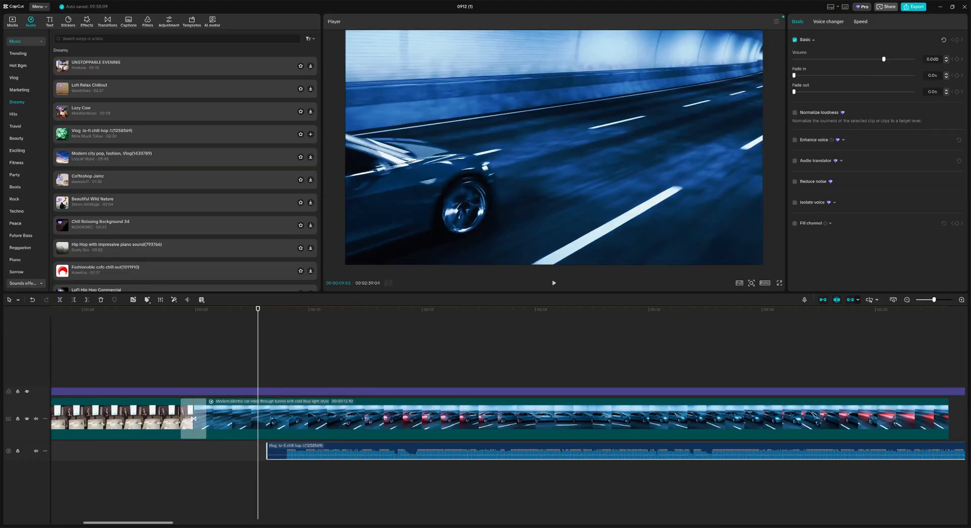
scroll(389, 465, "left", 6)
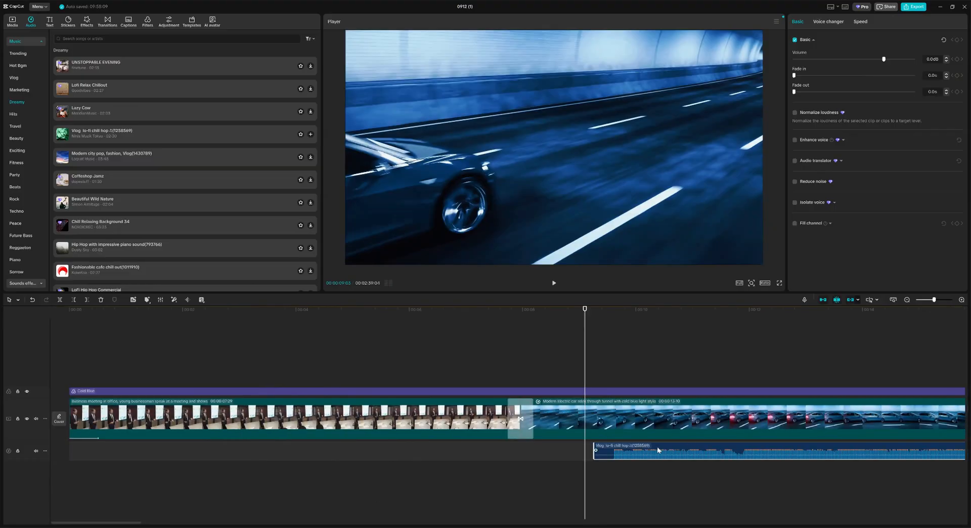
Step: Move the lo-fi music clip to 00:00 and play the video from the start
left_click_drag(691, 444, 167, 445)
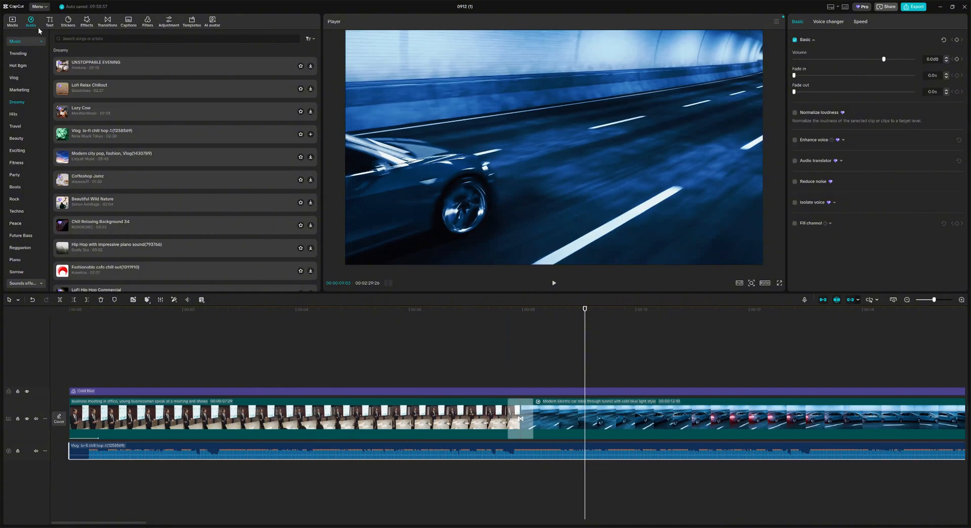
left_click(12, 22)
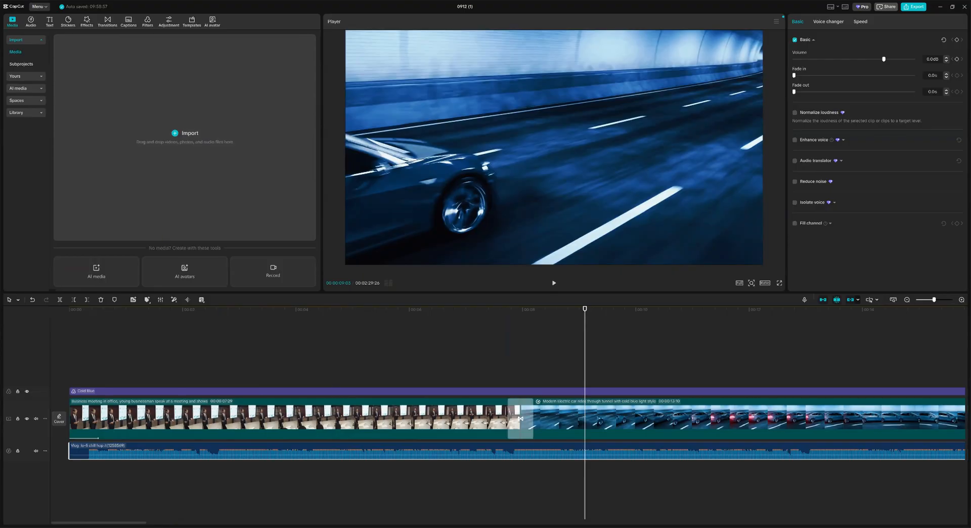
left_click(31, 21)
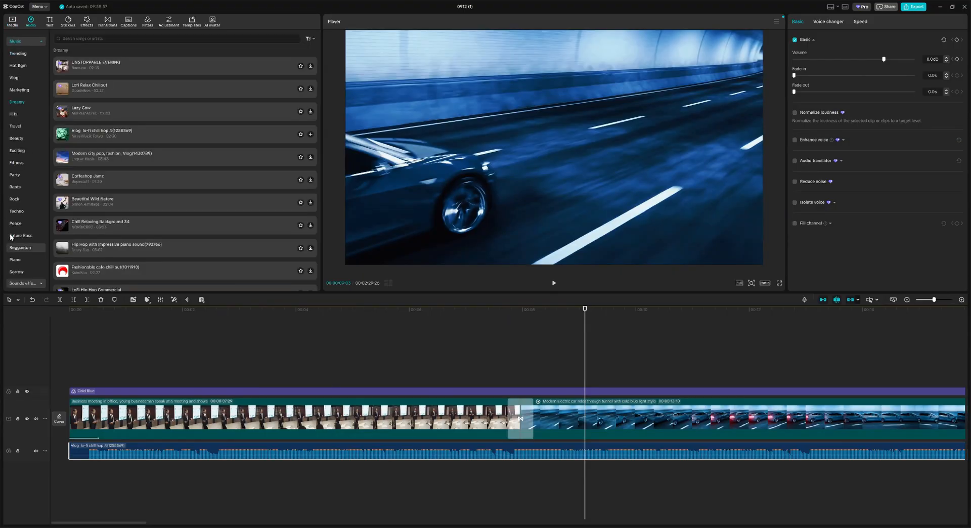
left_click(40, 77)
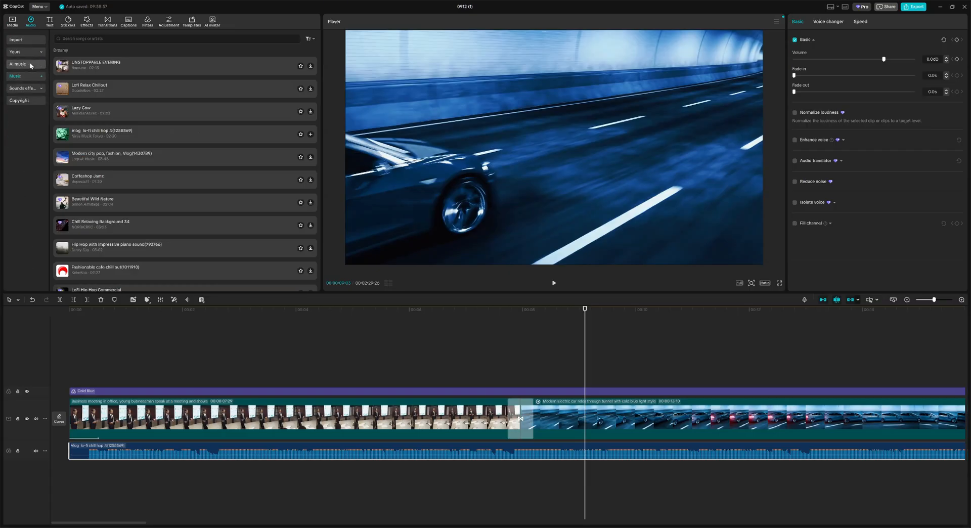
left_click(40, 77)
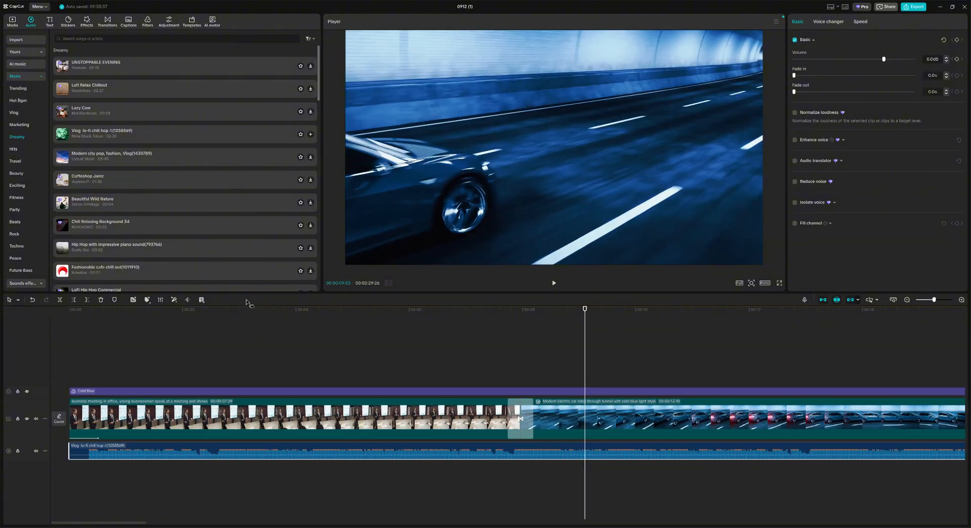
left_click(83, 311)
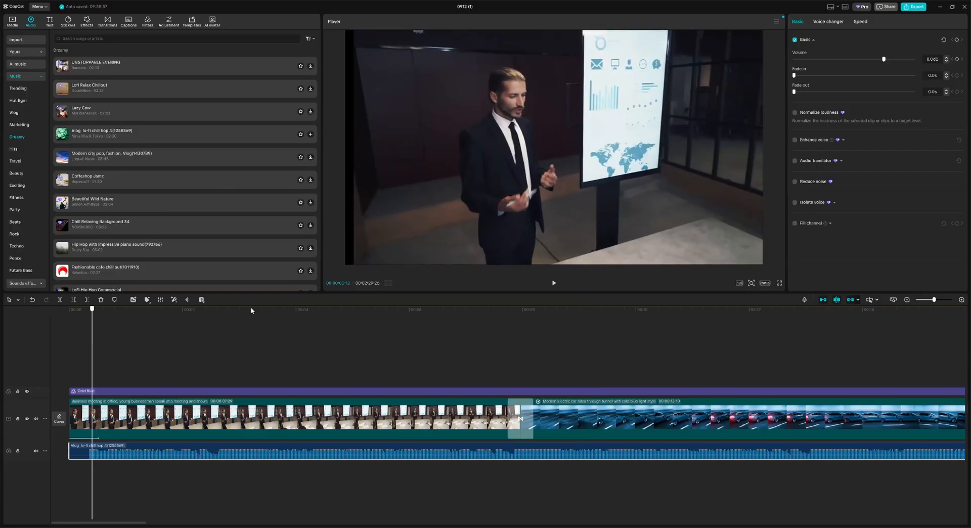
left_click(554, 283)
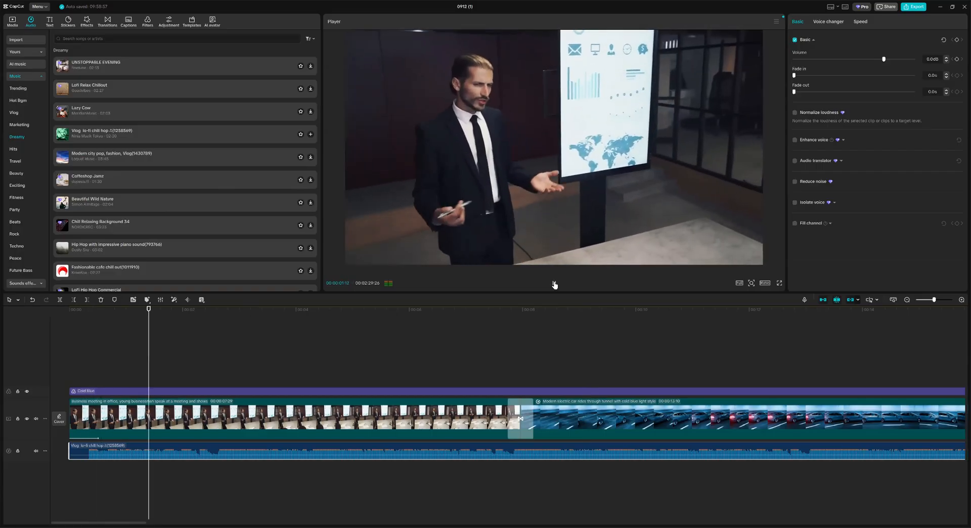
left_click(553, 284)
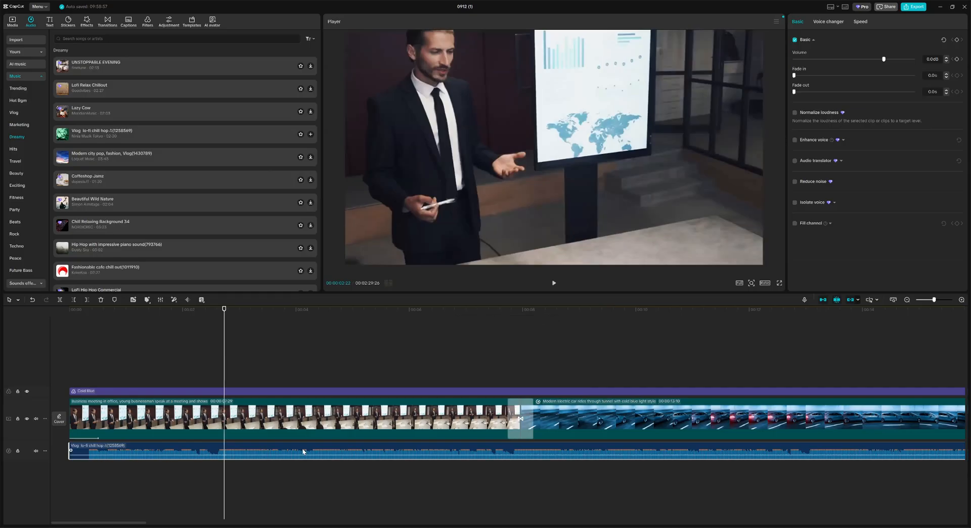
Step: Set the music track's height to Tall
left_click(45, 450)
mouse_move(74, 458)
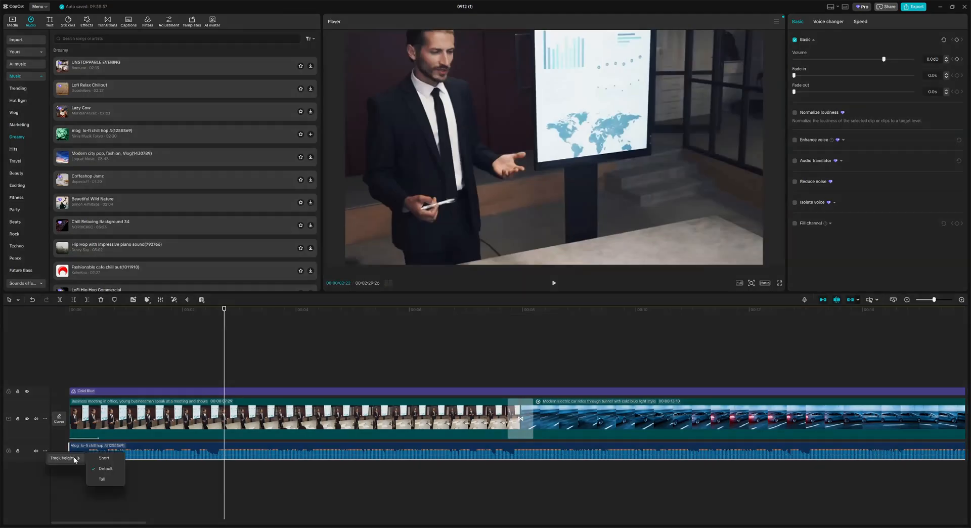
left_click(101, 479)
left_click(290, 497)
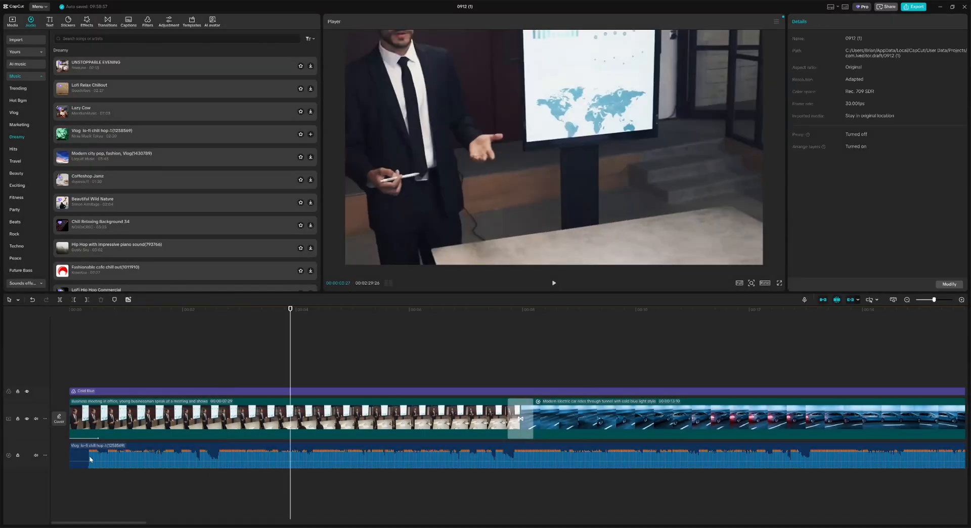
left_click(85, 312)
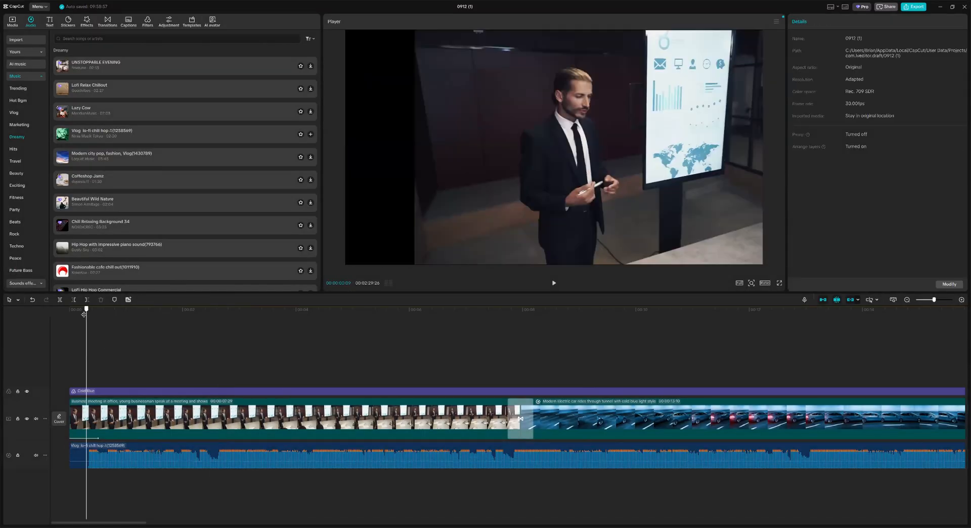
left_click(84, 314)
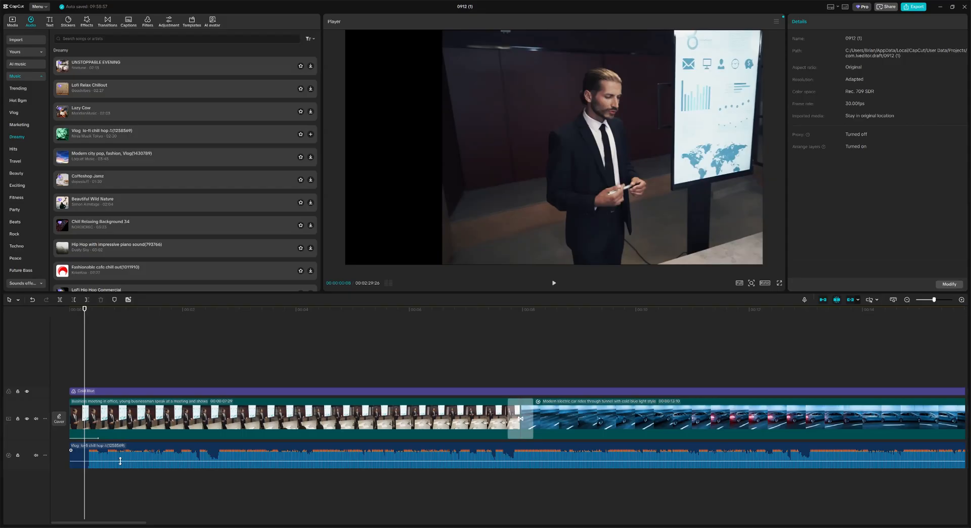
Step: Drag the music clip's volume line down to about -6.5 dB
left_click_drag(120, 460, 108, 458)
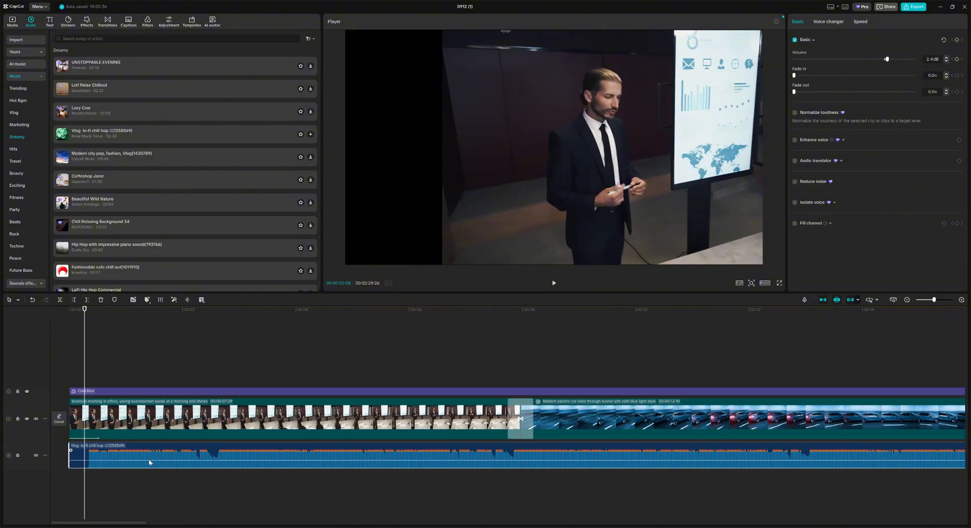
left_click_drag(150, 460, 150, 462)
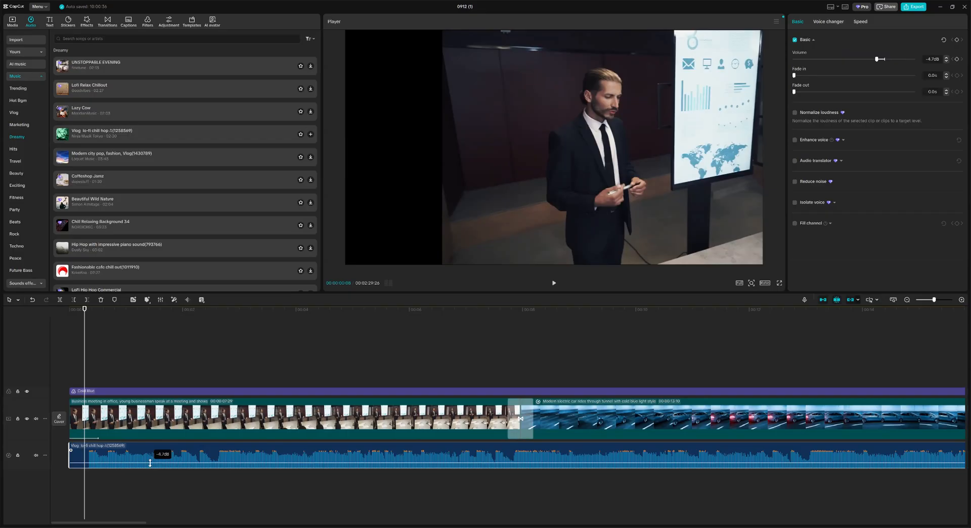
left_click_drag(150, 463, 151, 463)
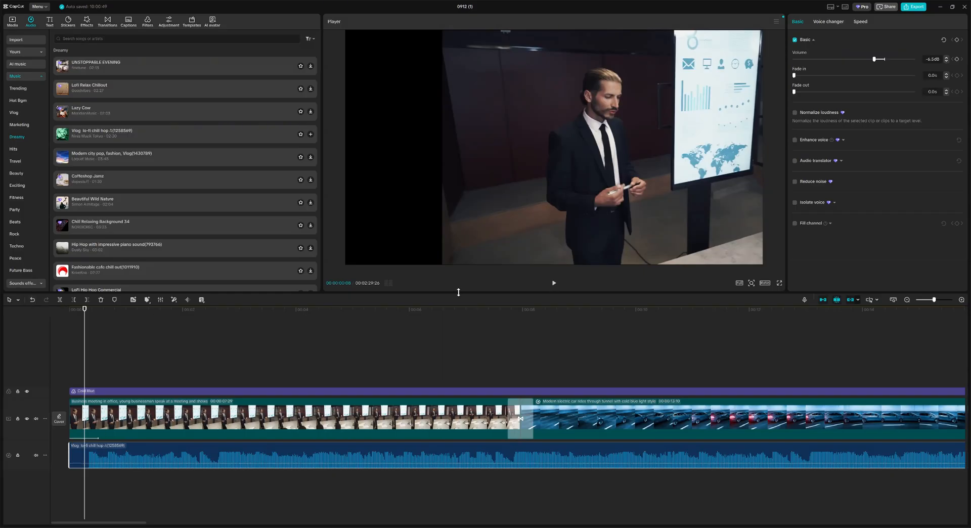
left_click(553, 283)
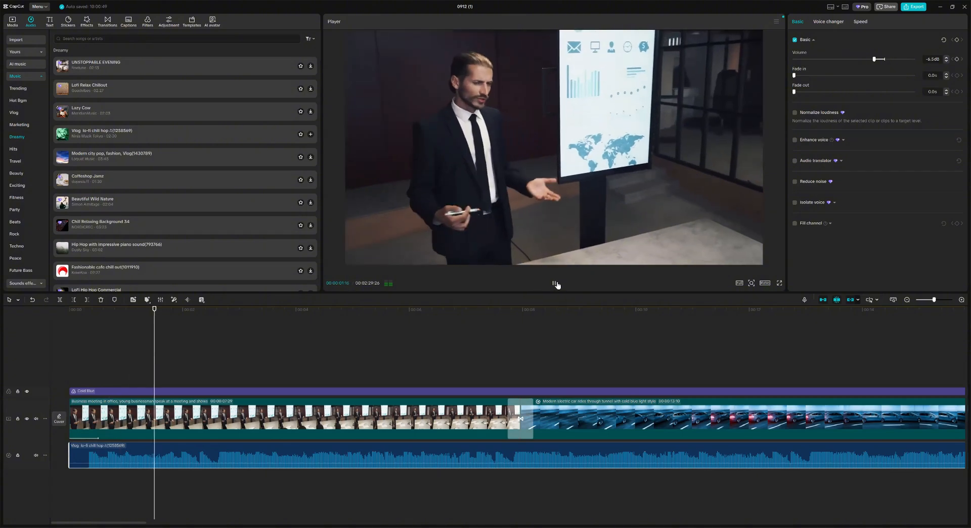
left_click(554, 284)
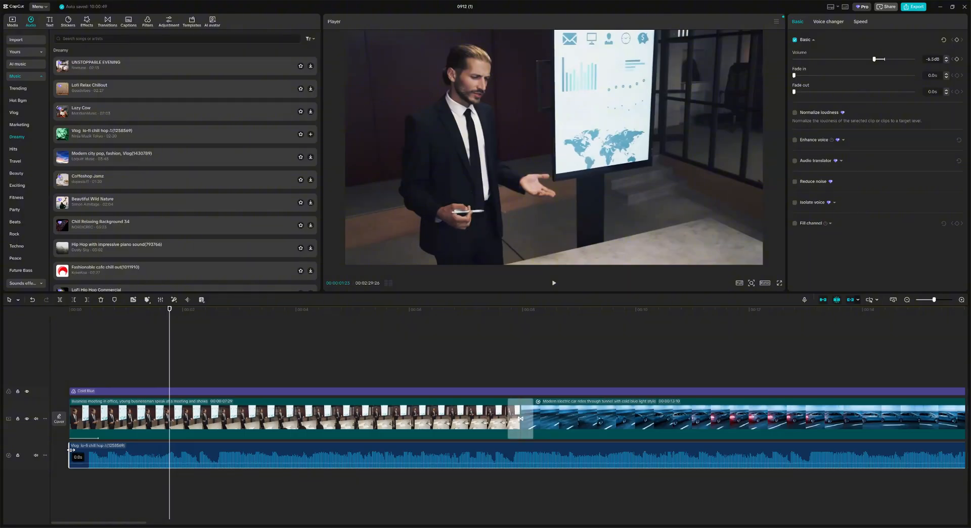
Step: Give the background music a 3.3 s fade-in and play from the start to hear it
left_click_drag(71, 450, 270, 452)
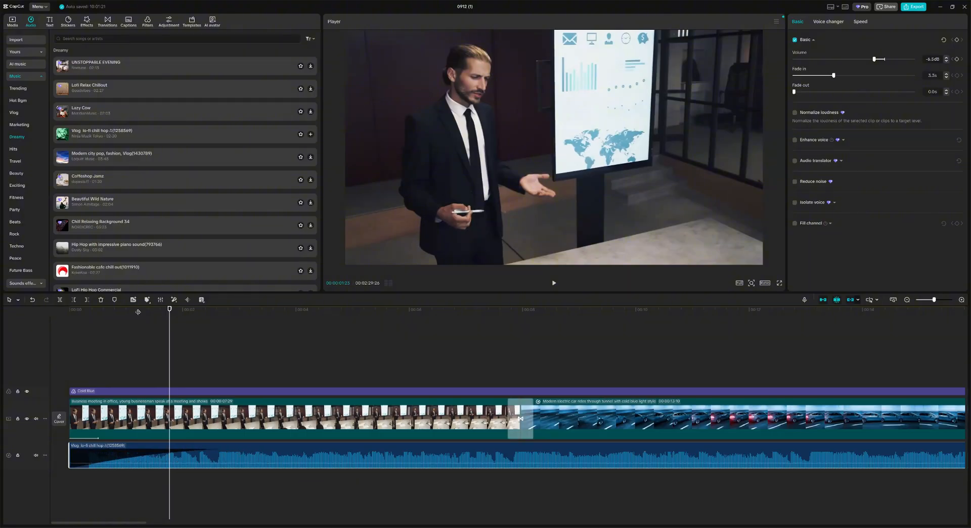
left_click(68, 309)
left_click(554, 283)
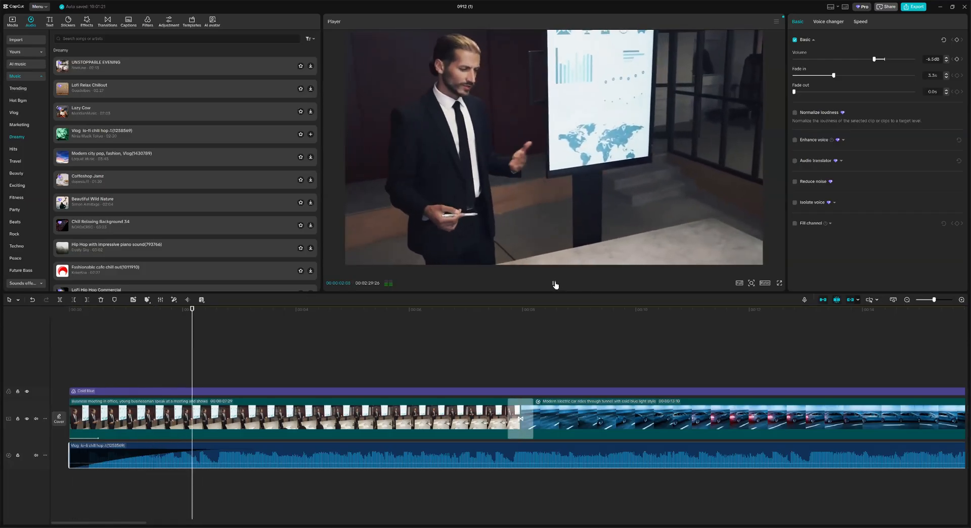
left_click(554, 283)
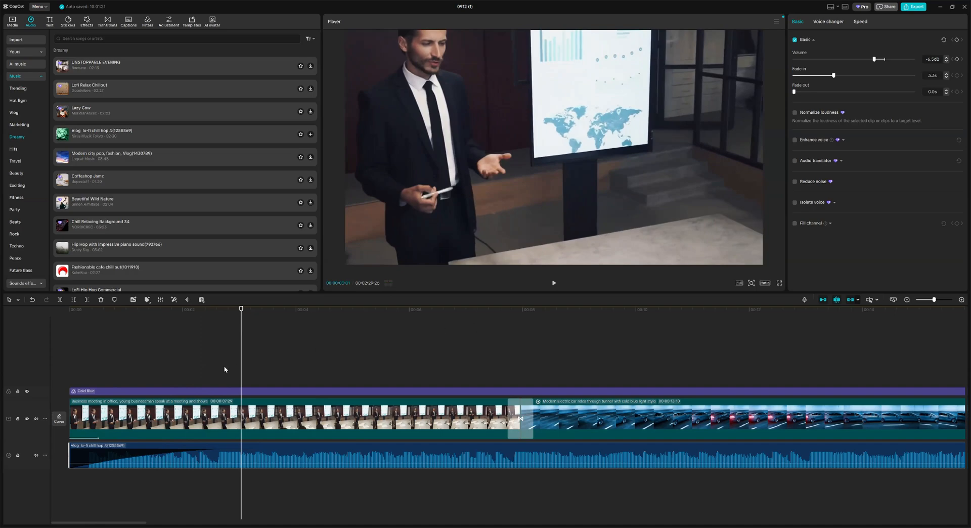
Step: Add a 7.7 s fade-out to the music's end and play the ending
left_click_drag(145, 522, 855, 455)
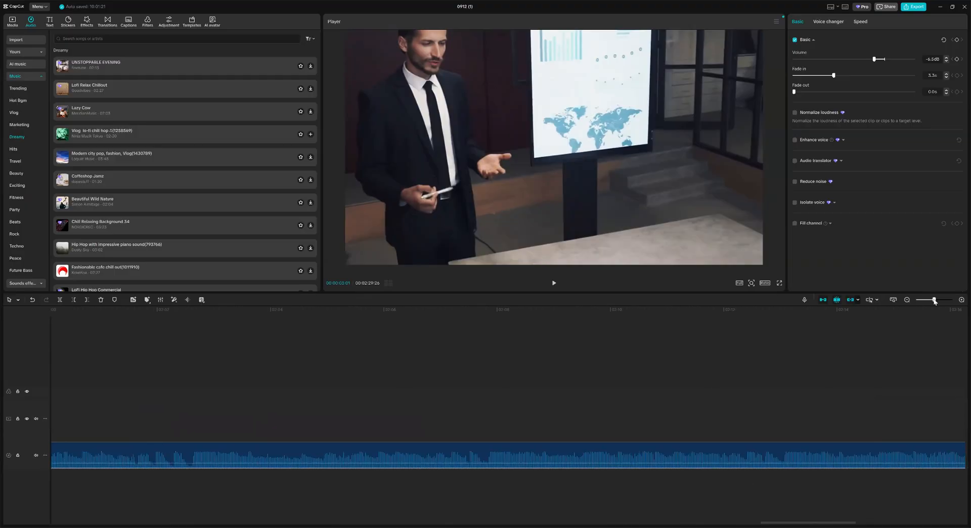
left_click_drag(934, 300, 922, 302)
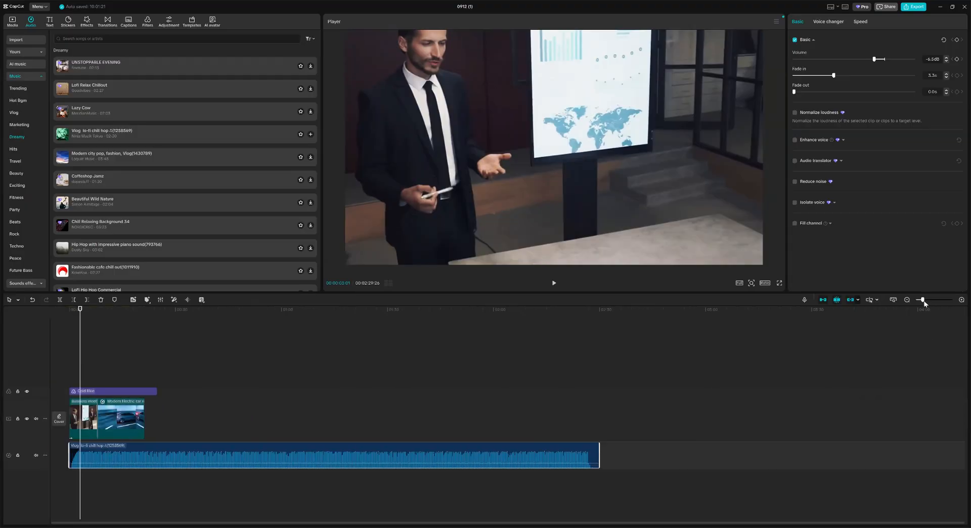
left_click_drag(599, 447, 576, 450)
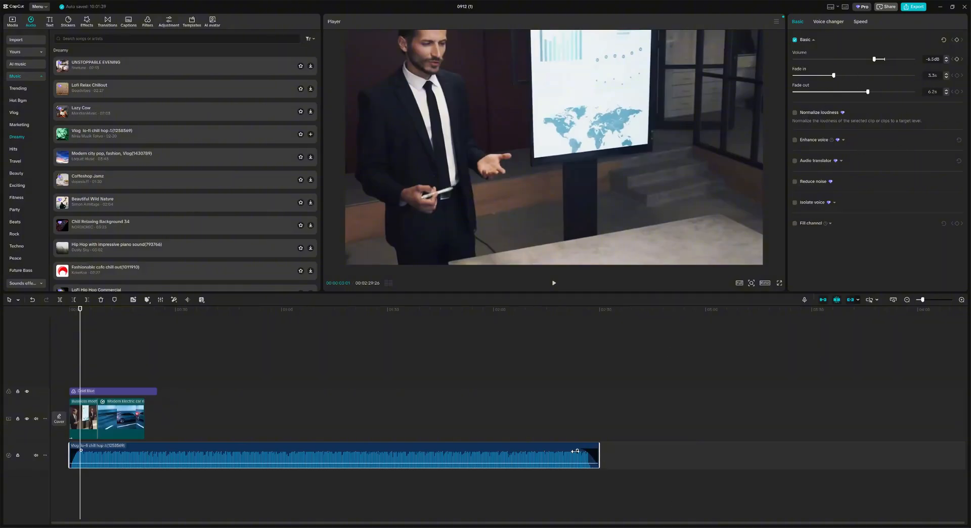
left_click_drag(577, 448, 572, 449)
left_click(566, 315)
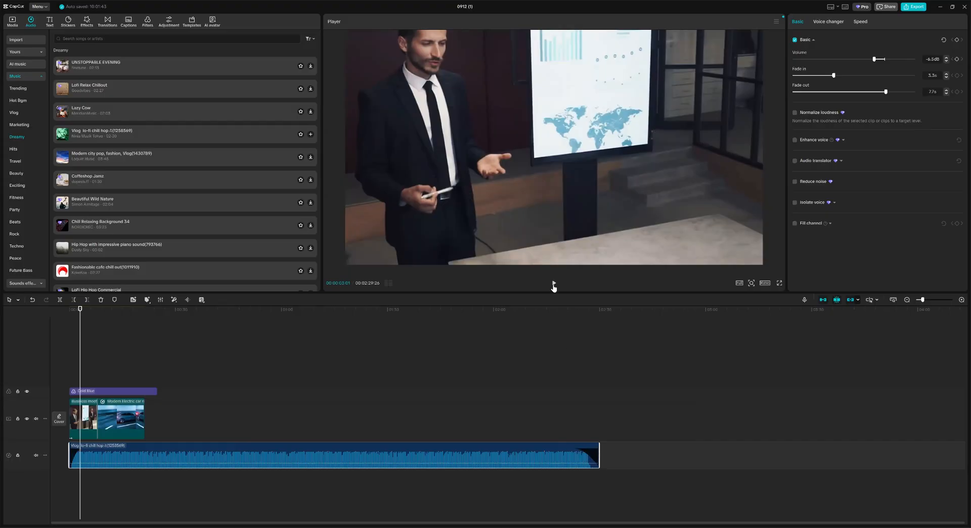
left_click(554, 285)
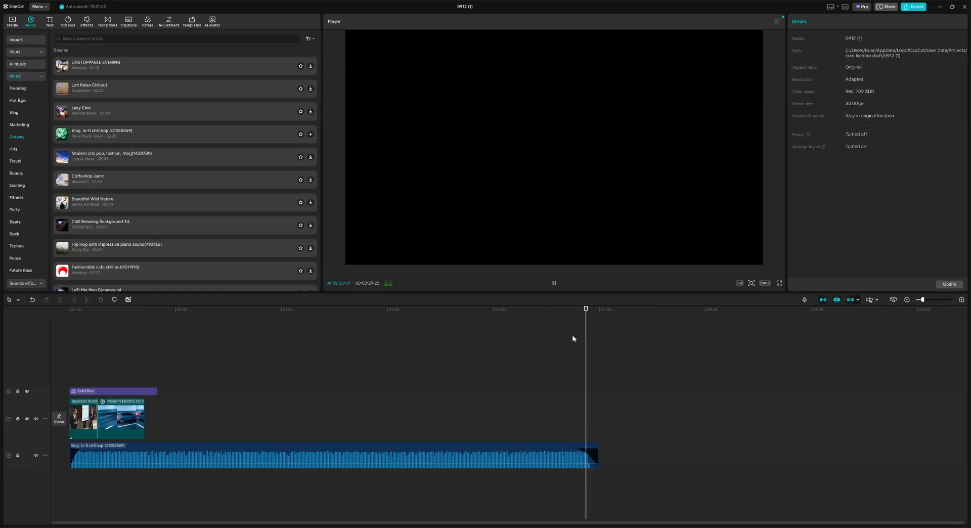
Step: Stop playback with Space and jump the playhead to 00:00:00:00 with Home
key("space")
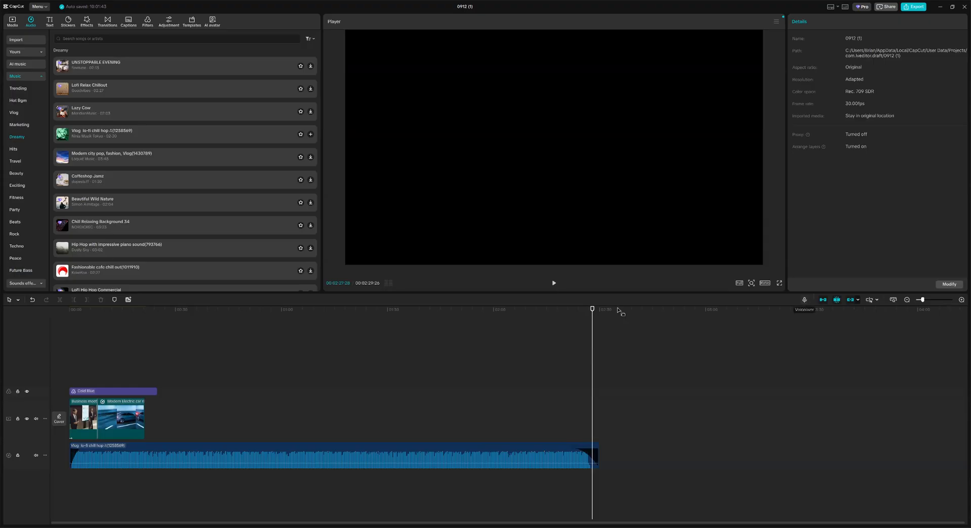
key("Home")
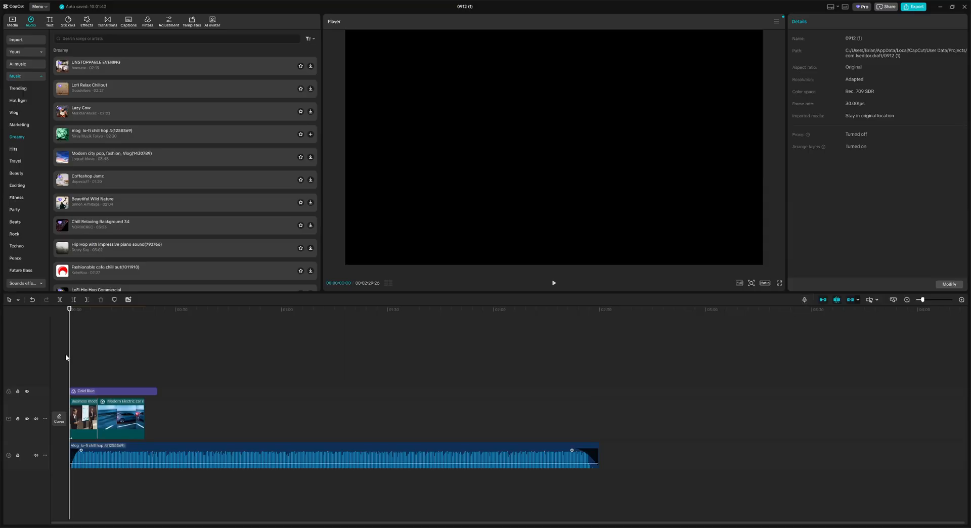
Step: Mute the music track and set the voiceover input to Yeti Nano, volume 78, echo reduction on
left_click(45, 456)
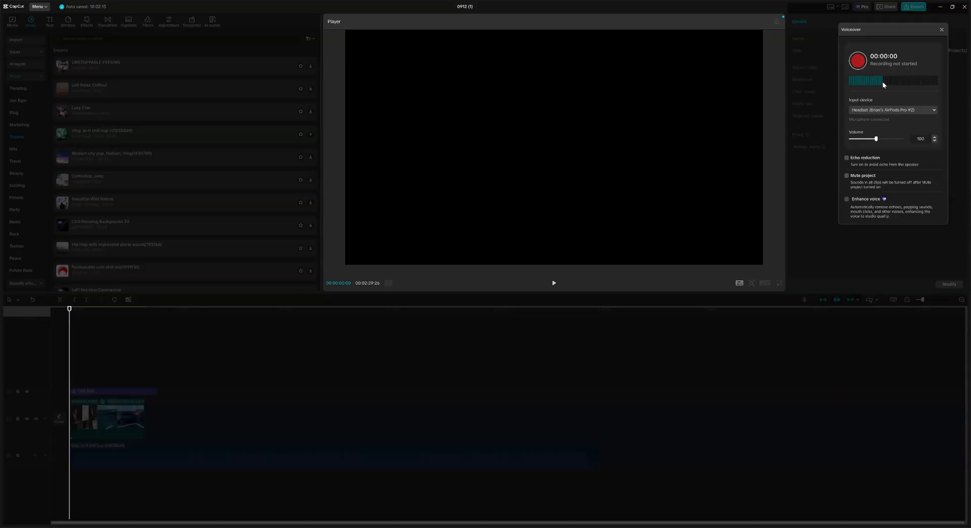
left_click(935, 110)
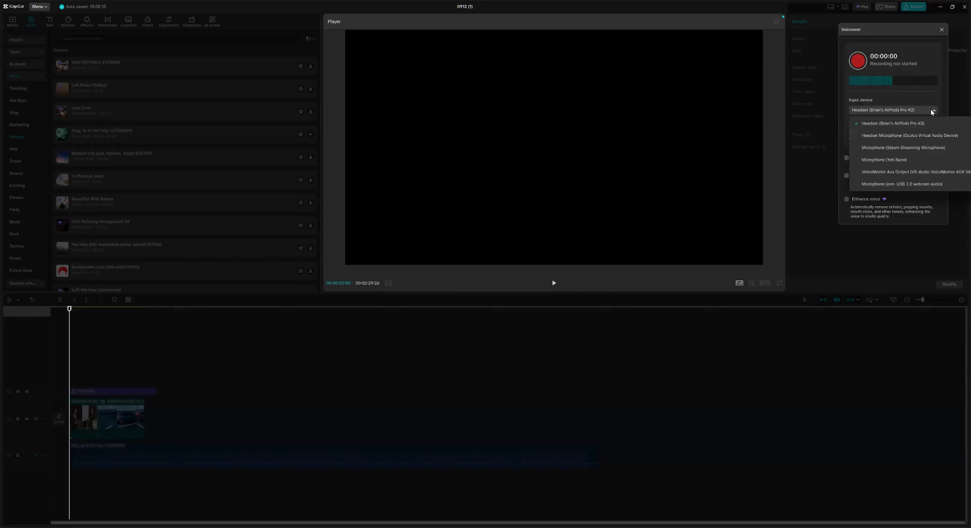
left_click(928, 160)
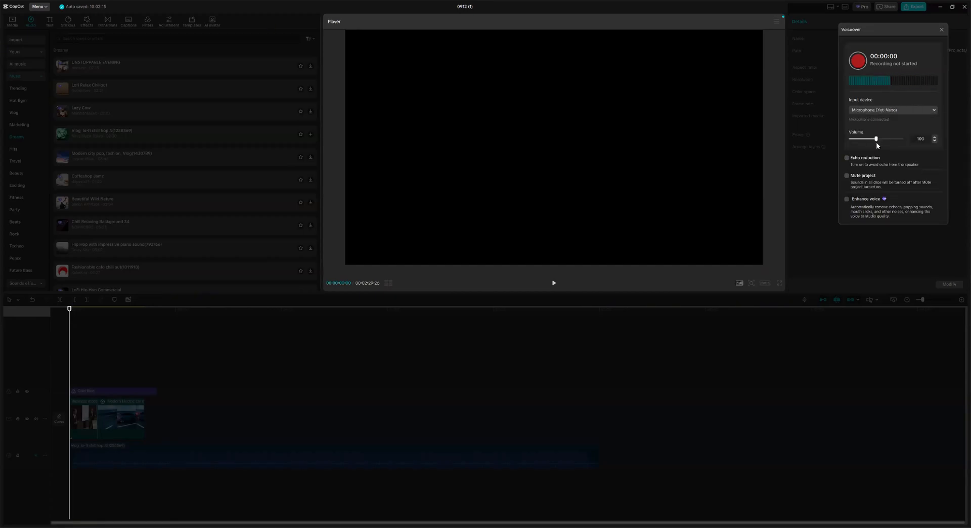
mouse_move(876, 140)
left_mouse_down()
mouse_move(863, 140)
mouse_move(876, 141)
left_mouse_up()
left_click_drag(876, 139, 874, 139)
left_click(872, 140)
left_click(845, 158)
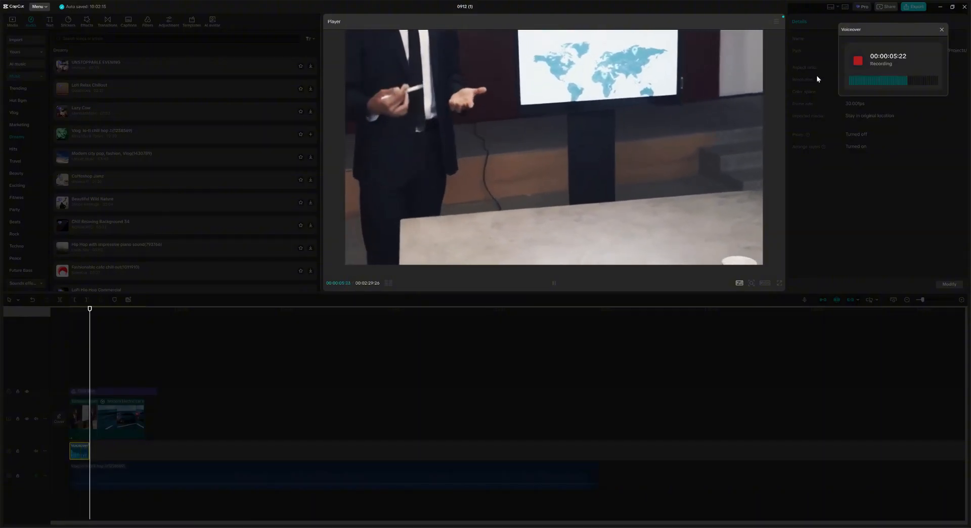
Step: Stop the Voiceover1 recording, close the recorder and return the playhead to the start
left_click(857, 62)
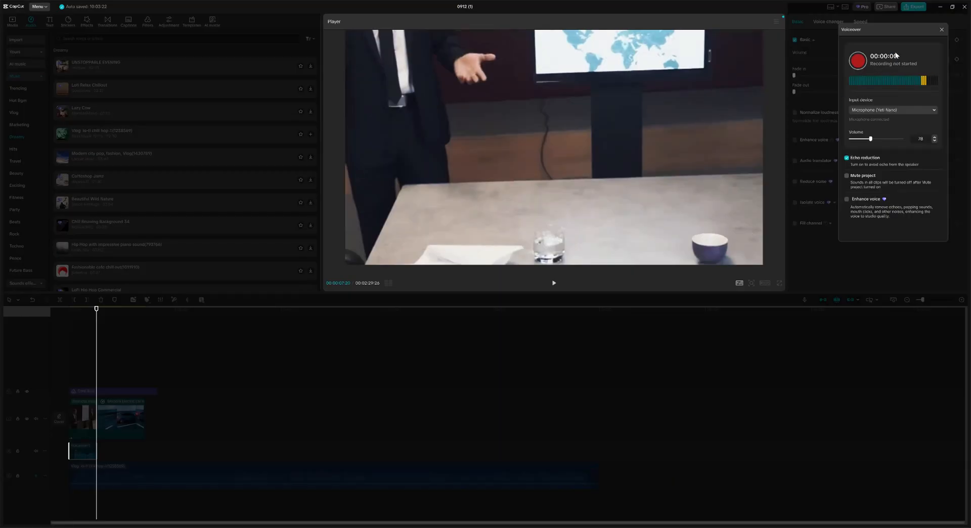
left_click(941, 32)
left_click_drag(100, 312, 79, 310)
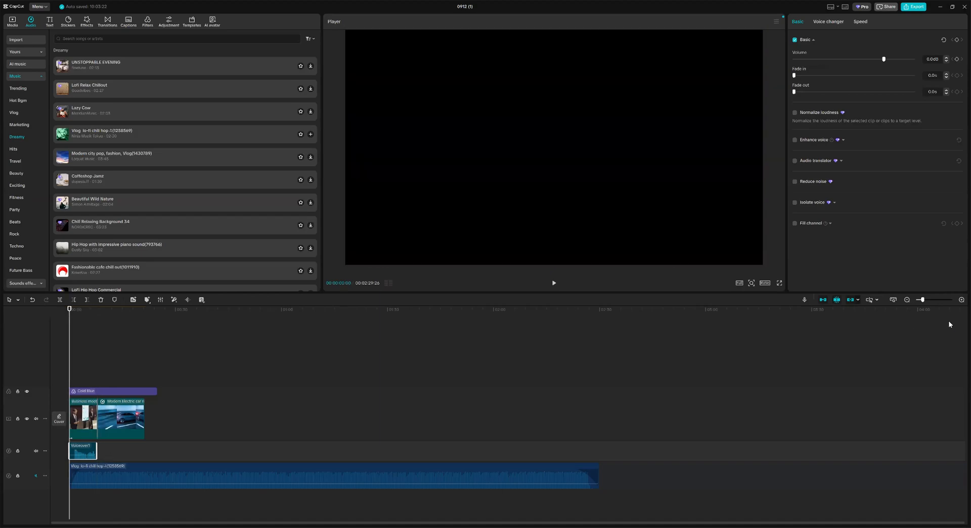
Step: Play back Voiceover1 and trim its silent opening so it starts at about 00:00:01:01
left_click(929, 300)
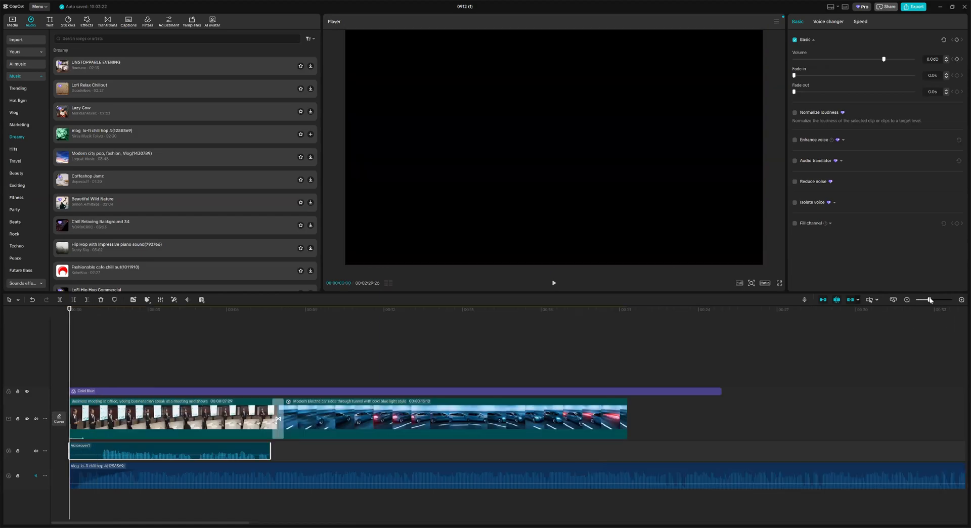
left_click(554, 283)
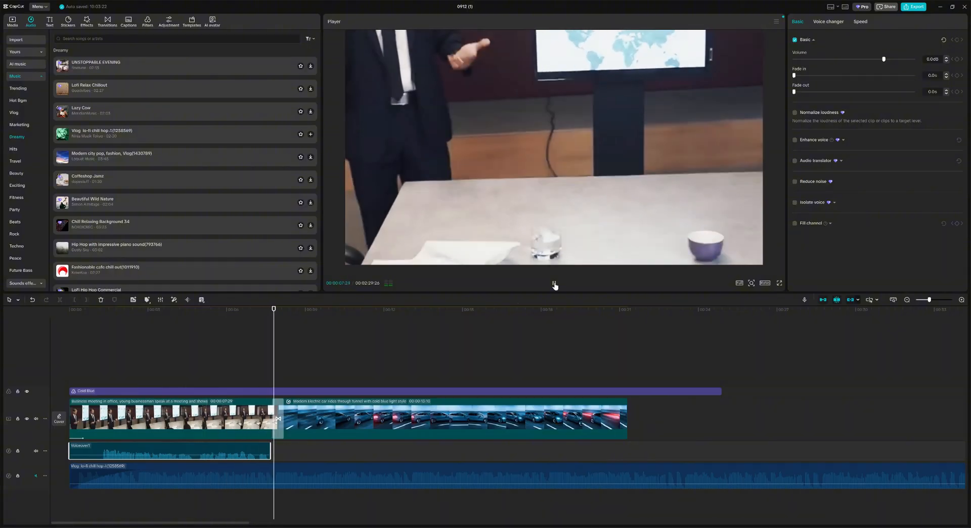
left_click(554, 284)
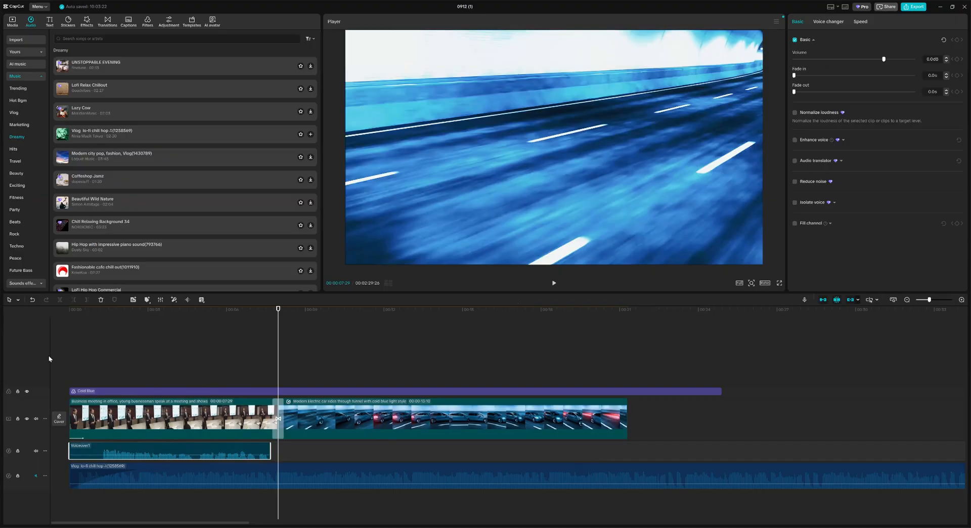
left_click_drag(93, 310, 130, 295)
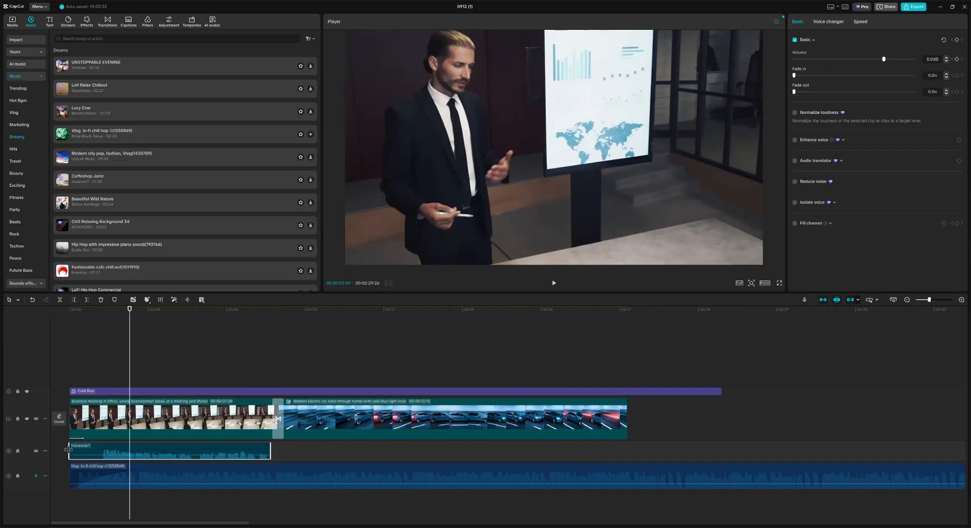
left_click_drag(68, 449, 104, 449)
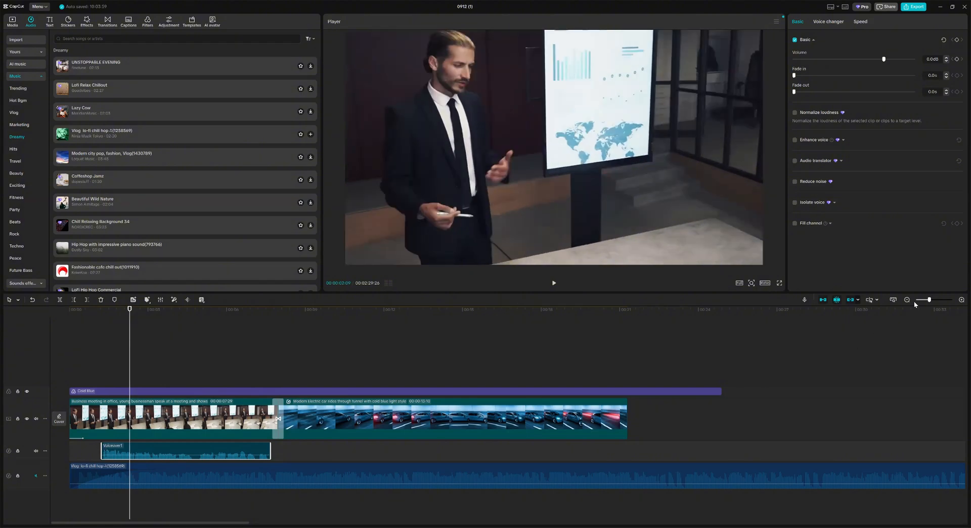
left_click_drag(933, 298, 935, 300)
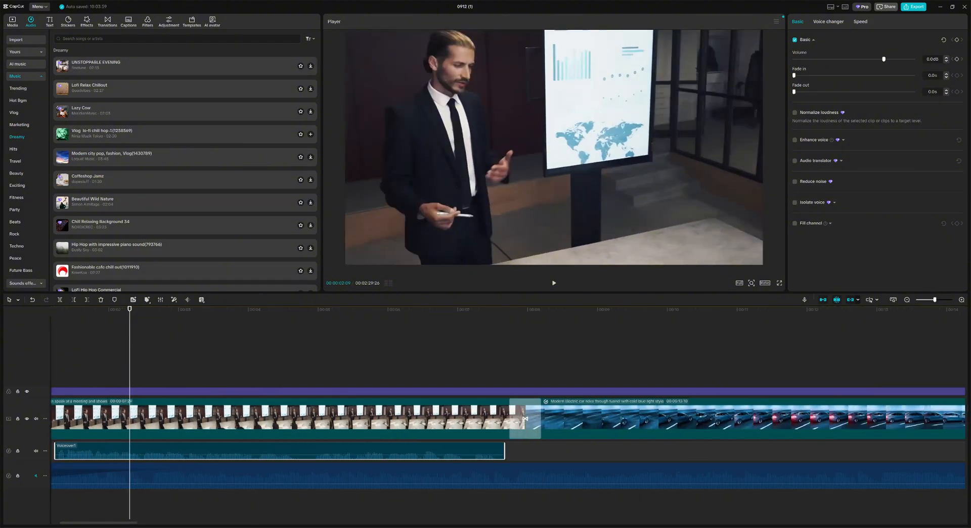
scroll(162, 373, "down", 1)
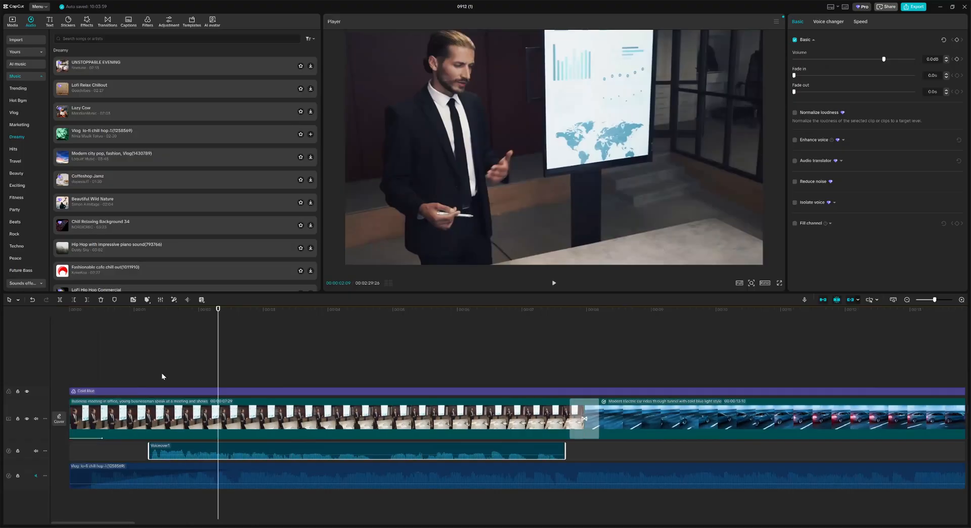
left_click(110, 323)
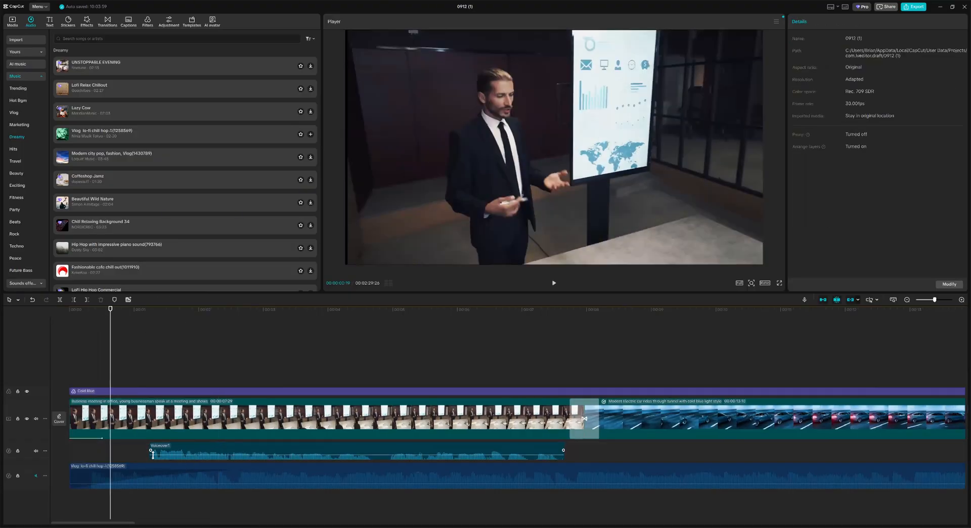
left_click(182, 404)
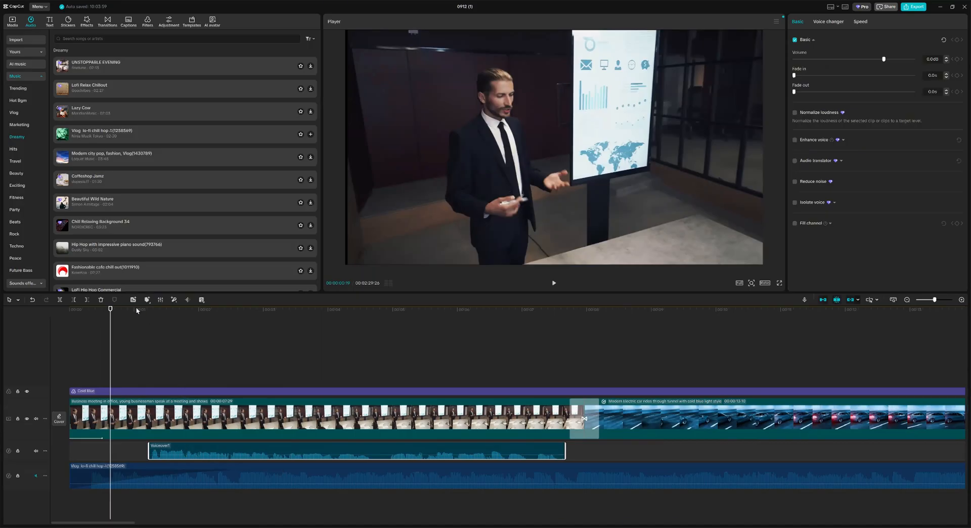
left_click(147, 300)
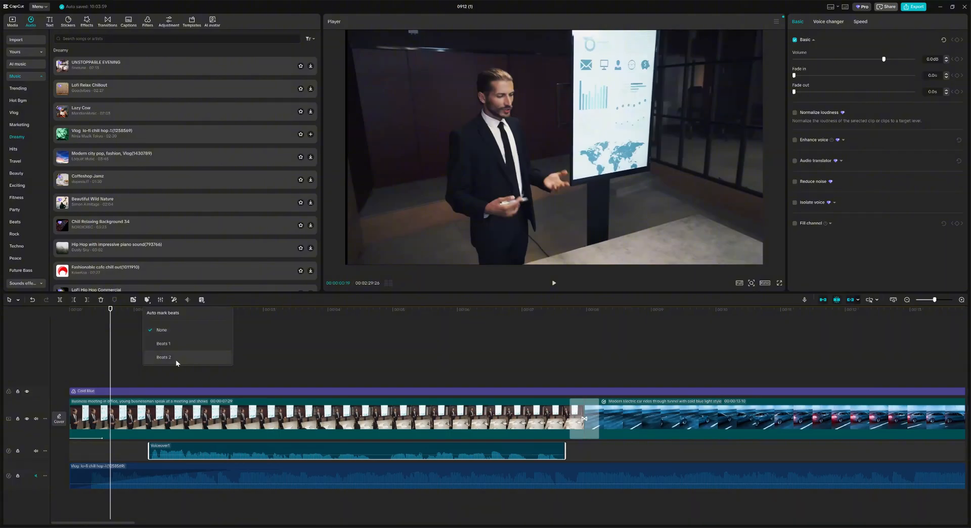
left_click(168, 344)
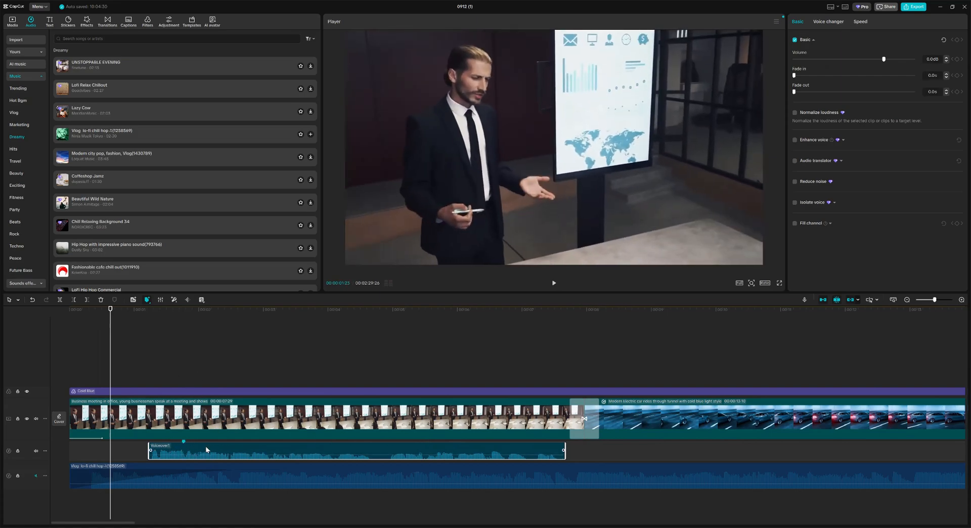
left_click_drag(196, 448, 117, 448)
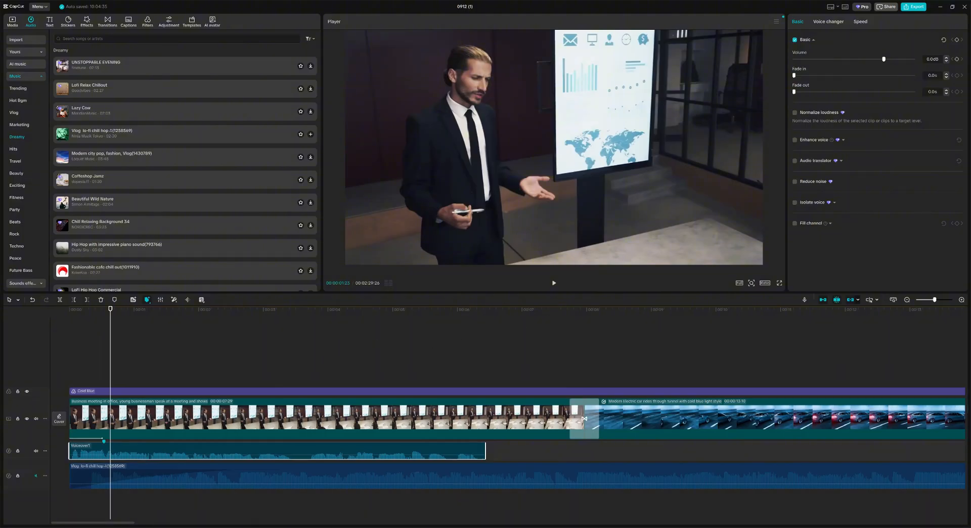
mouse_move(54, 522)
left_mouse_down()
mouse_move(177, 519)
mouse_move(69, 516)
left_mouse_up()
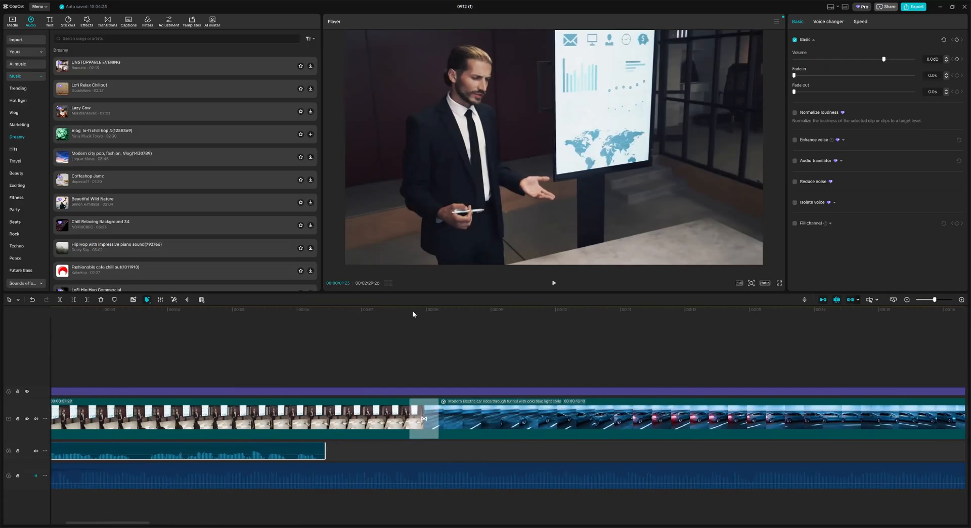
Step: Record Voiceover2 from the 00:07:16 mark, then stop and close the recorder
left_click(396, 308)
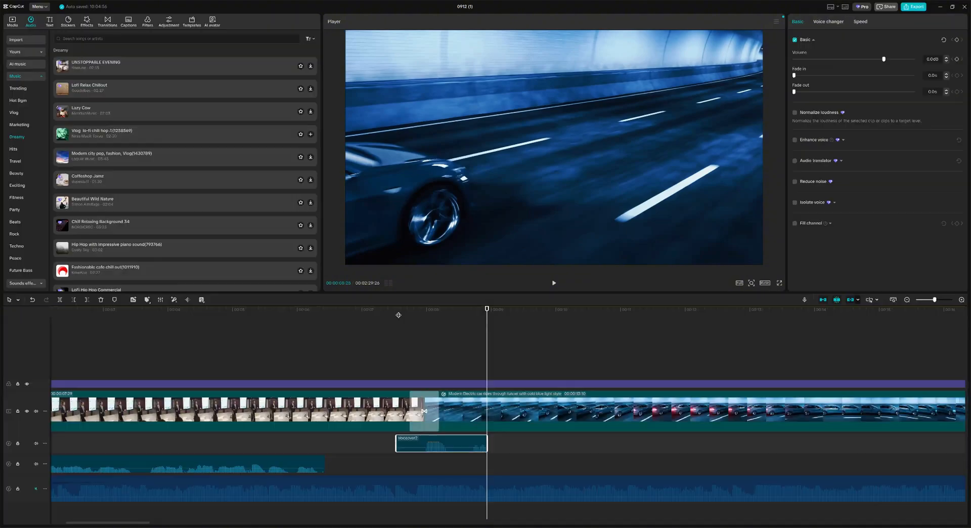
left_click(396, 312)
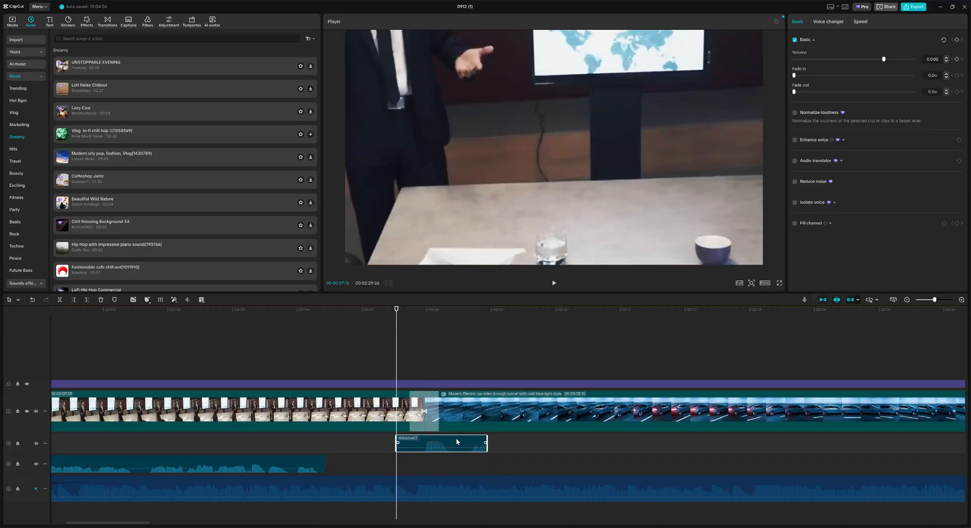
Step: Shift Voiceover2 slightly earlier and onto Voiceover1's track
left_click_drag(452, 439, 446, 438)
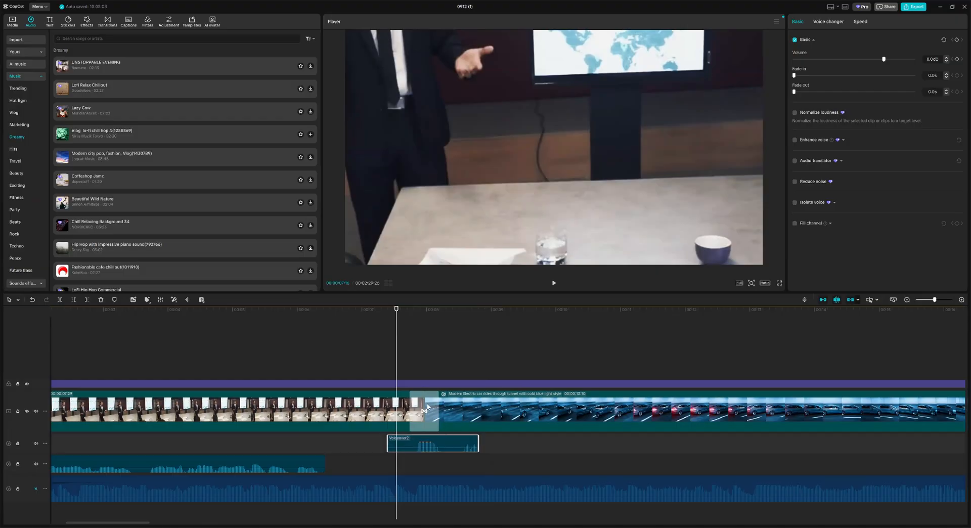
left_click(554, 284)
left_click(553, 285)
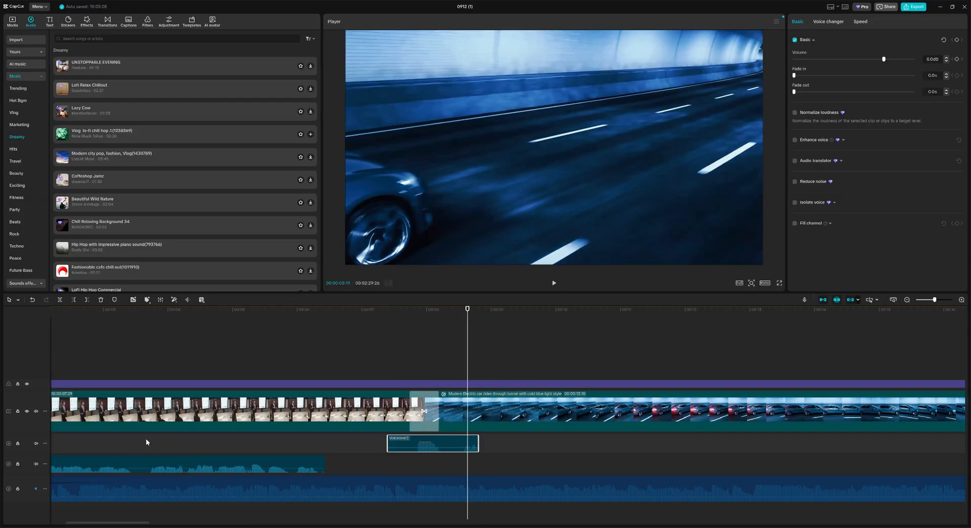
left_click_drag(451, 439, 449, 459)
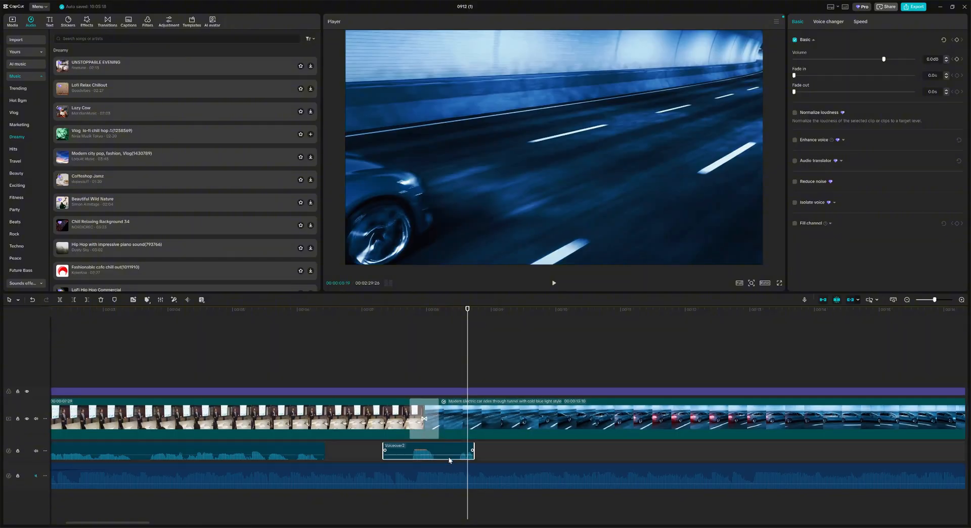
scroll(368, 506, "left", 5)
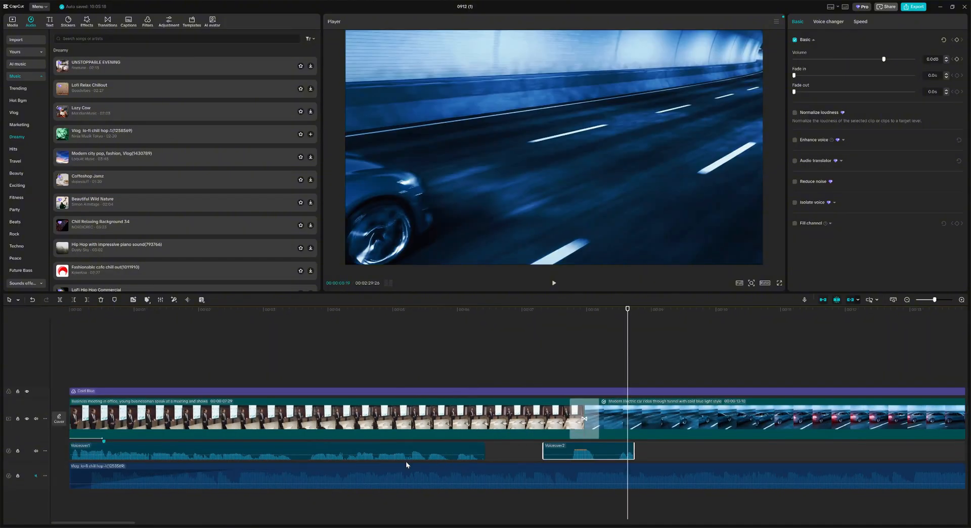
Step: Unmute the background music track and play the edit from the start
left_click(35, 476)
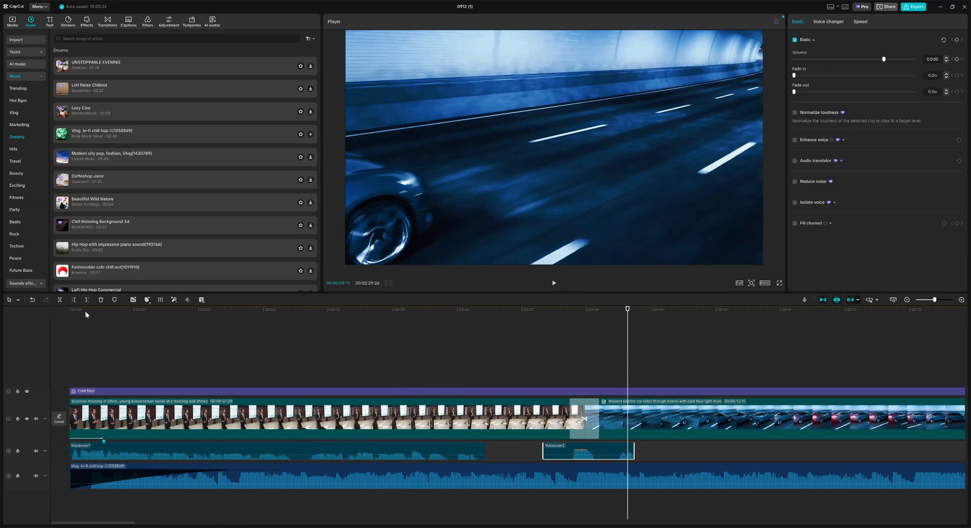
left_click_drag(81, 310, 73, 311)
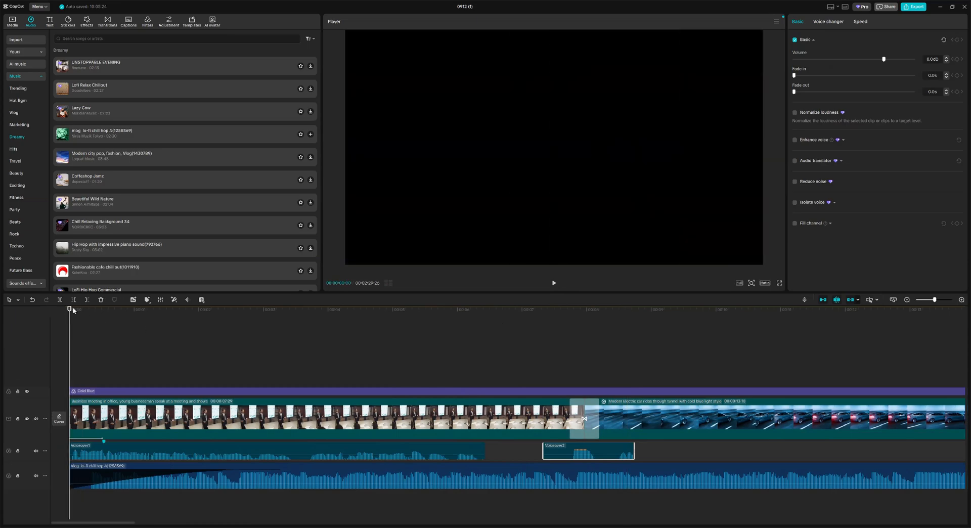
left_click(553, 283)
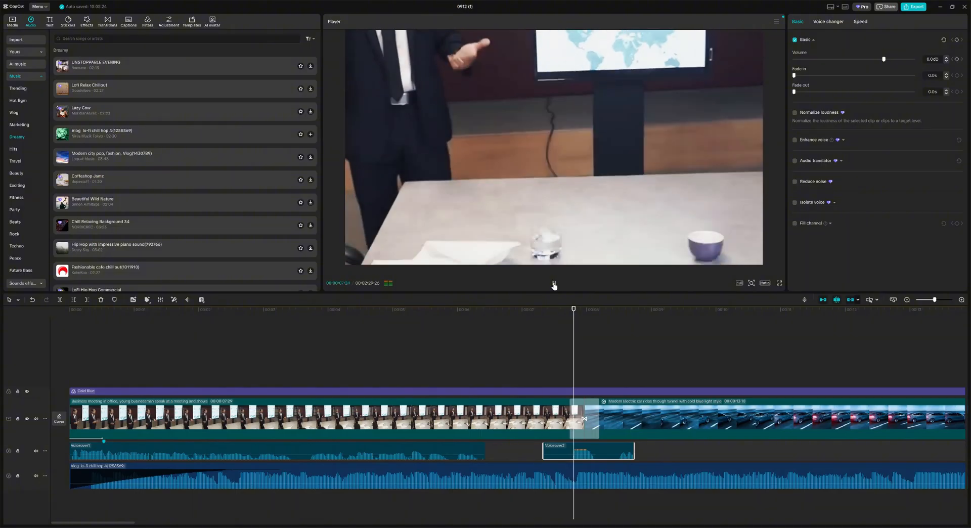
left_click(554, 283)
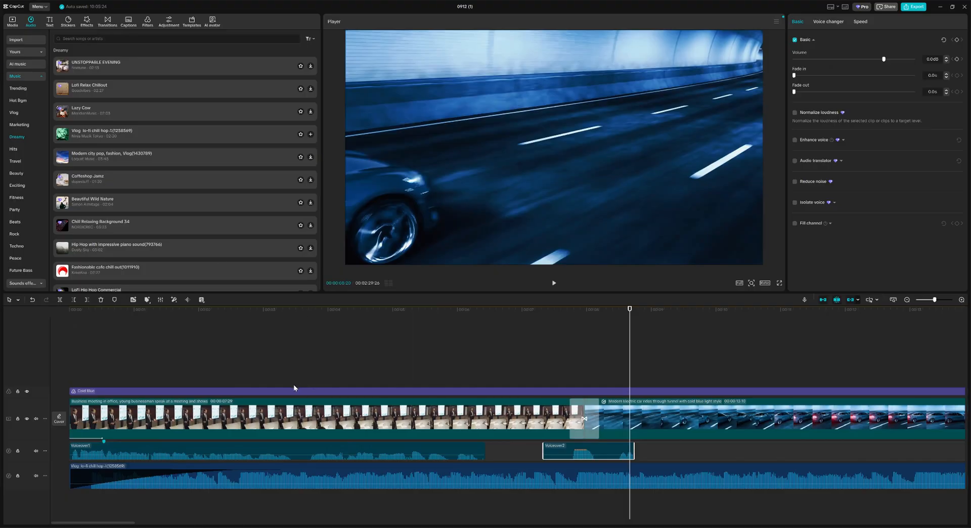
Step: Turn the background music down to about -17 dB and raise Voiceover2's volume to 1.0 dB
left_click(188, 478)
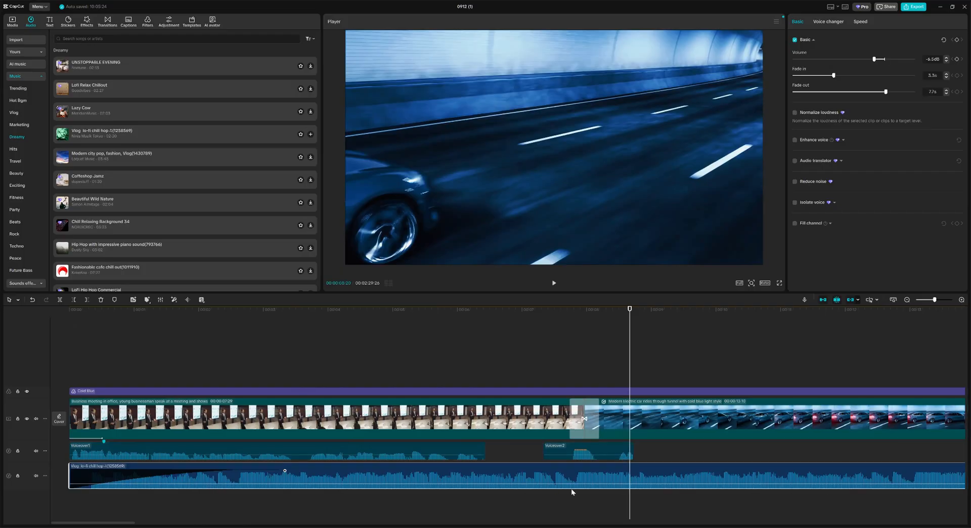
left_click_drag(934, 300, 940, 300)
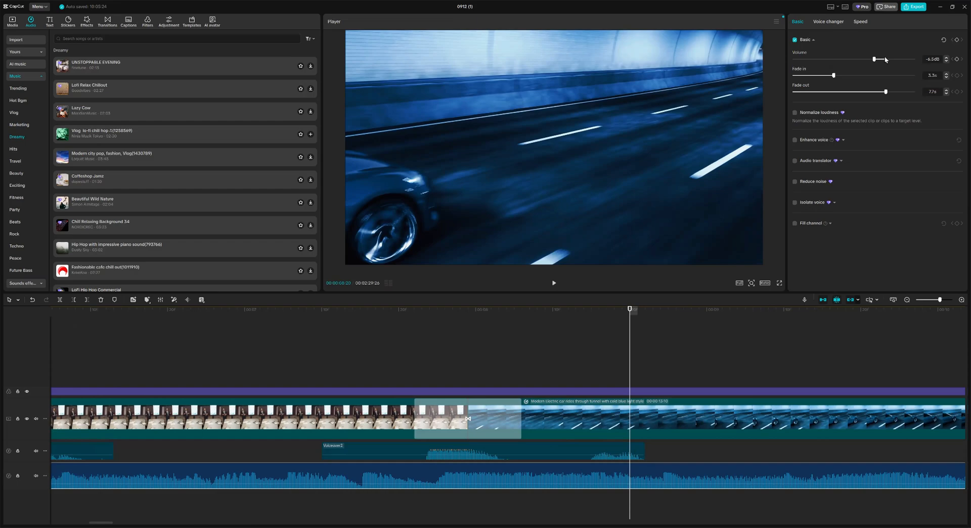
left_click_drag(886, 59, 865, 60)
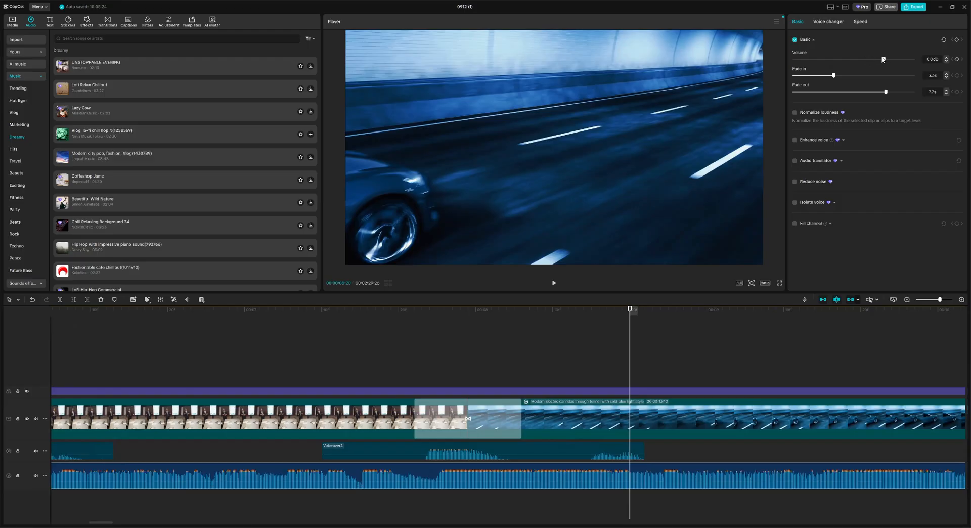
left_click(883, 59)
left_click_drag(884, 60, 856, 63)
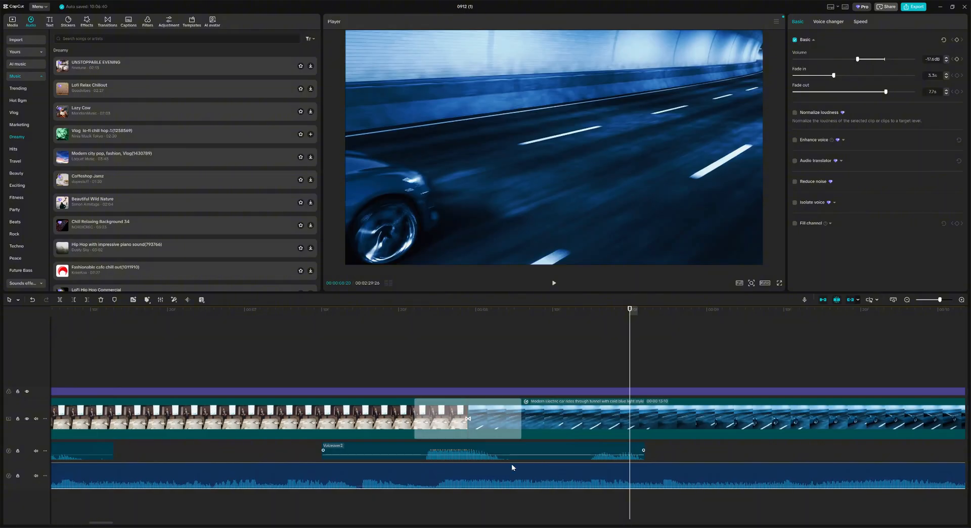
mouse_move(514, 453)
left_mouse_down()
mouse_move(519, 444)
mouse_move(518, 458)
left_mouse_up()
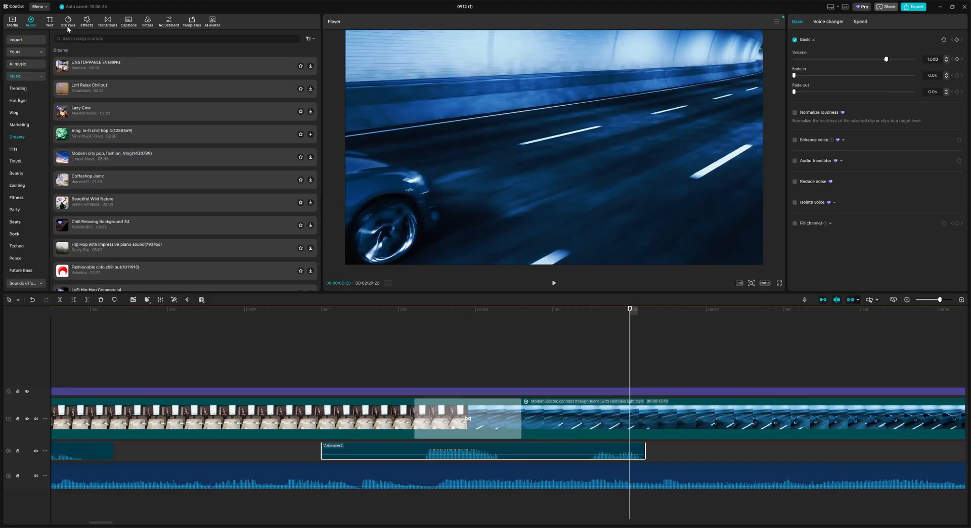
left_click(49, 21)
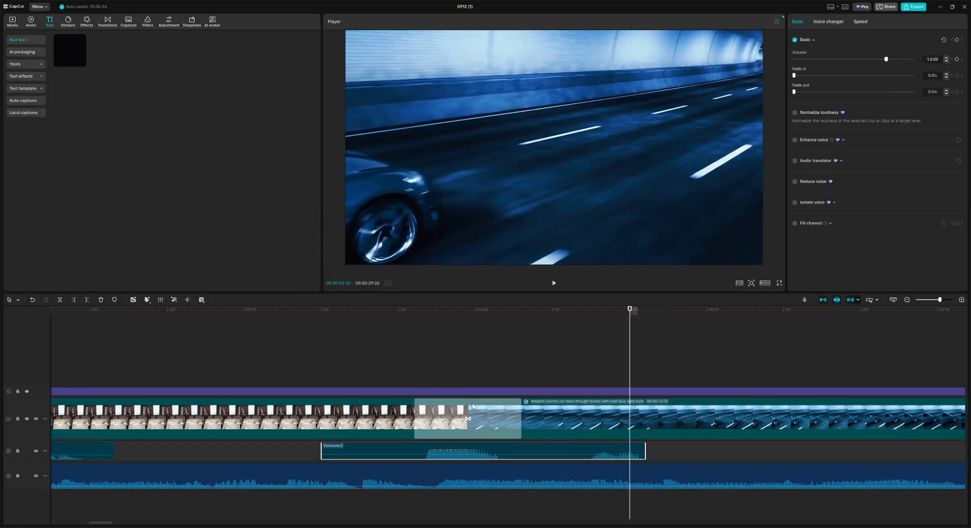
Step: Preview the Default text style over the footage at about 00:07:21
left_click(406, 331)
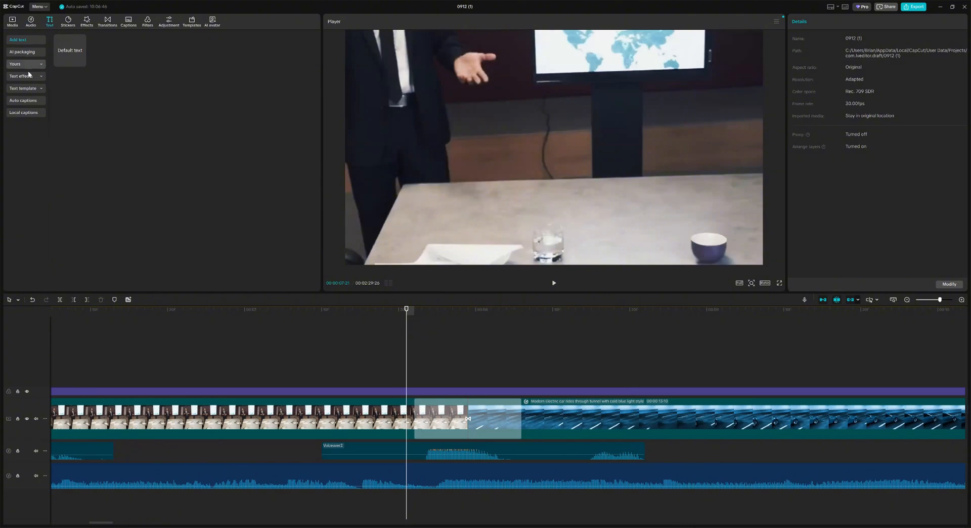
left_click(78, 50)
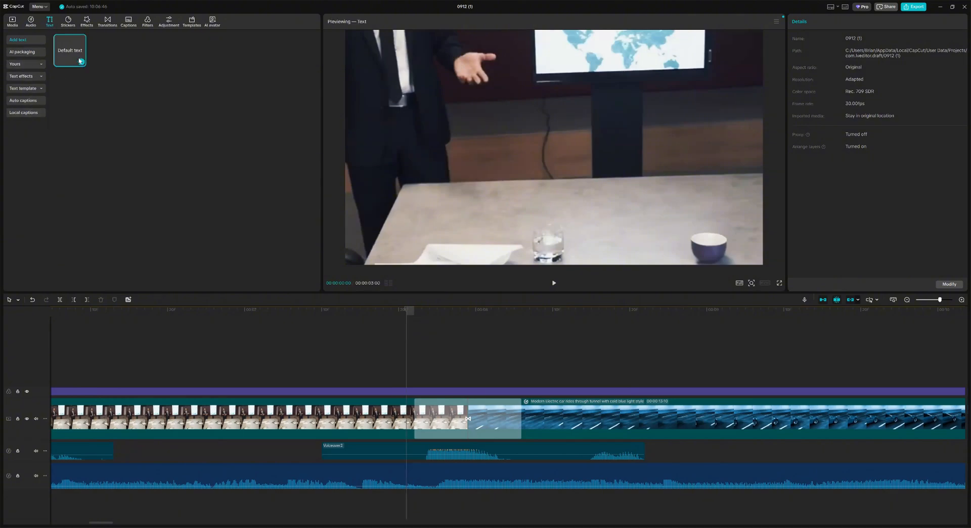
left_click(554, 282)
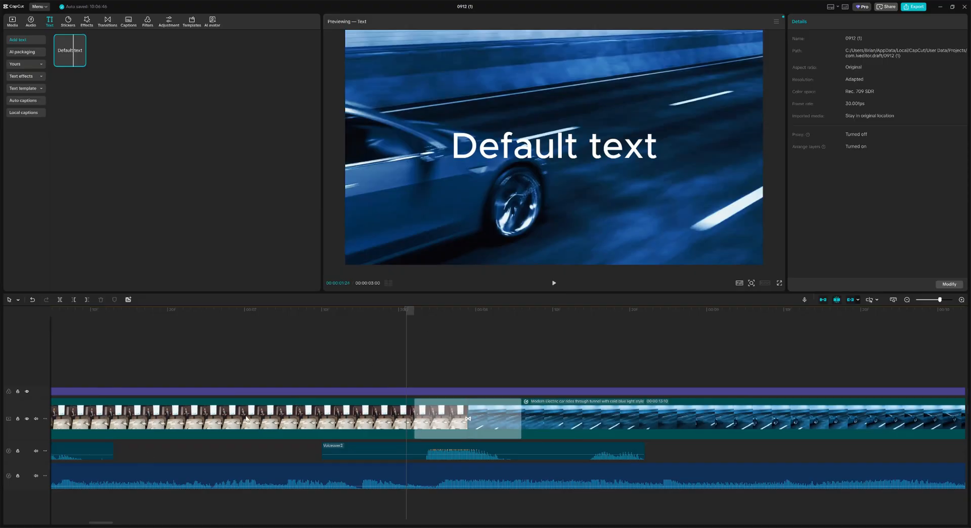
left_click(553, 283)
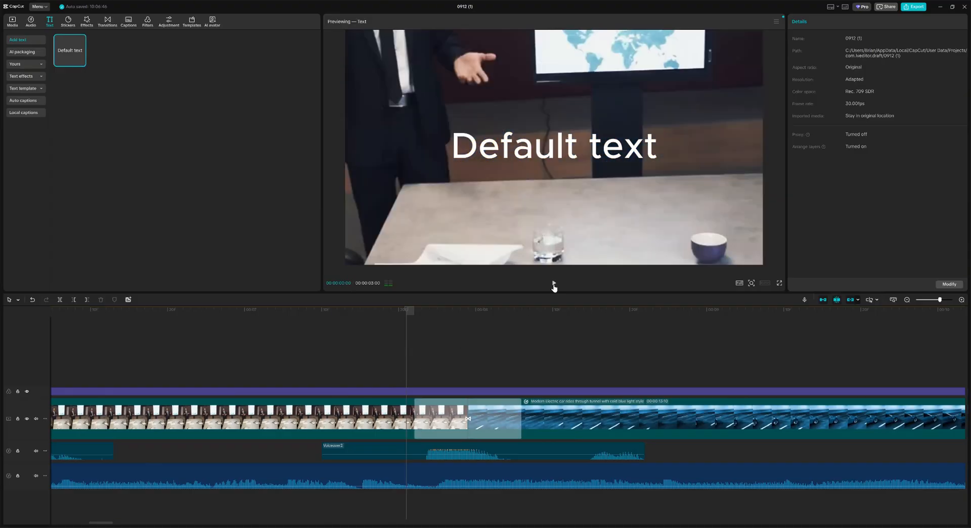
left_click(554, 285)
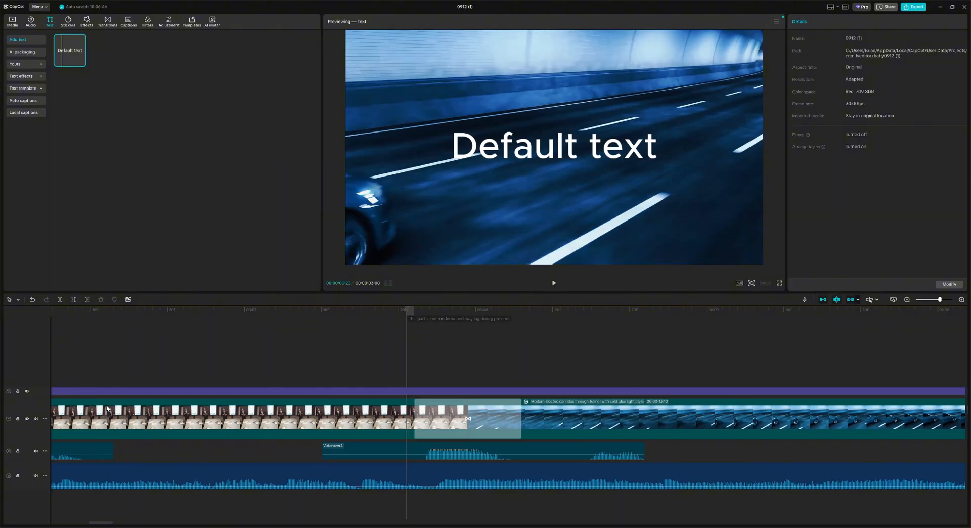
Step: Mute the voiceover and music tracks and play the video silently
left_click(35, 451)
left_click(35, 475)
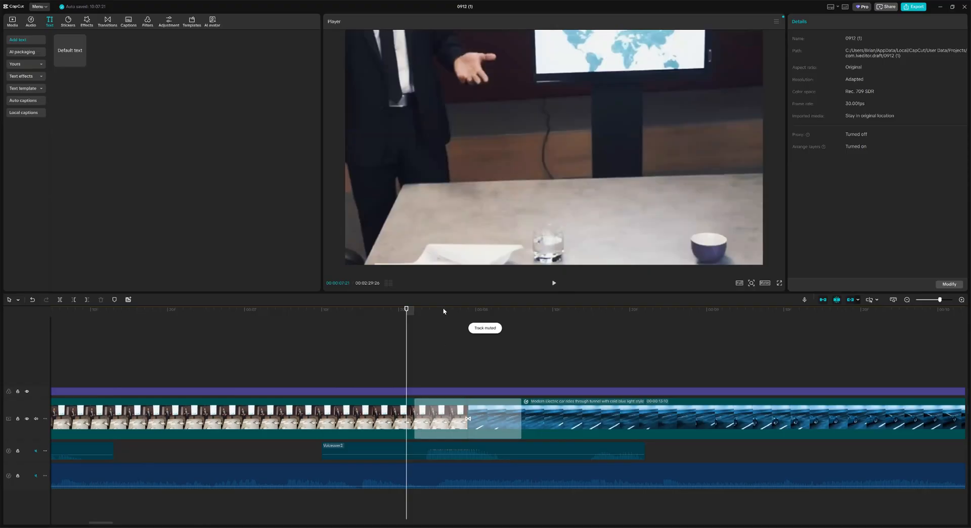
key("space")
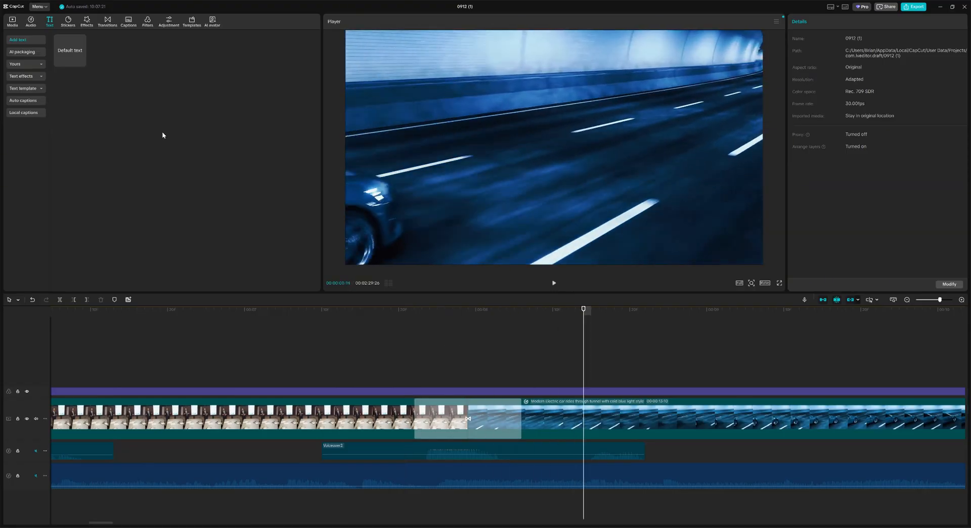
left_click(399, 314)
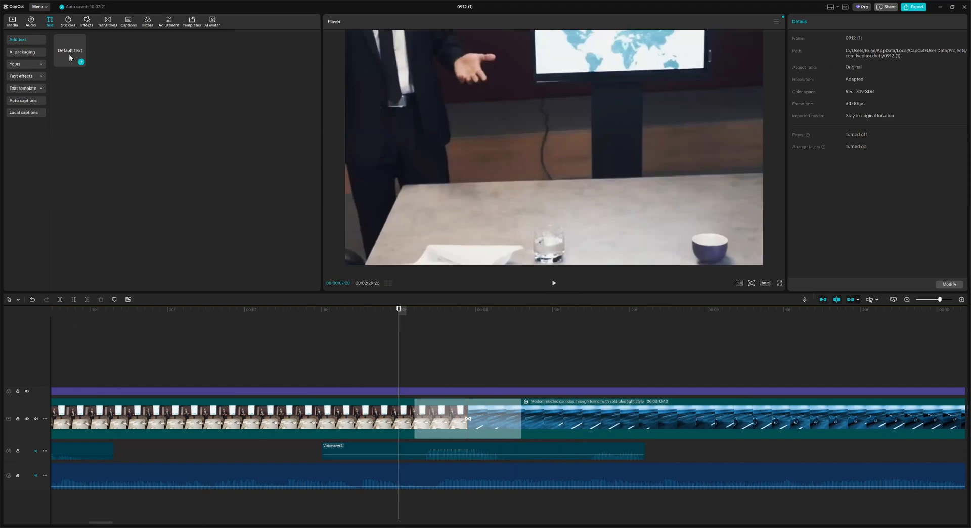
Step: Place the Default text on a new track above the meeting-to-car cut and play it back
left_click_drag(433, 380, 170, 379)
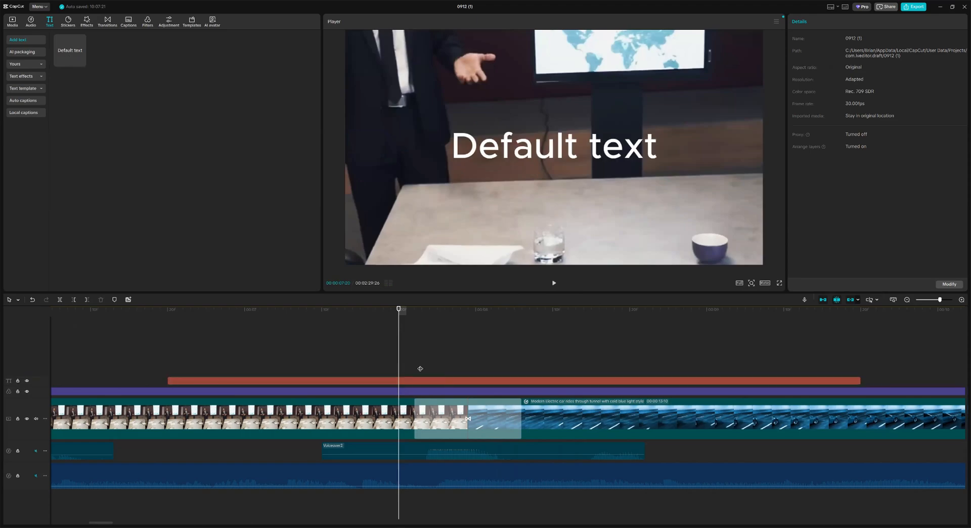
left_click(224, 383)
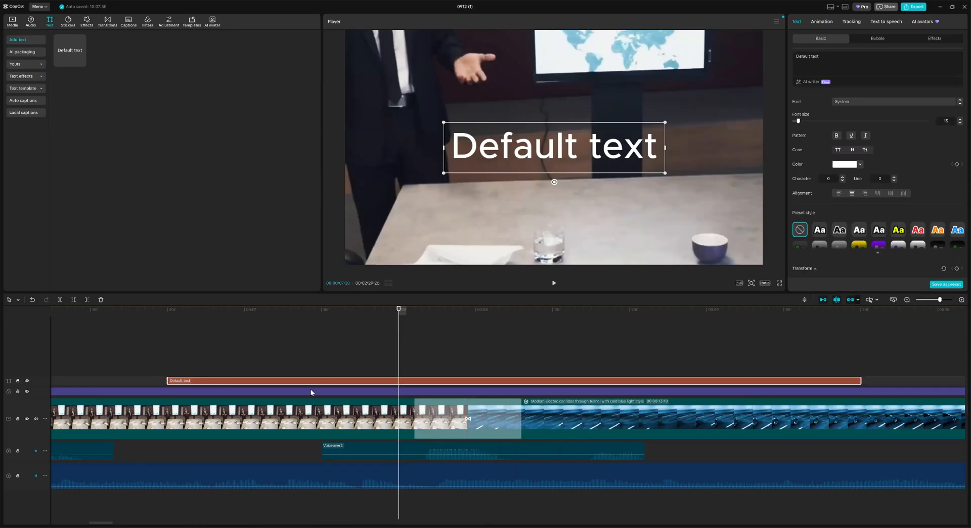
left_click(152, 310)
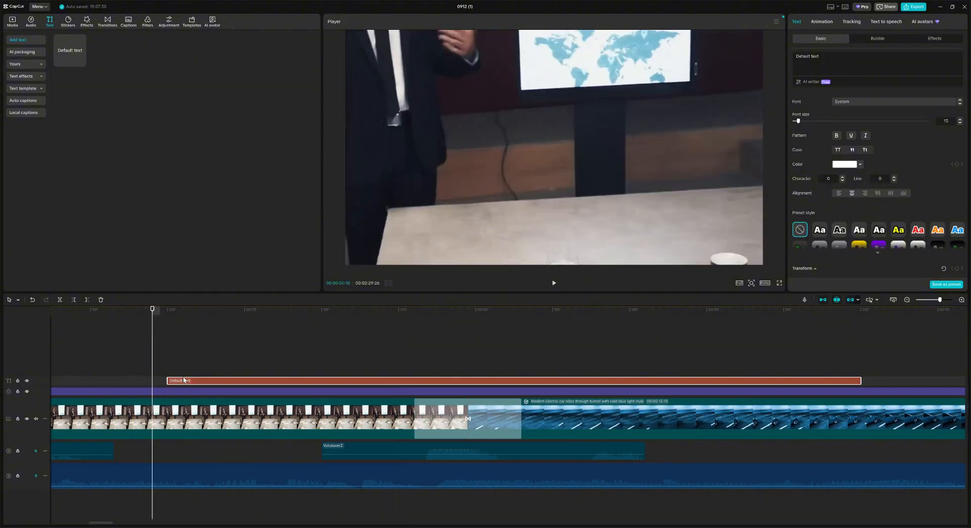
left_click_drag(938, 299, 935, 300)
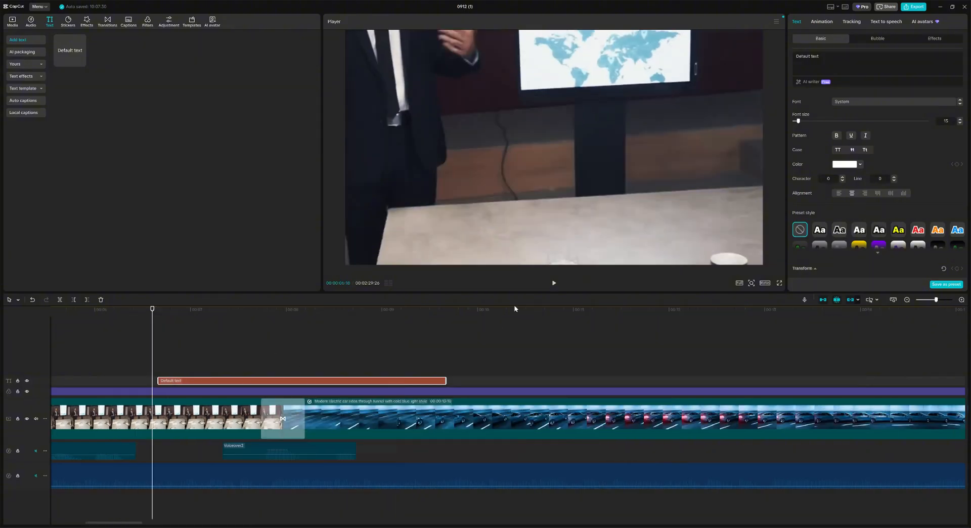
left_click(553, 283)
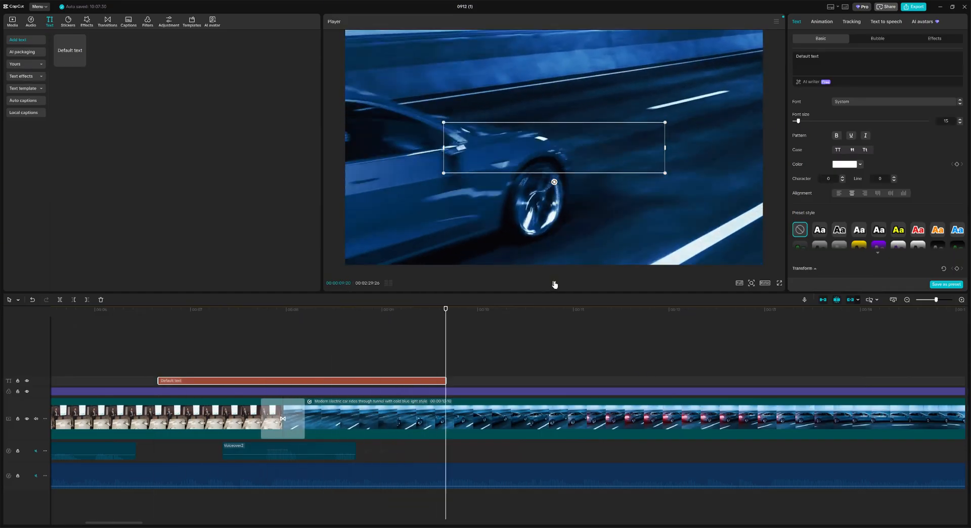
left_click(332, 384)
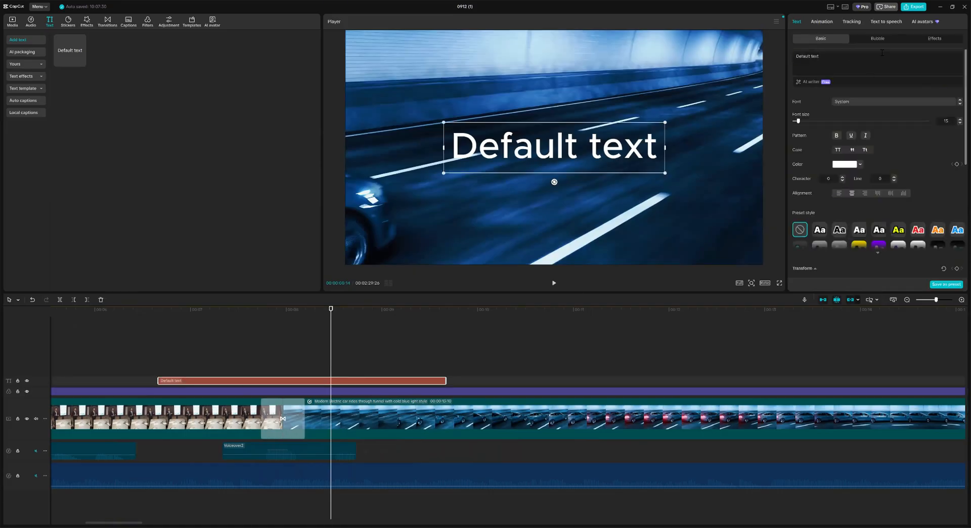
Step: Replace the title wording with BAM! and apply the white, black-outlined preset style
double_click(829, 59)
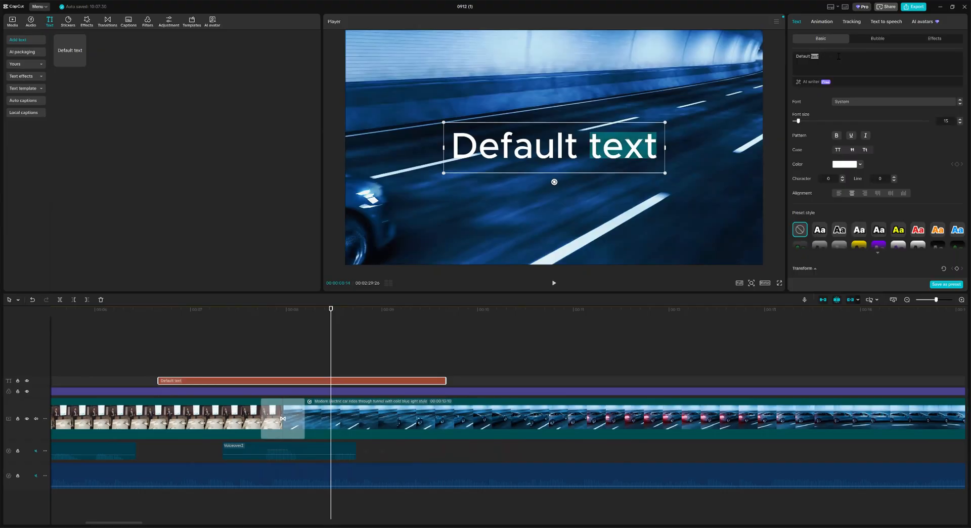
key("BackSpace")
key("BackSpace")
key("BackSpace")
key("BackSpace")
key("BackSpace")
key("BackSpace")
key("BackSpace")
key("BackSpace")
key("BackSpace")
type("BAM")
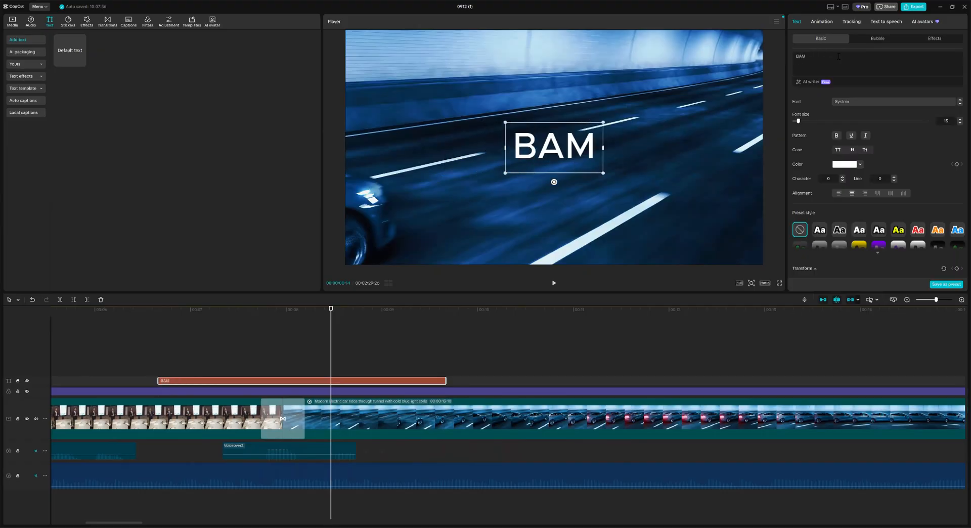
type("!")
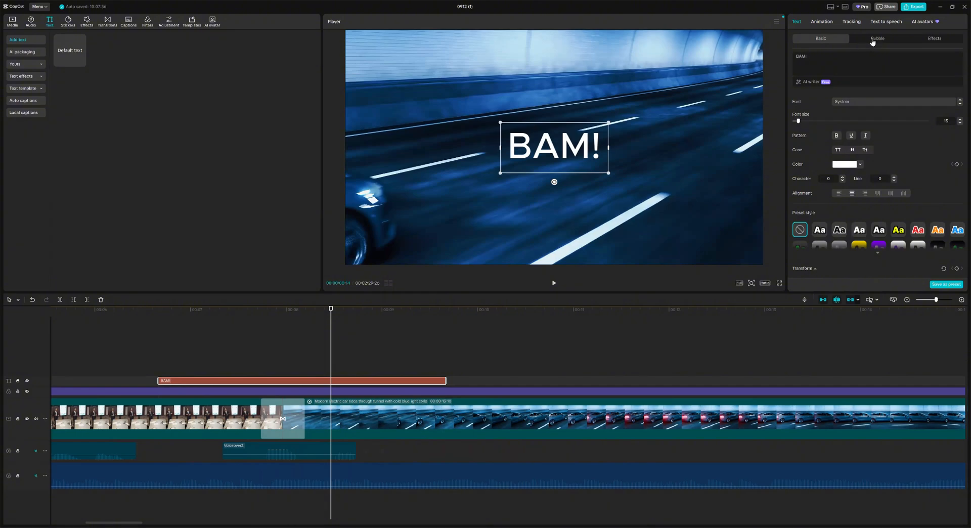
scroll(863, 225, "down", 1)
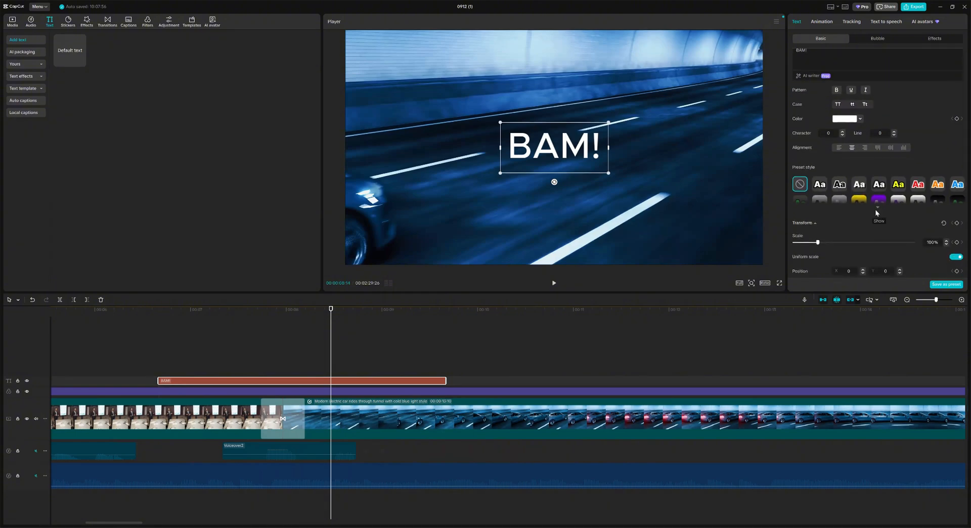
left_click(876, 210)
left_click(819, 186)
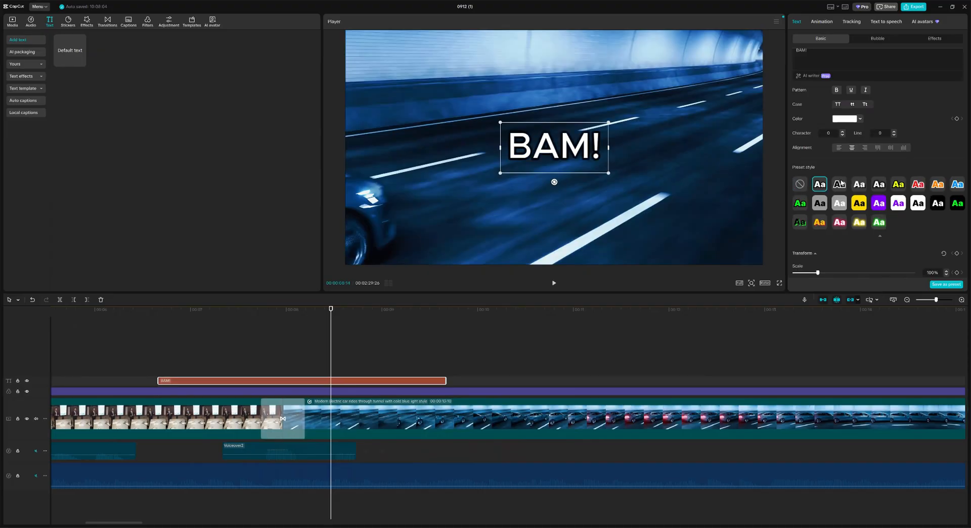
left_click(841, 183)
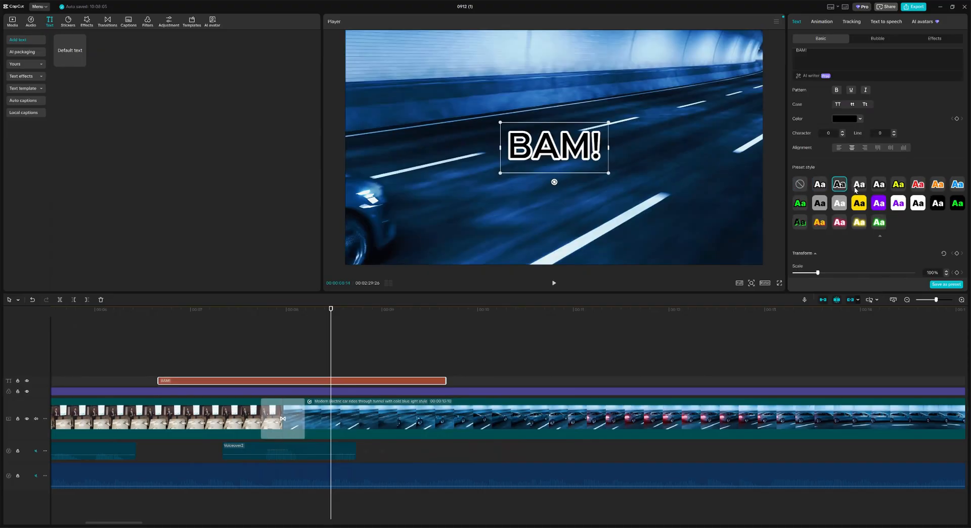
left_click(855, 189)
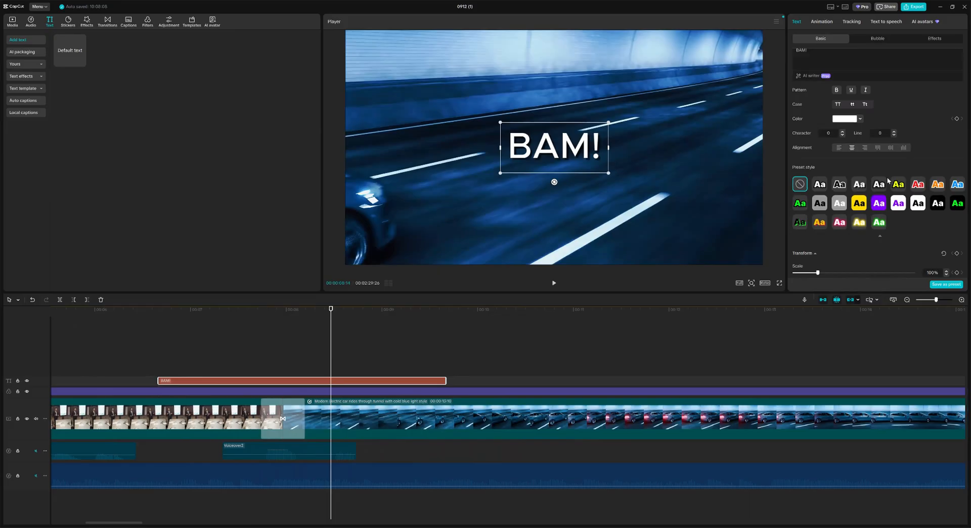
left_click(917, 204)
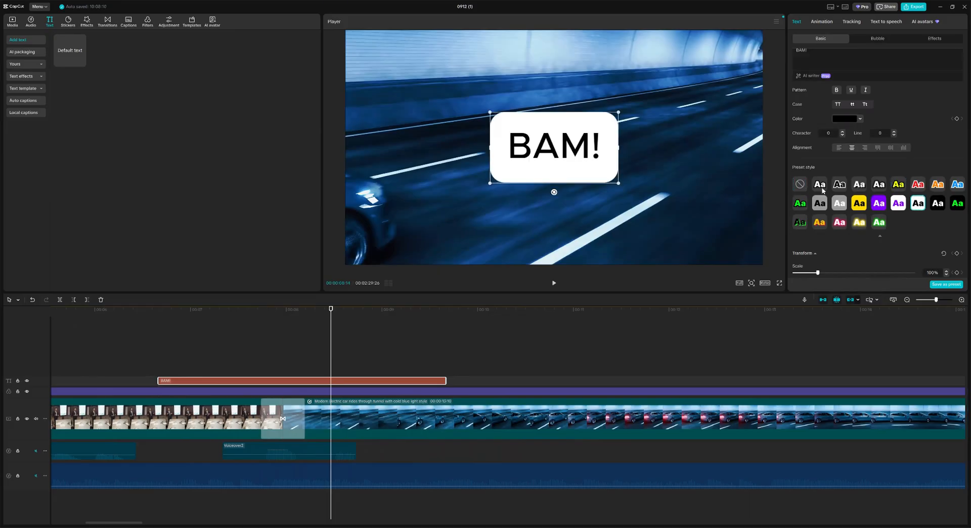
left_click(819, 185)
Step: Raise the BAM! font size from 15 to 32 and its scale to 123%
scroll(862, 190, "up", 1)
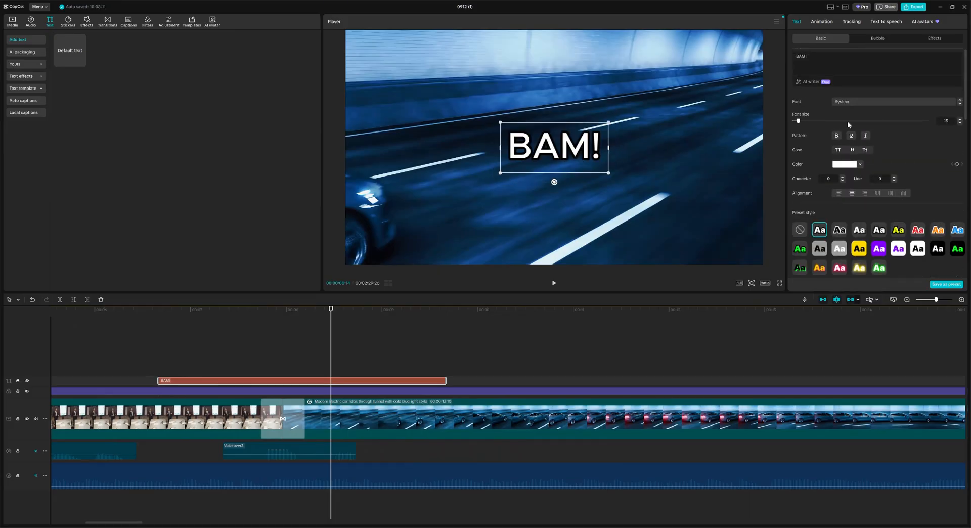
left_click_drag(798, 120, 810, 121)
scroll(872, 156, "down", 5)
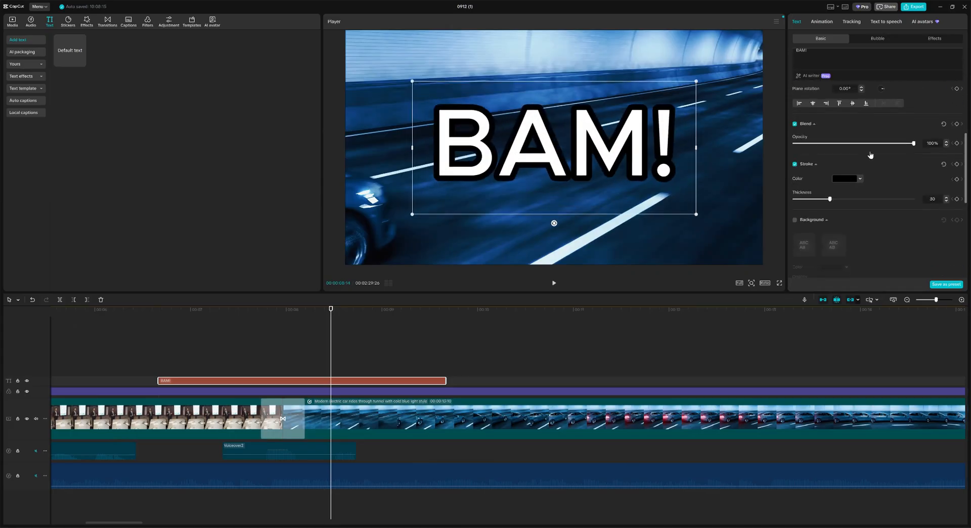
scroll(870, 155, "up", 5)
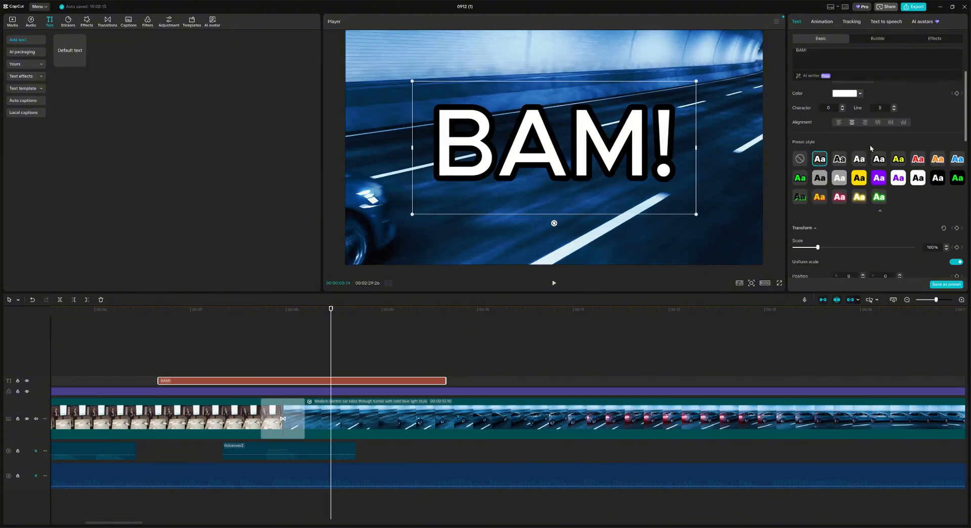
scroll(870, 148, "down", 4)
left_click_drag(818, 159, 822, 160)
scroll(842, 193, "down", 1)
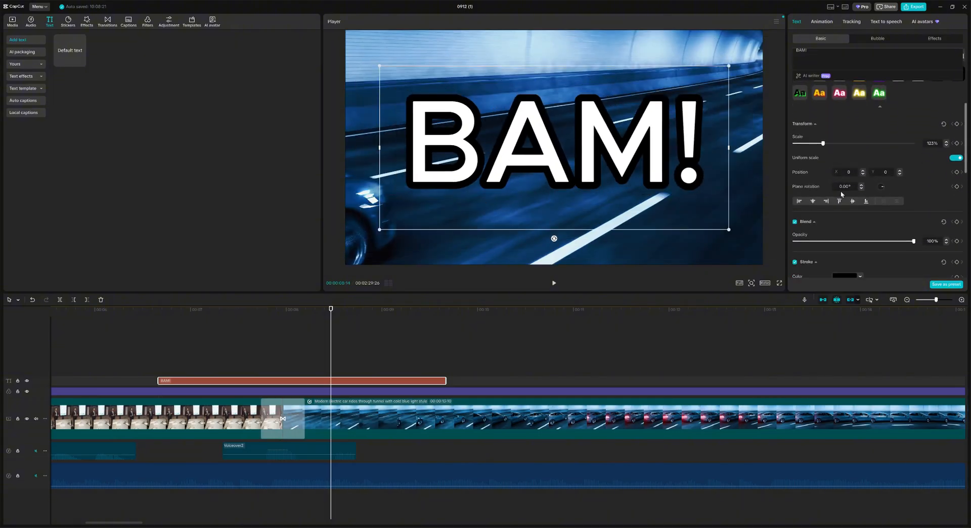
scroll(842, 193, "down", 1)
mouse_move(913, 218)
left_mouse_down()
mouse_move(829, 219)
mouse_move(917, 211)
left_mouse_up()
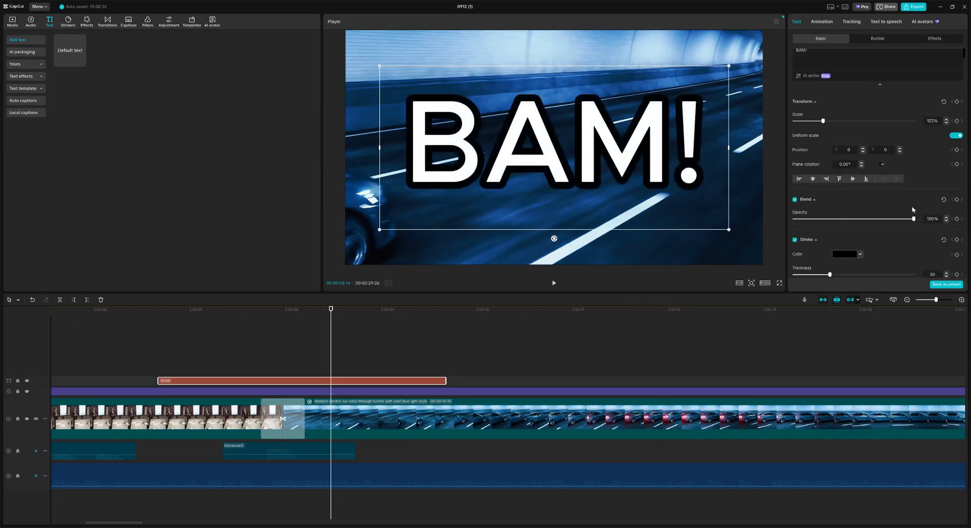
Step: Try a Fade In entrance animation on BAM! and preview it in the player
left_click(822, 22)
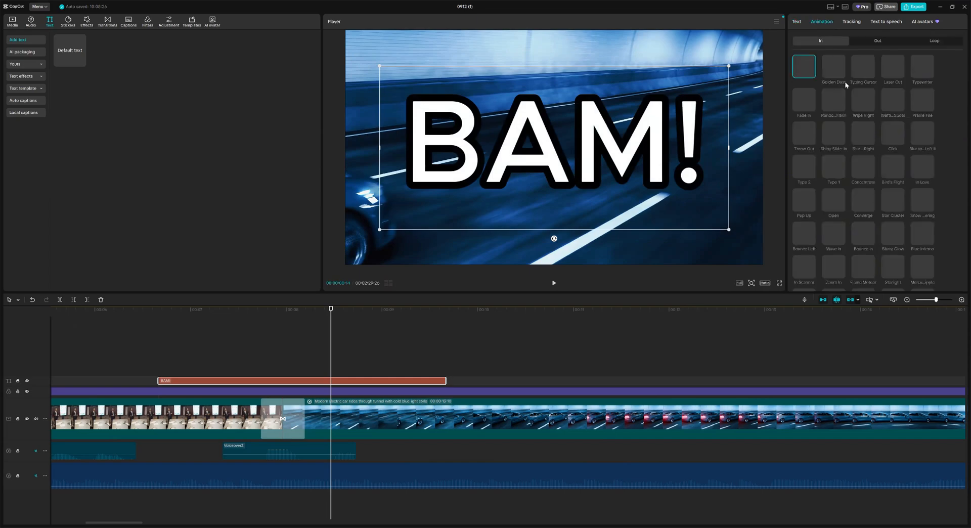
left_click(806, 99)
left_click(806, 101)
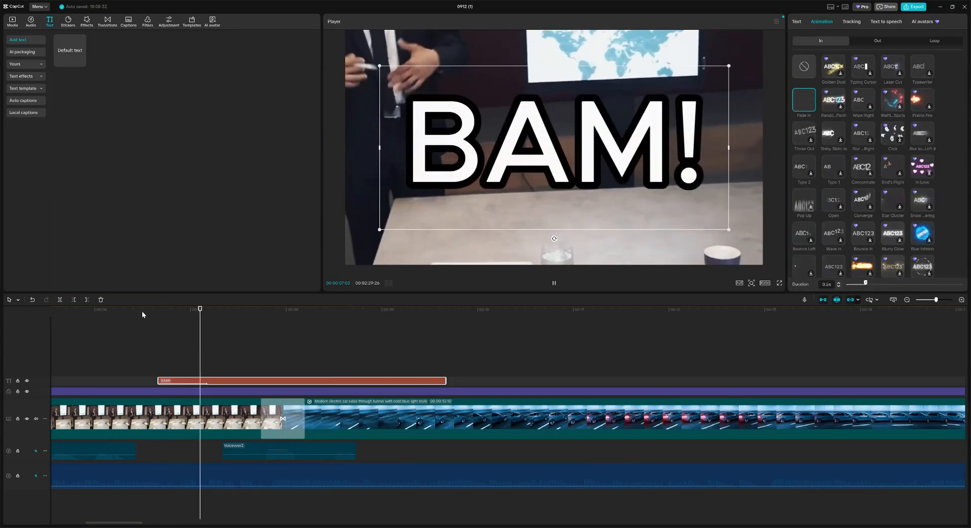
left_click(554, 285)
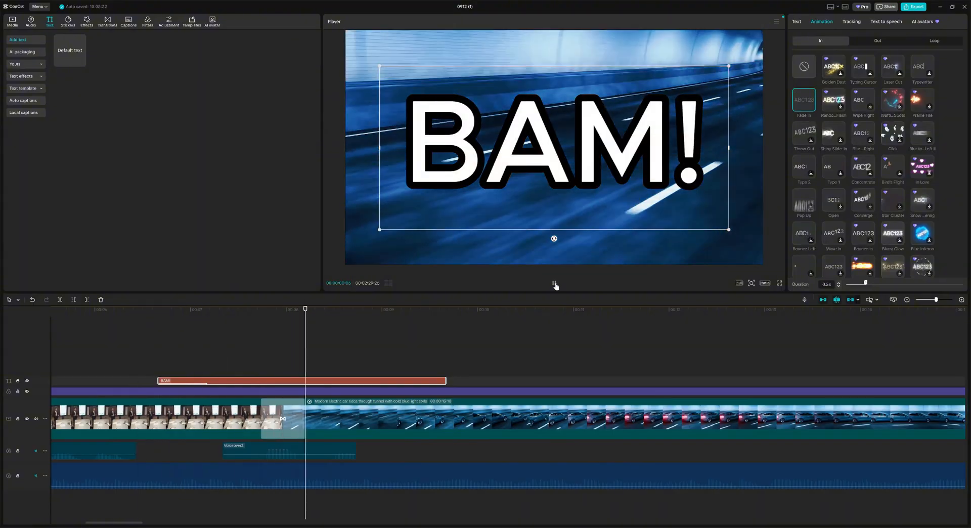
left_click(554, 284)
Step: Add a Fly Out exit animation and swap the entrance to Pop Up
left_click(879, 41)
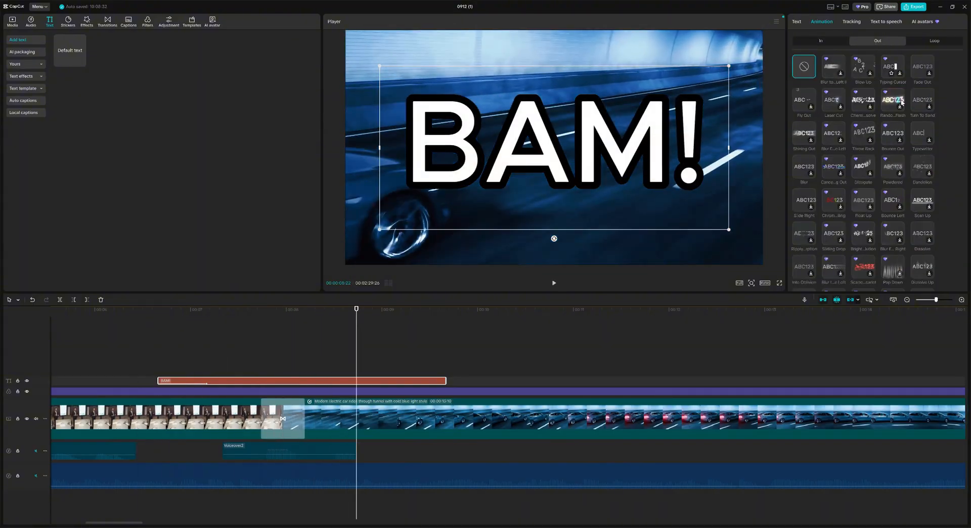
left_click(802, 100)
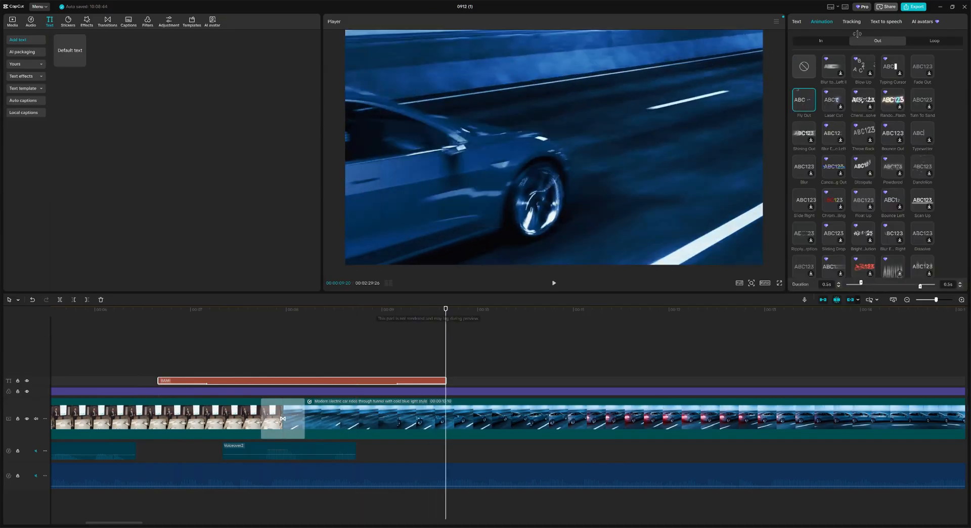
left_click(821, 41)
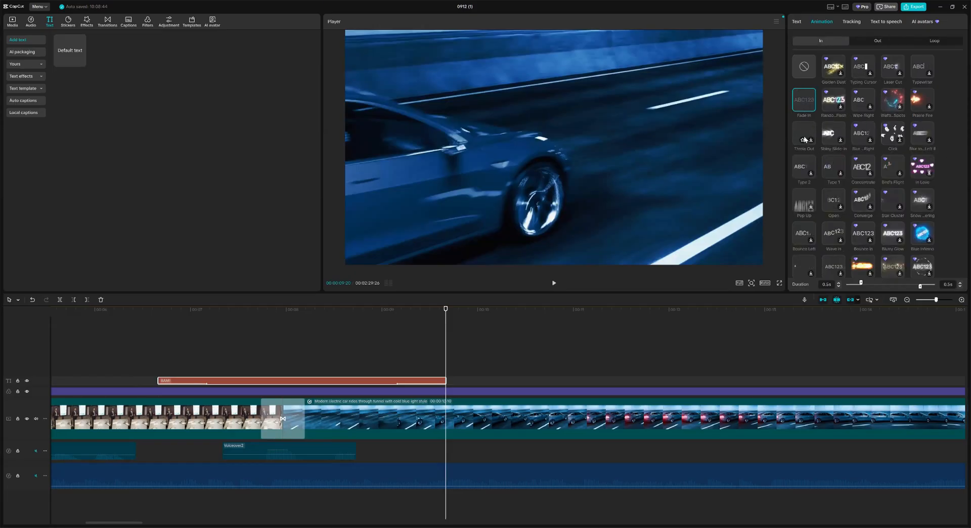
left_click(805, 202)
Step: Unmute the voiceover and background audio tracks and play back to hear them
left_click_drag(99, 310, 76, 314)
left_click(36, 450)
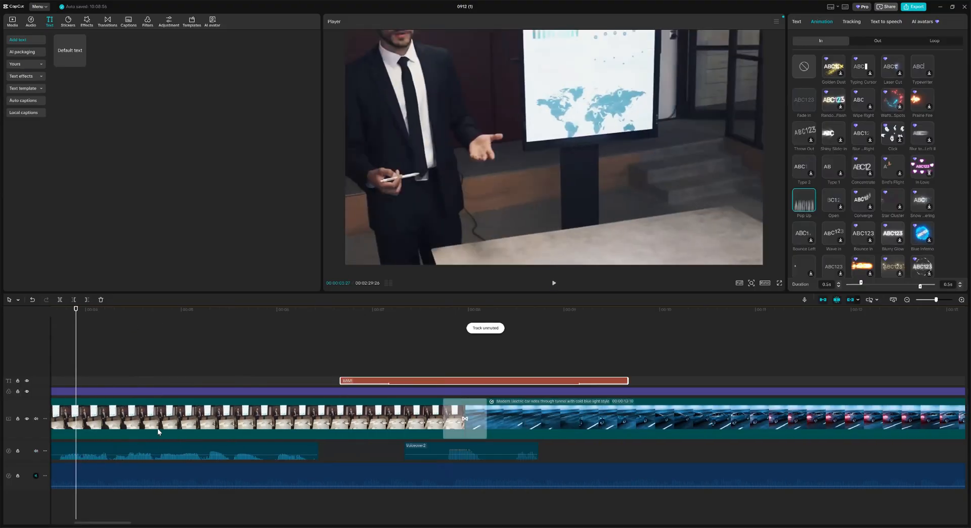
left_click(36, 476)
left_click(553, 283)
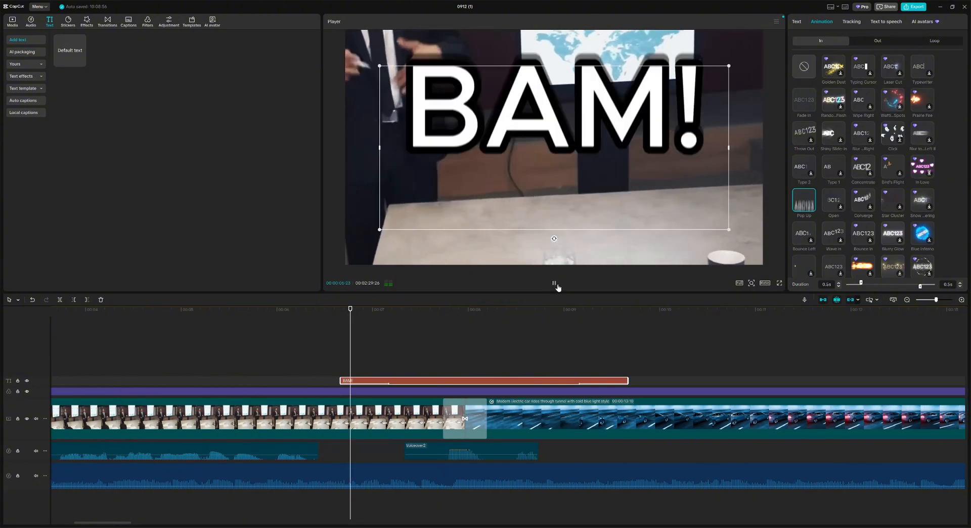
left_click(555, 284)
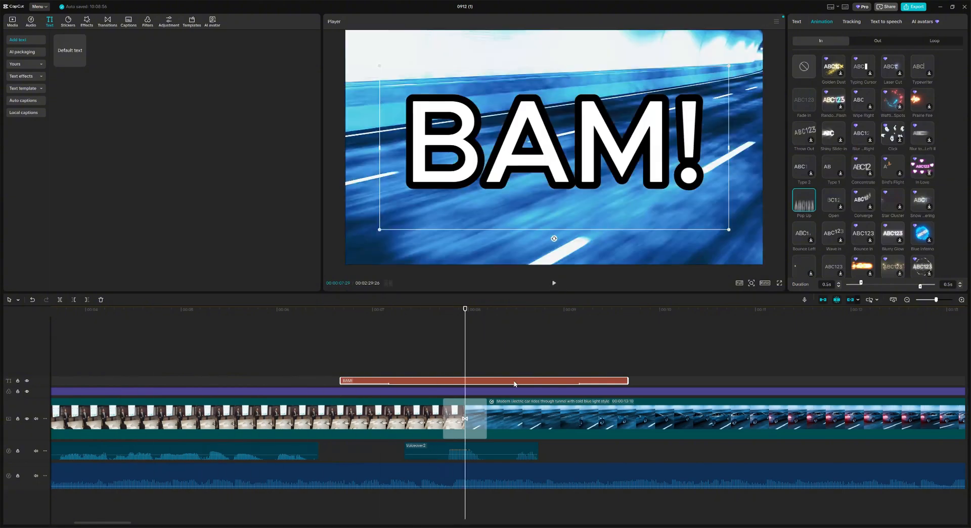
Step: Slide the BAM! clip to the tunnel footage start and trim it to a brief flash
left_click_drag(512, 383, 613, 383)
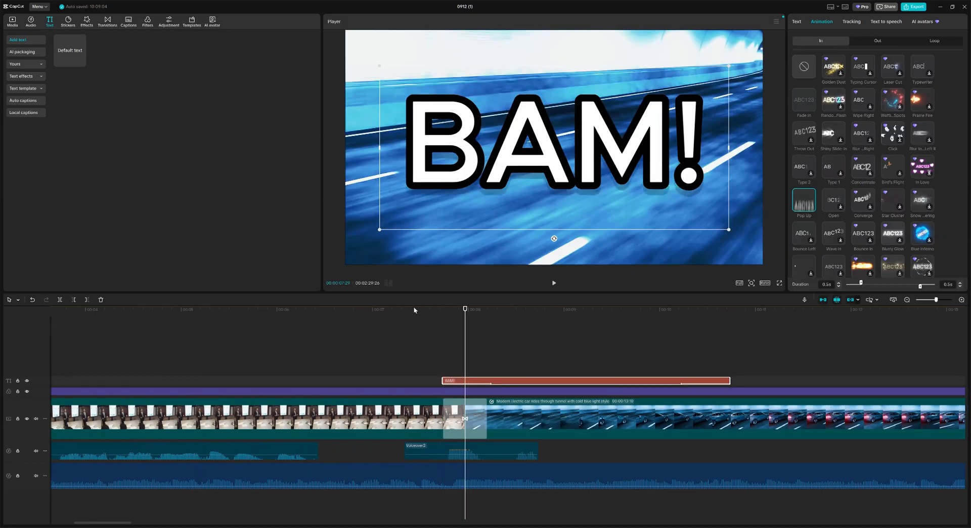
left_click(554, 282)
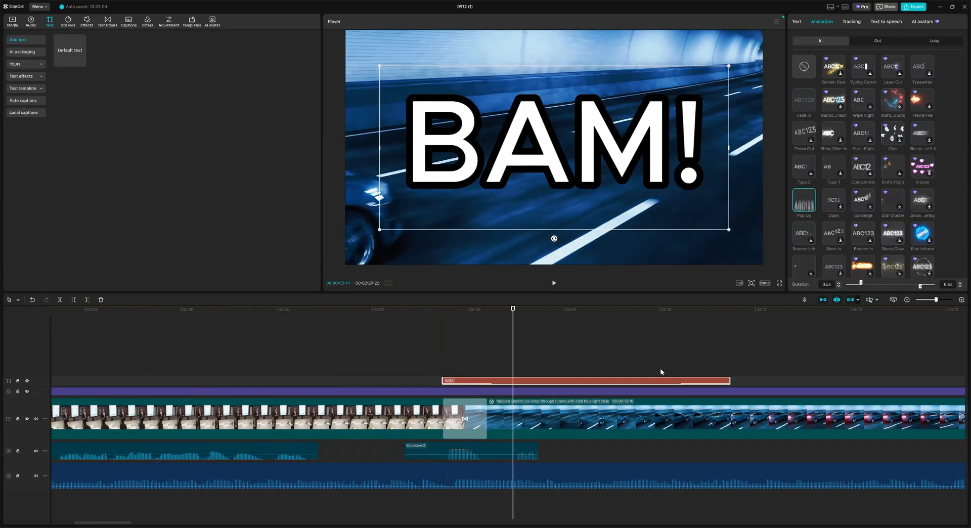
left_click_drag(729, 378, 487, 393)
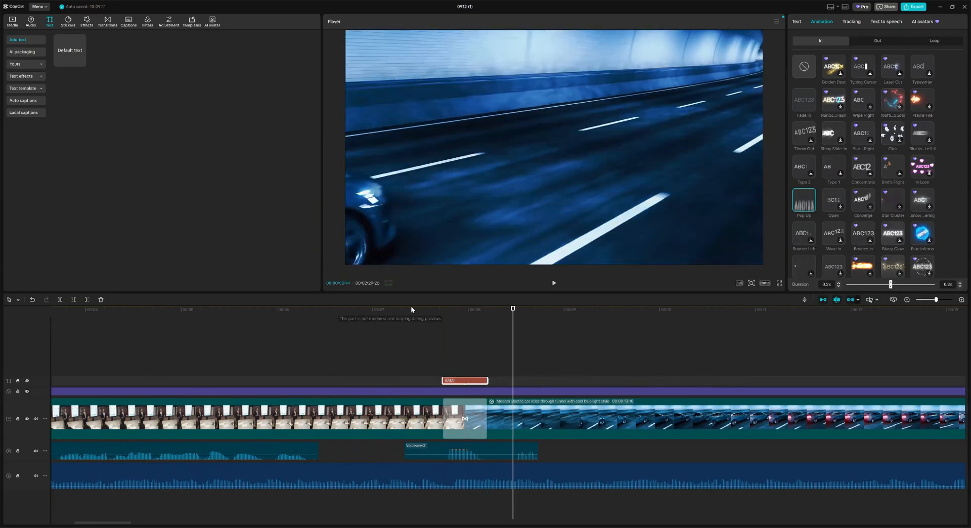
left_click(411, 309)
left_click(554, 283)
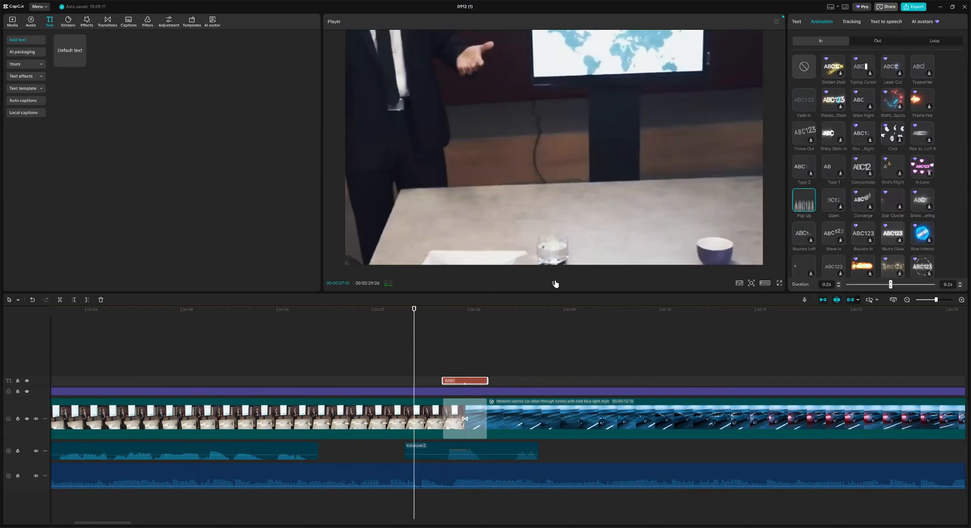
left_click(554, 283)
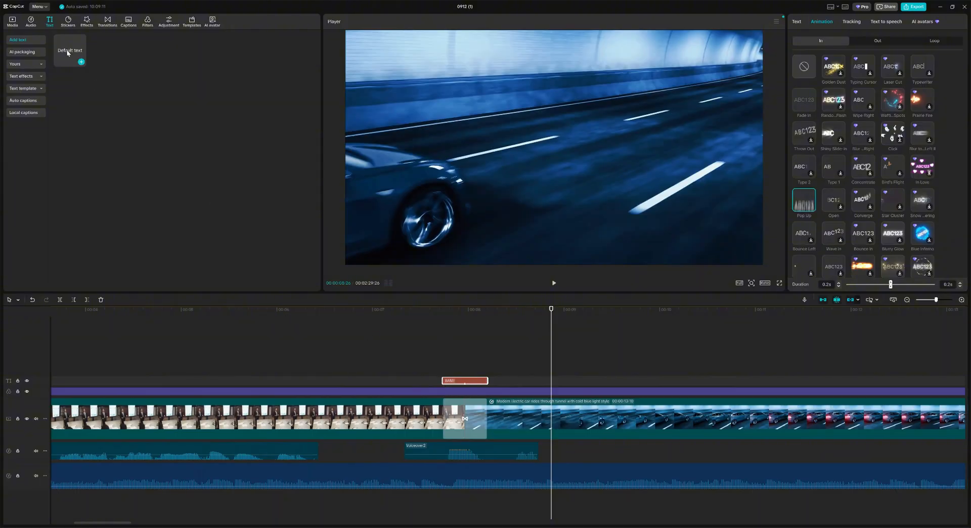
Step: Replay from about 5 seconds, then delete the stray Default text clip from the timeline
left_click(169, 318)
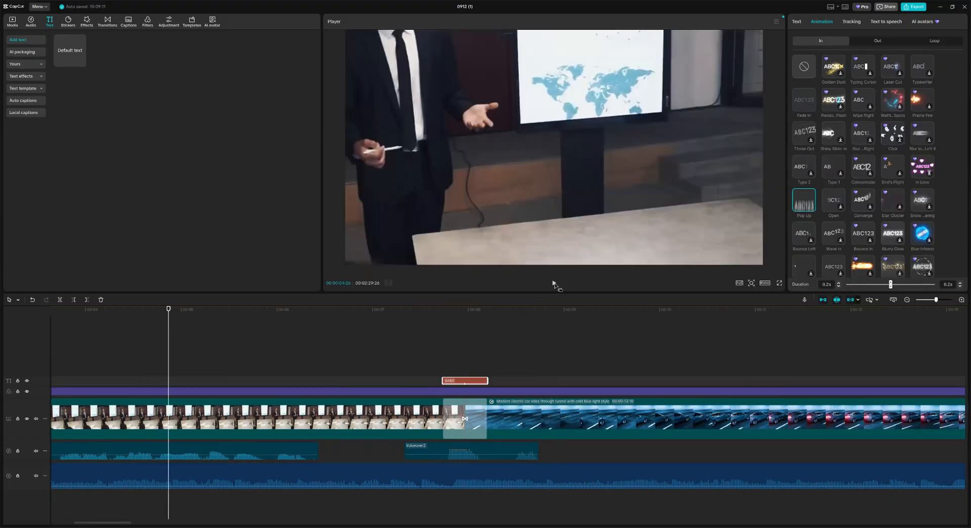
left_click(554, 283)
left_click(554, 284)
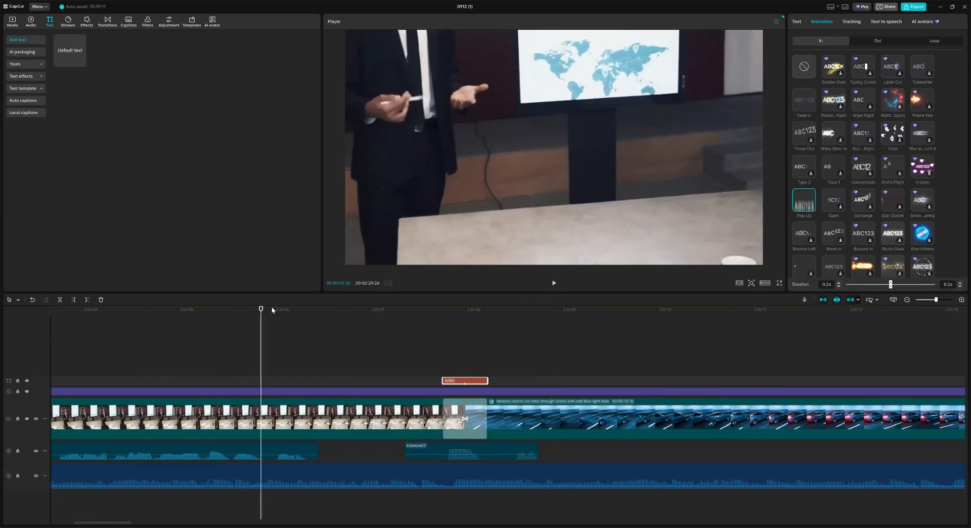
left_click(73, 54)
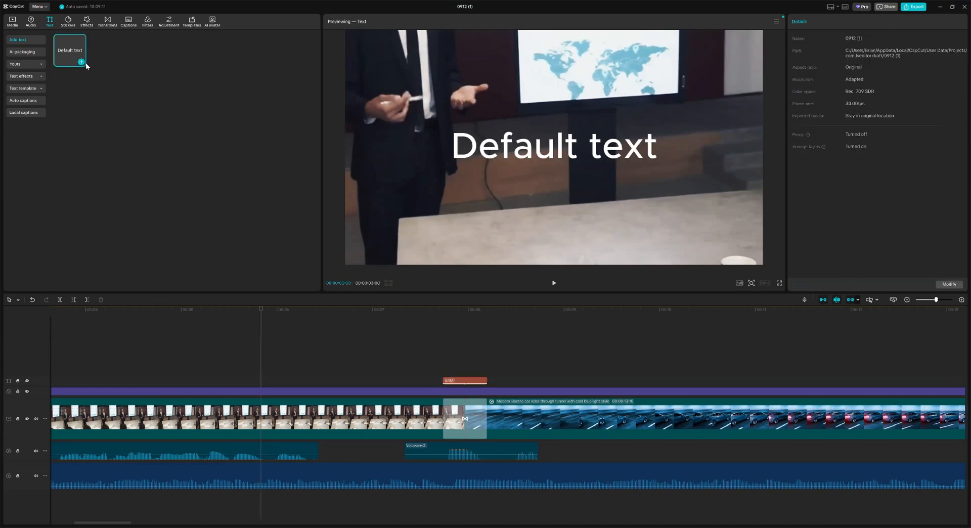
left_click(553, 284)
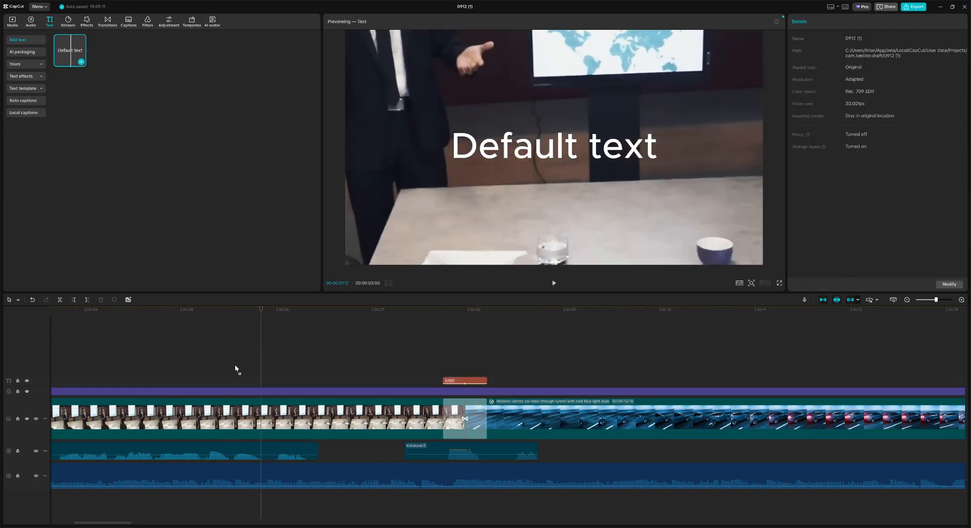
left_click_drag(236, 369, 191, 363)
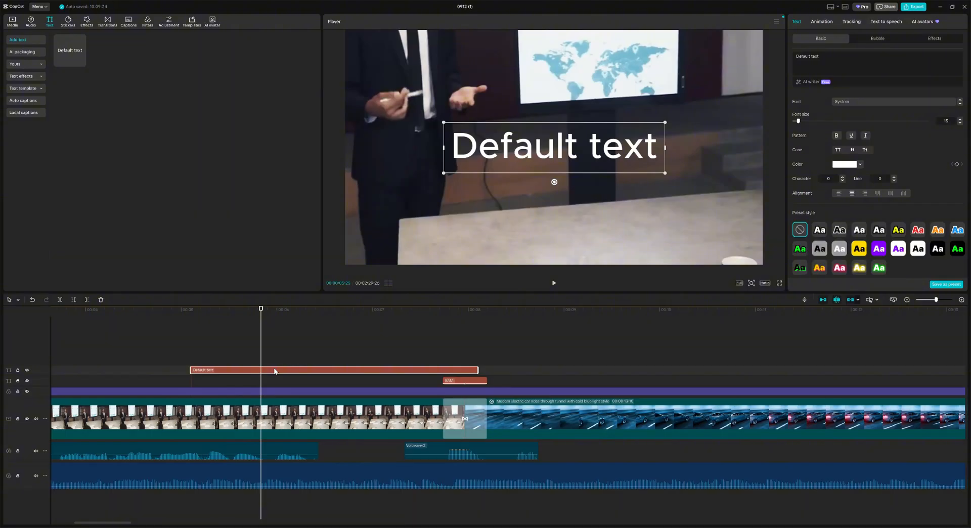
key("Delete")
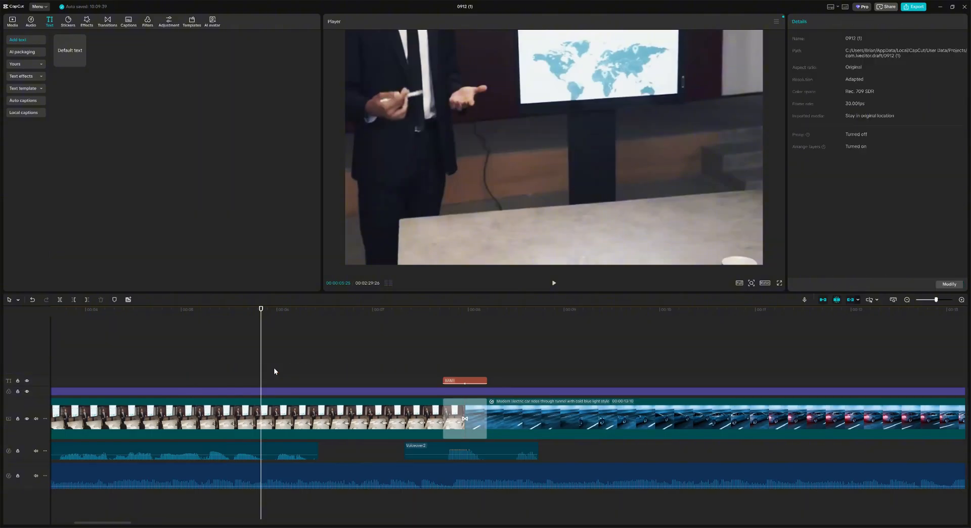
Step: Browse the trending caption templates under Captions, briefly checking the Text features
left_click(129, 22)
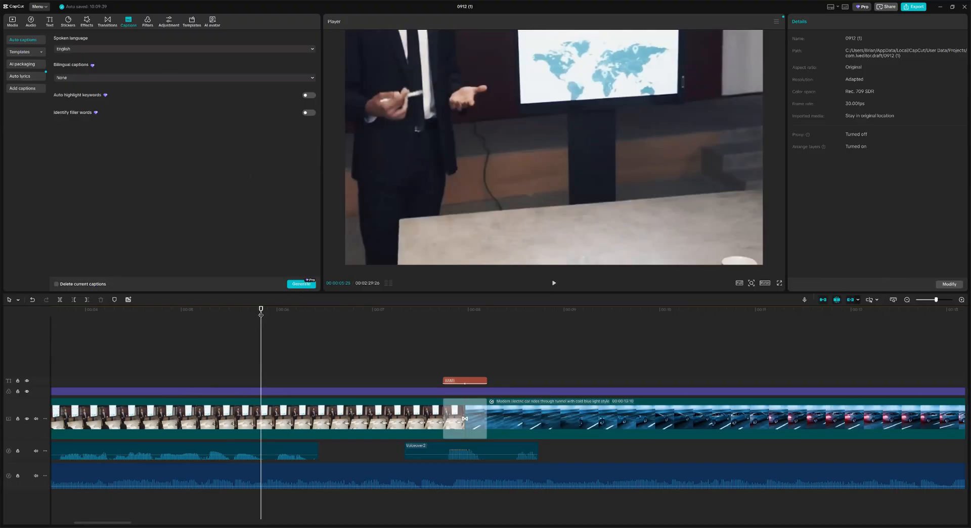
left_click(37, 52)
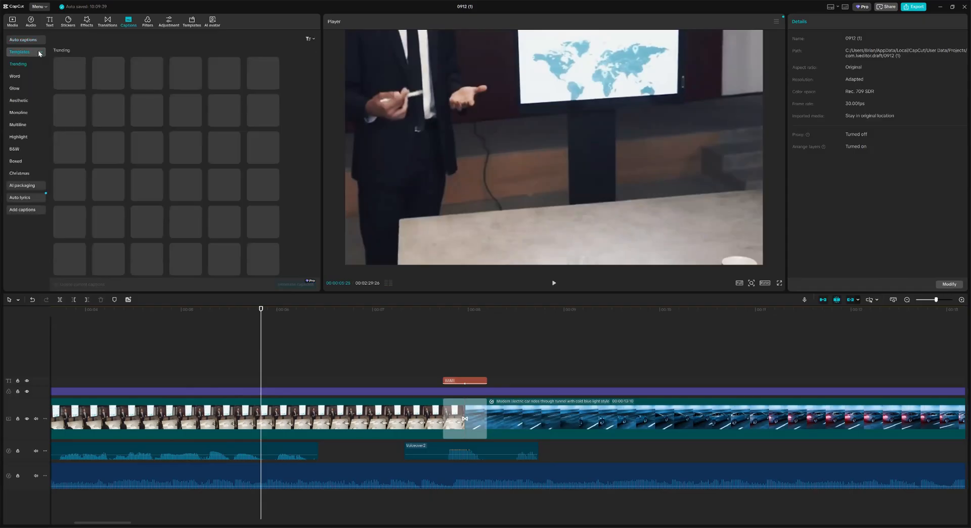
left_click(45, 52)
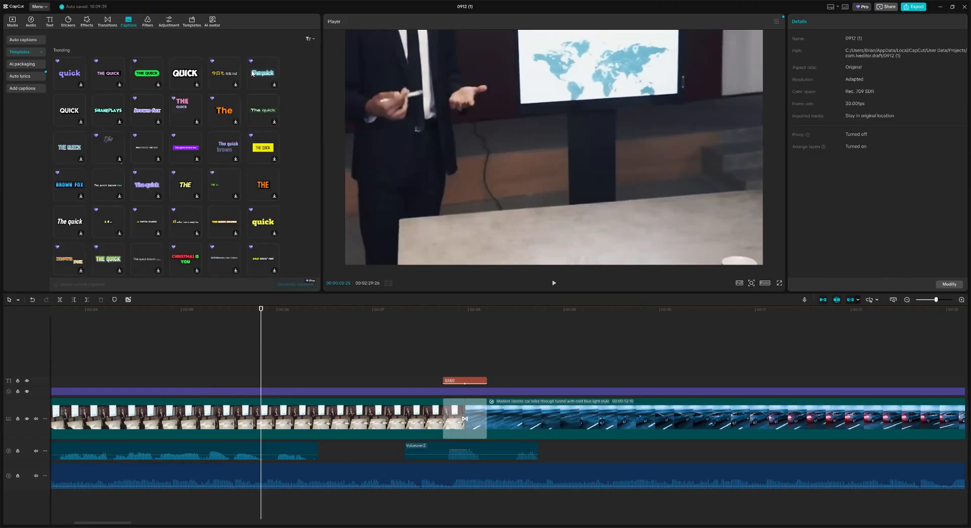
left_click(50, 22)
left_click(128, 21)
Step: Attempt the export, which flags the car clip's Pro-only Curve speed effect
left_click(909, 8)
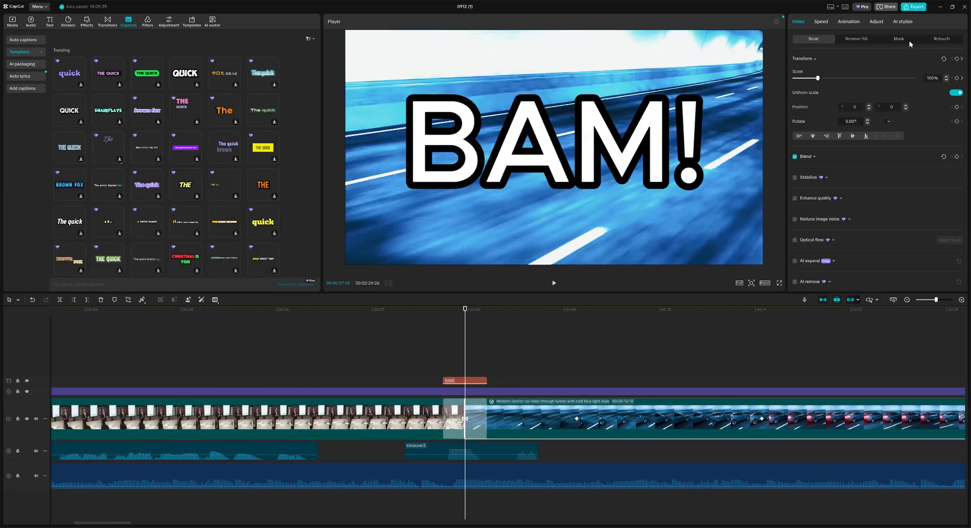
left_click(917, 6)
left_click(821, 21)
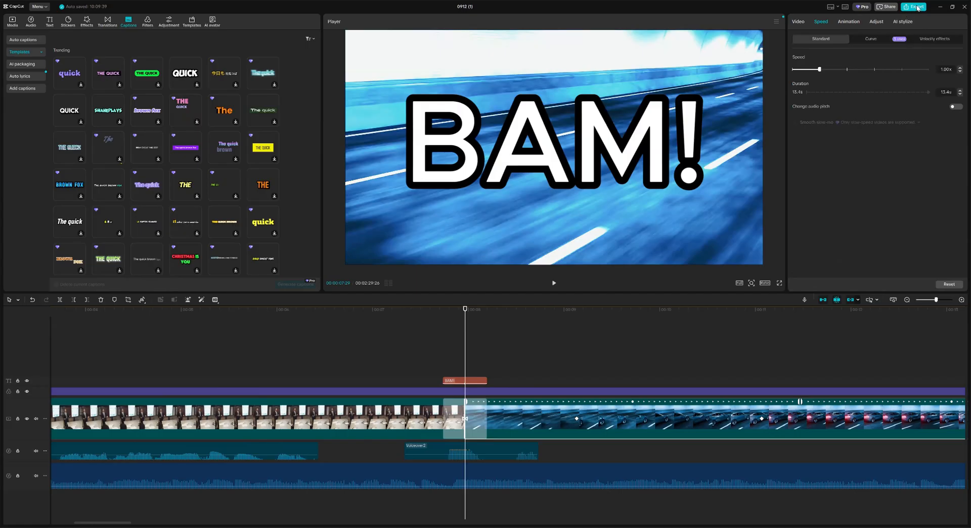
left_click(918, 7)
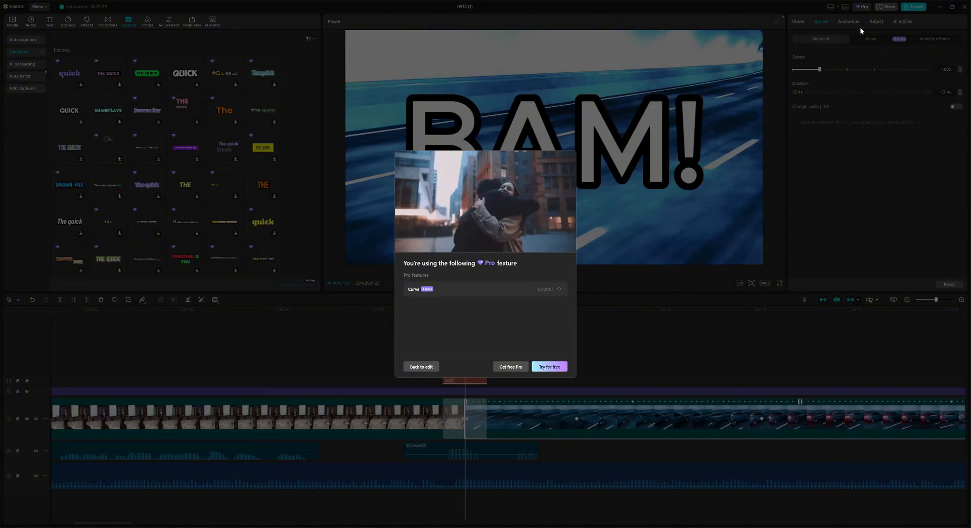
Step: Set the car clip's speed curve to None, back to Standard 1.00x, and reopen export
left_click(870, 38)
left_click(805, 63)
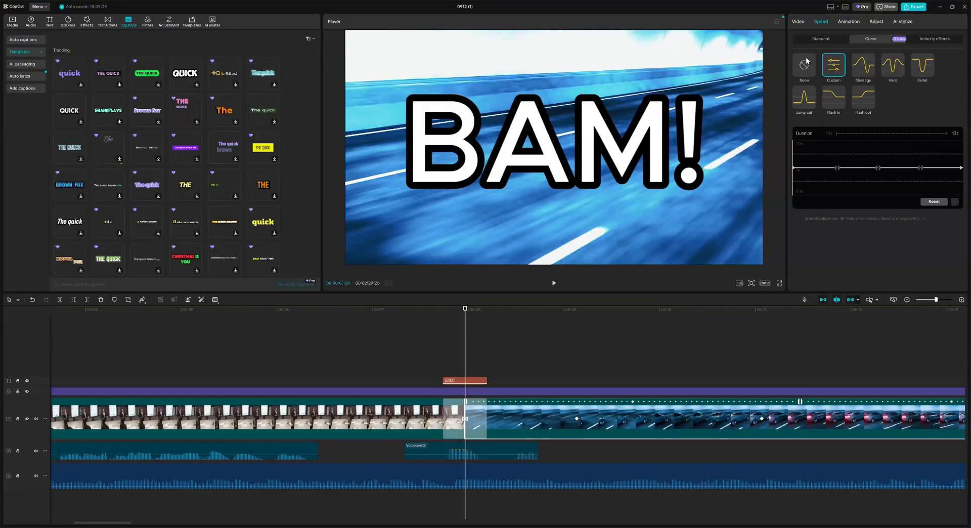
left_click(820, 39)
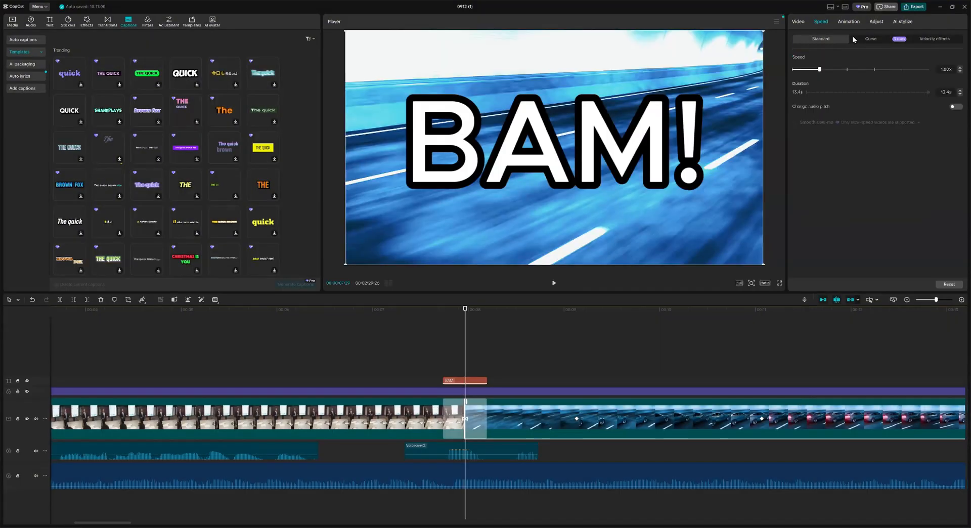
key("ctrl+e")
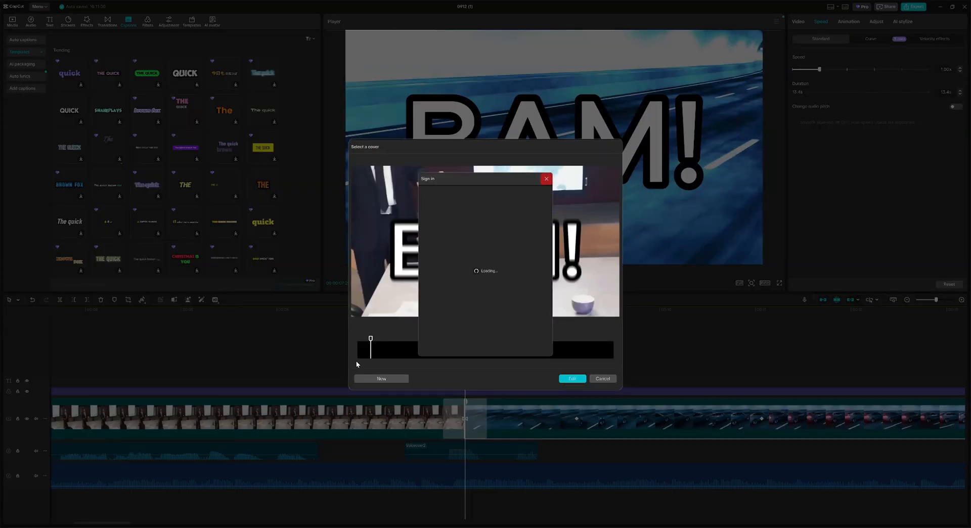
Step: Dismiss the sign-in popup and save the BAM! frame as the video's cover design
left_click(546, 179)
mouse_move(370, 341)
left_mouse_down()
mouse_move(392, 342)
mouse_move(371, 341)
left_mouse_up()
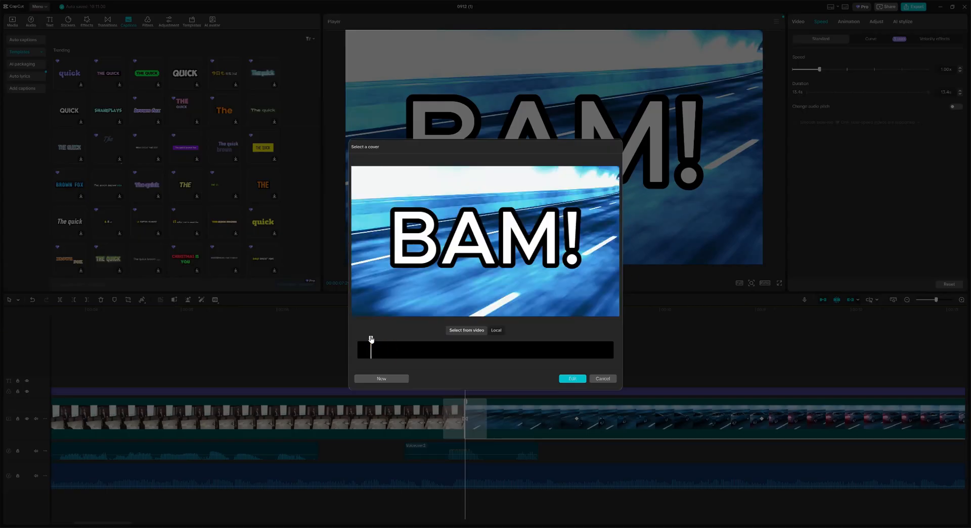
left_click(572, 379)
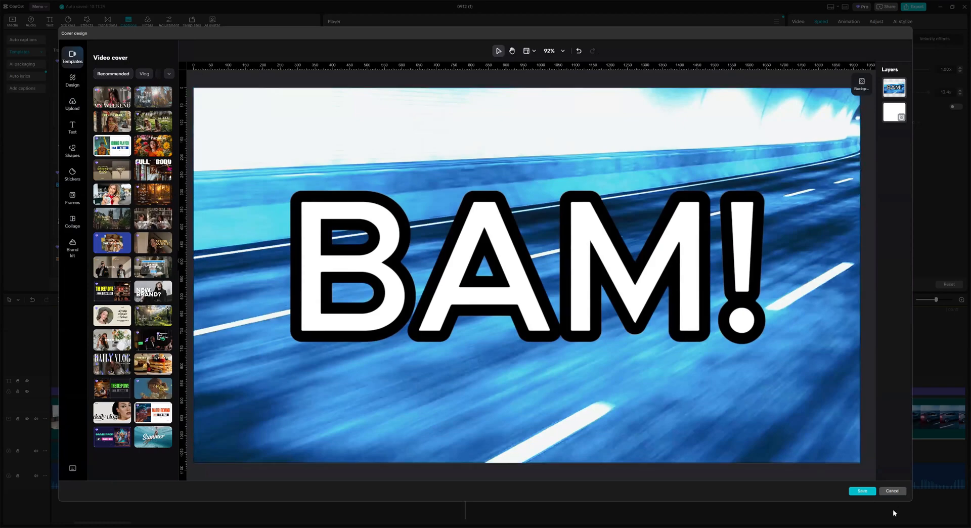
left_click(860, 491)
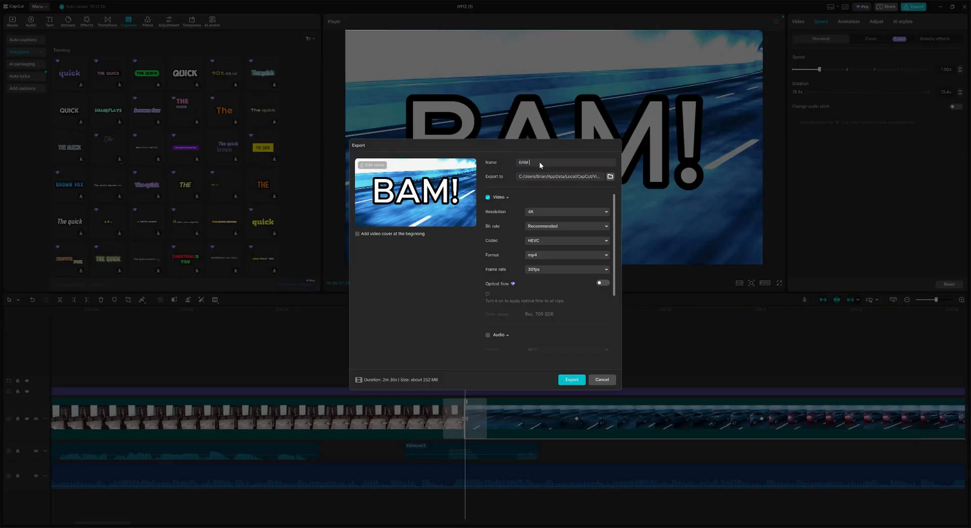
Step: Name the export BAM Video, set 1080P resolution and keep mp4 format
type("eo")
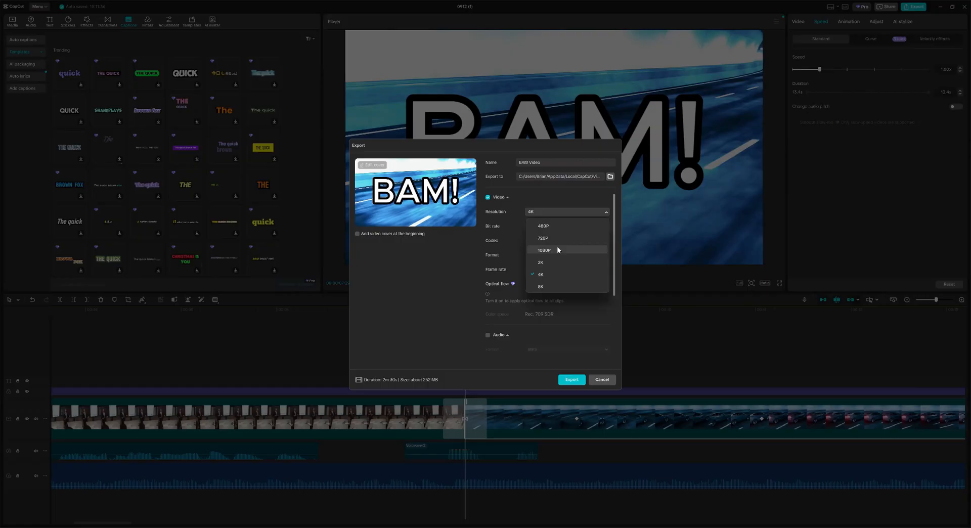
left_click(558, 249)
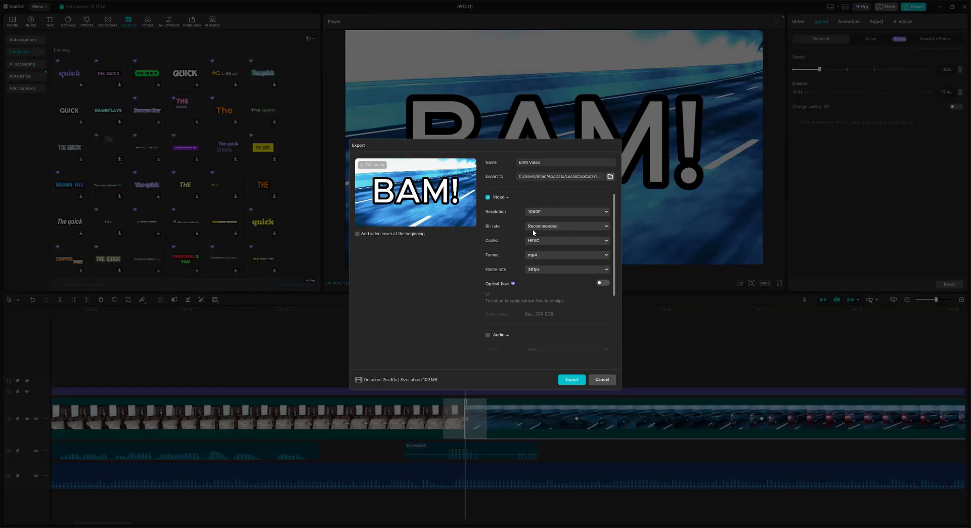
left_click(565, 256)
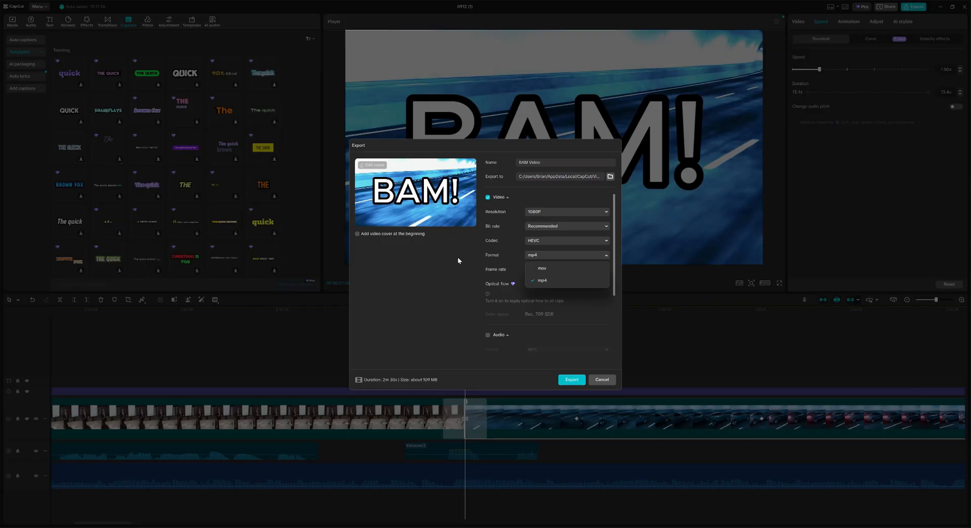
left_click(506, 260)
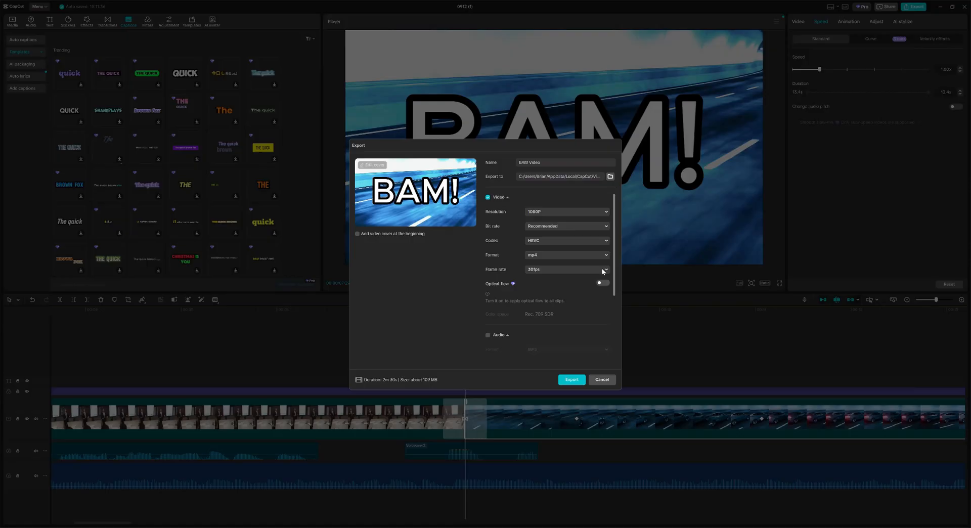
Step: Set the frame rate to 24fps and leave separate audio export off
left_click(561, 269)
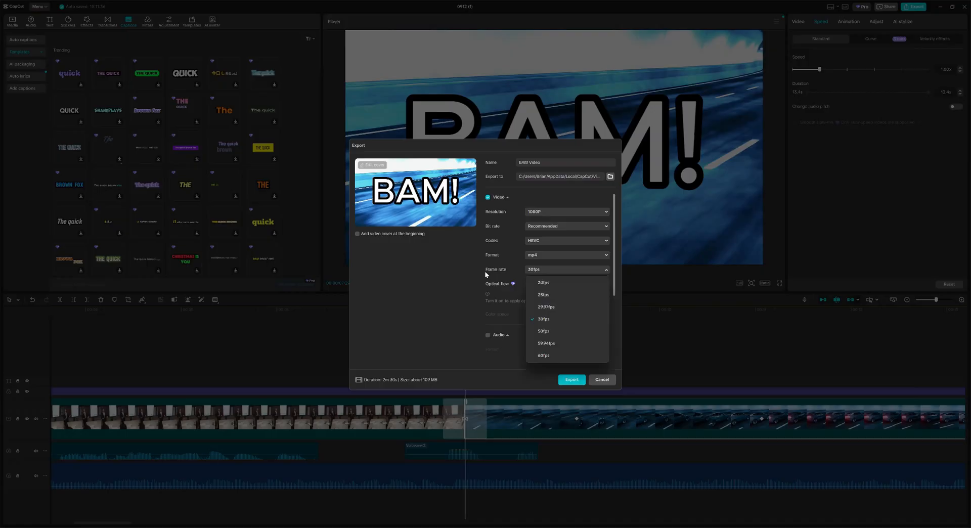
left_click(561, 356)
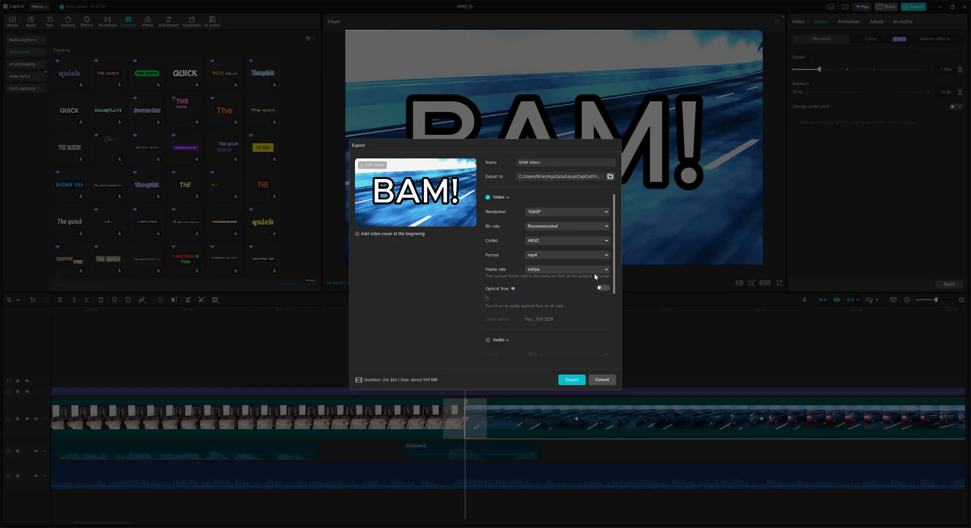
left_click(594, 272)
left_click(556, 320)
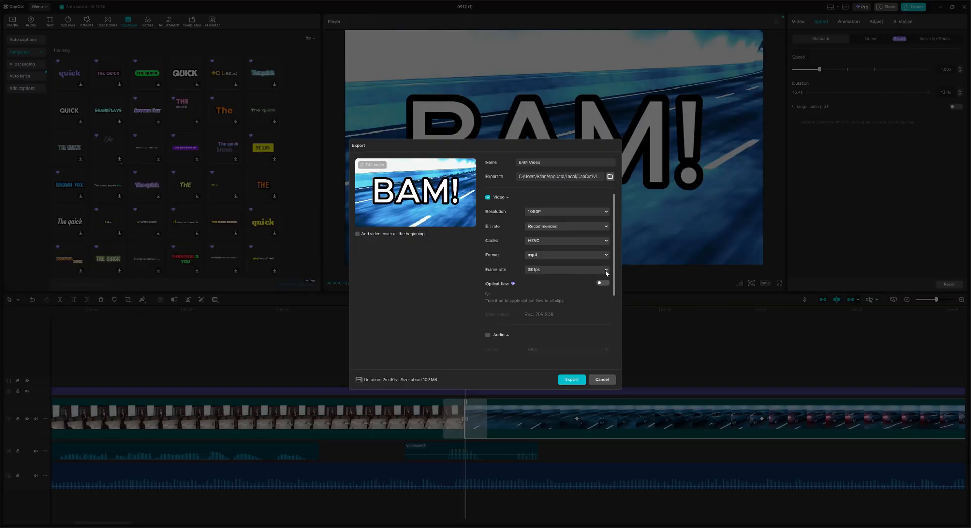
left_click(565, 269)
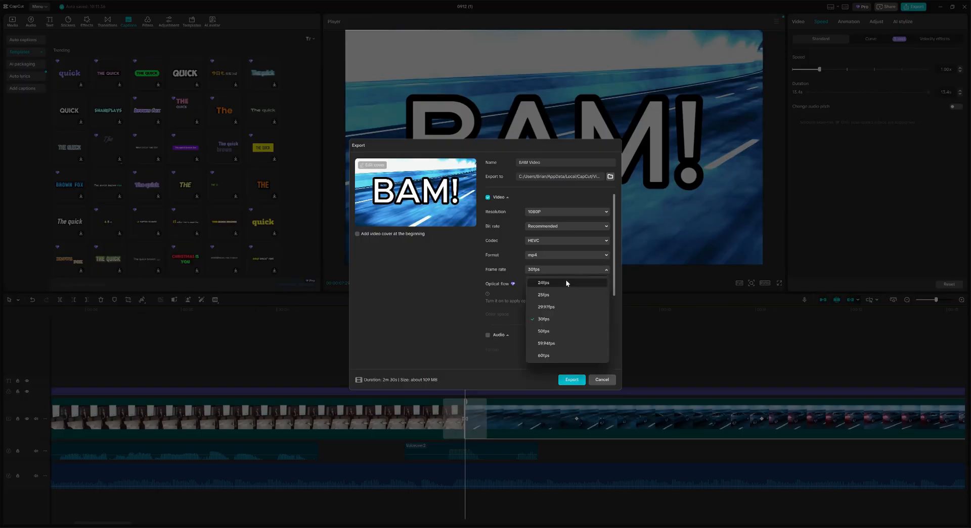
left_click(565, 280)
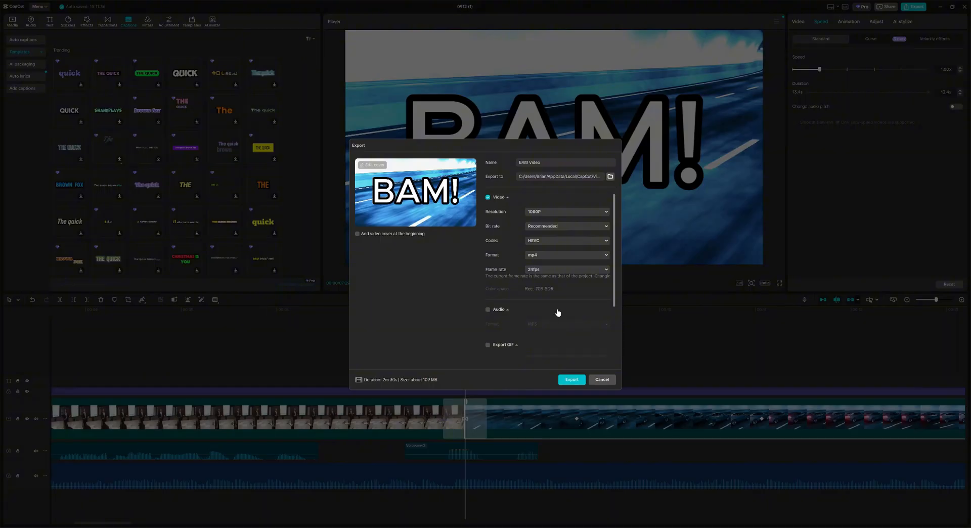
scroll(557, 312, "down", 2)
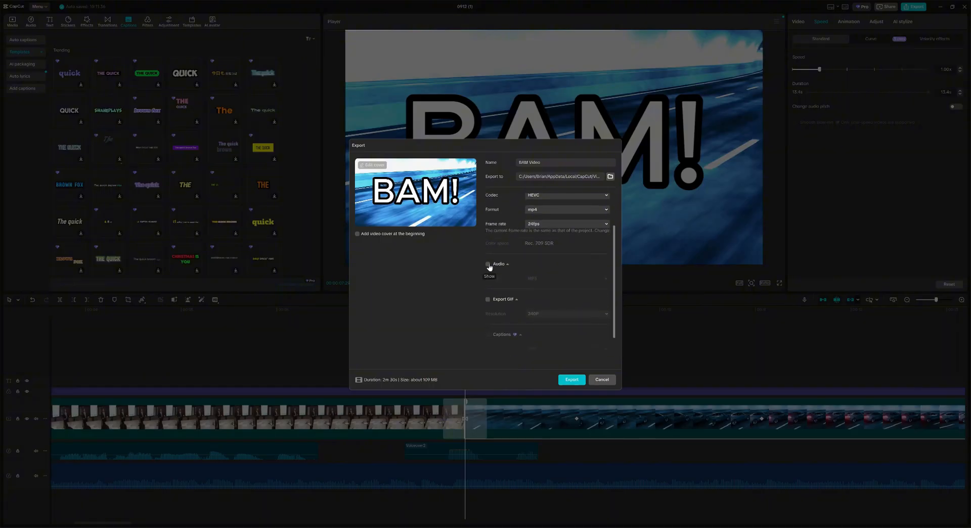
scroll(514, 267, "down", 1)
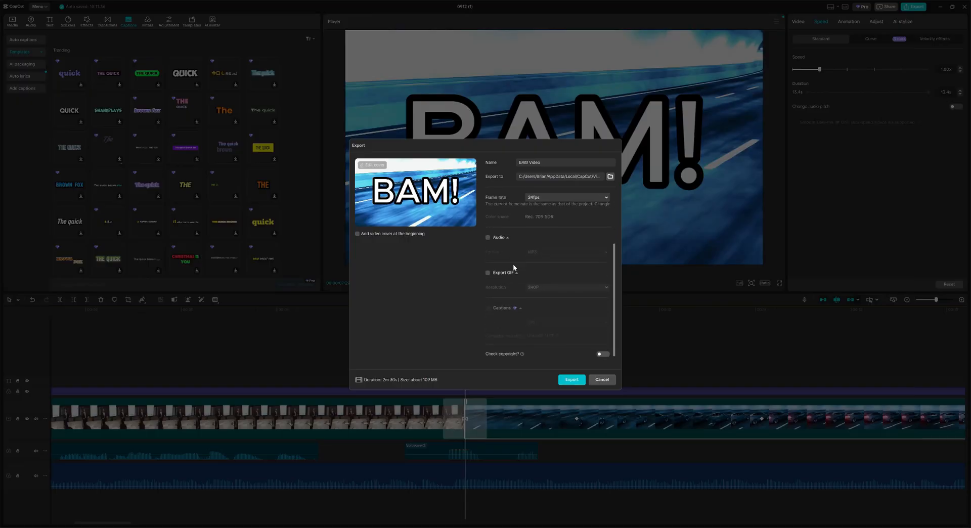
left_click(488, 237)
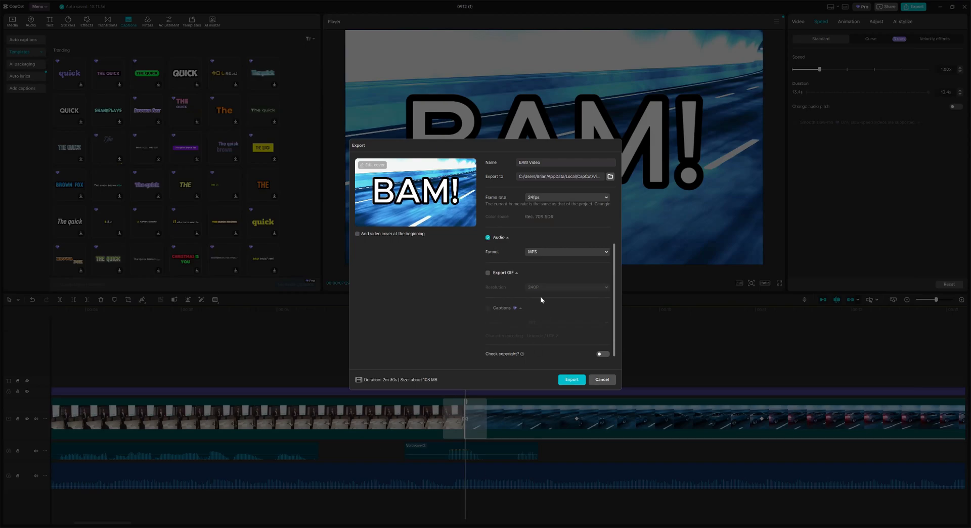
left_click(488, 237)
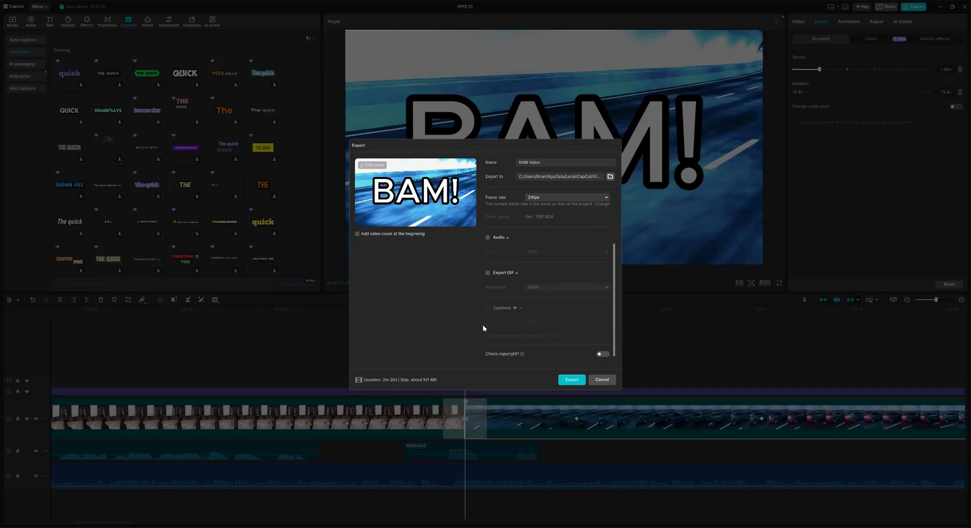
Step: Export BAM Video to the computer and dismiss the share options afterward
left_click(567, 382)
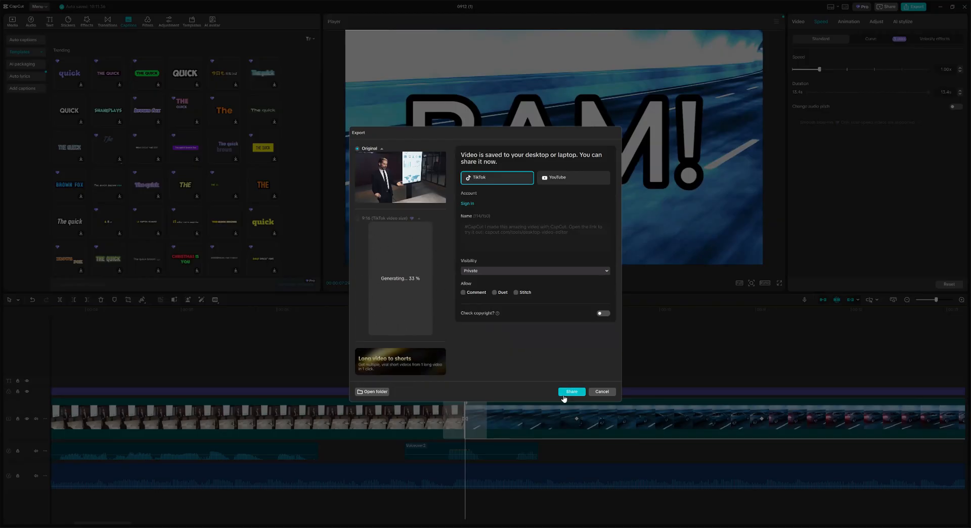
left_click(606, 394)
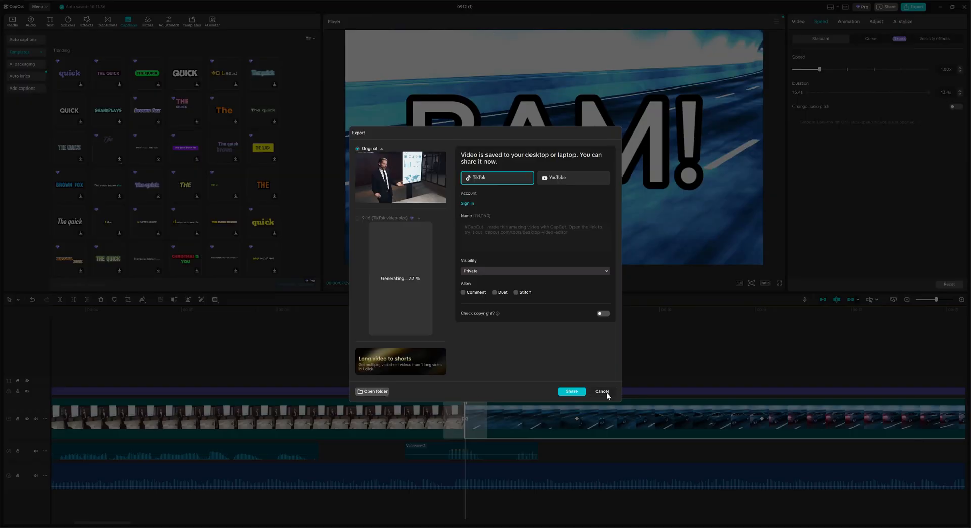